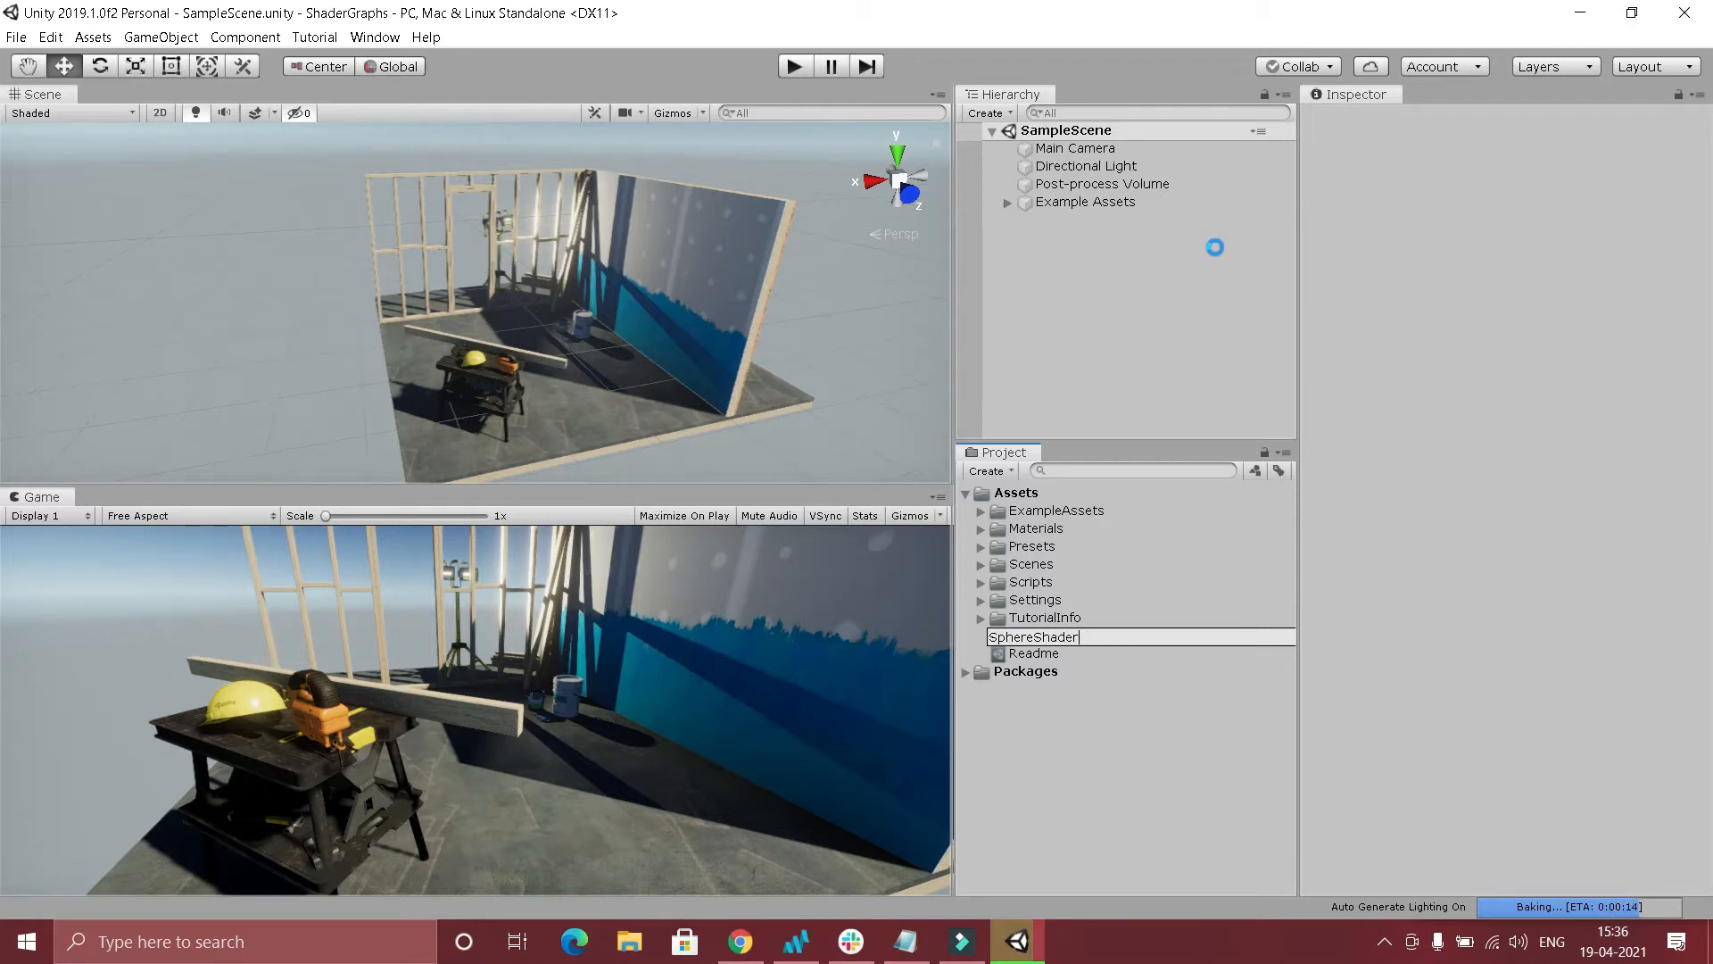
Confirm SphereShader as the new shader graph's name and add a 3D sphere to the scene.
key(Return)
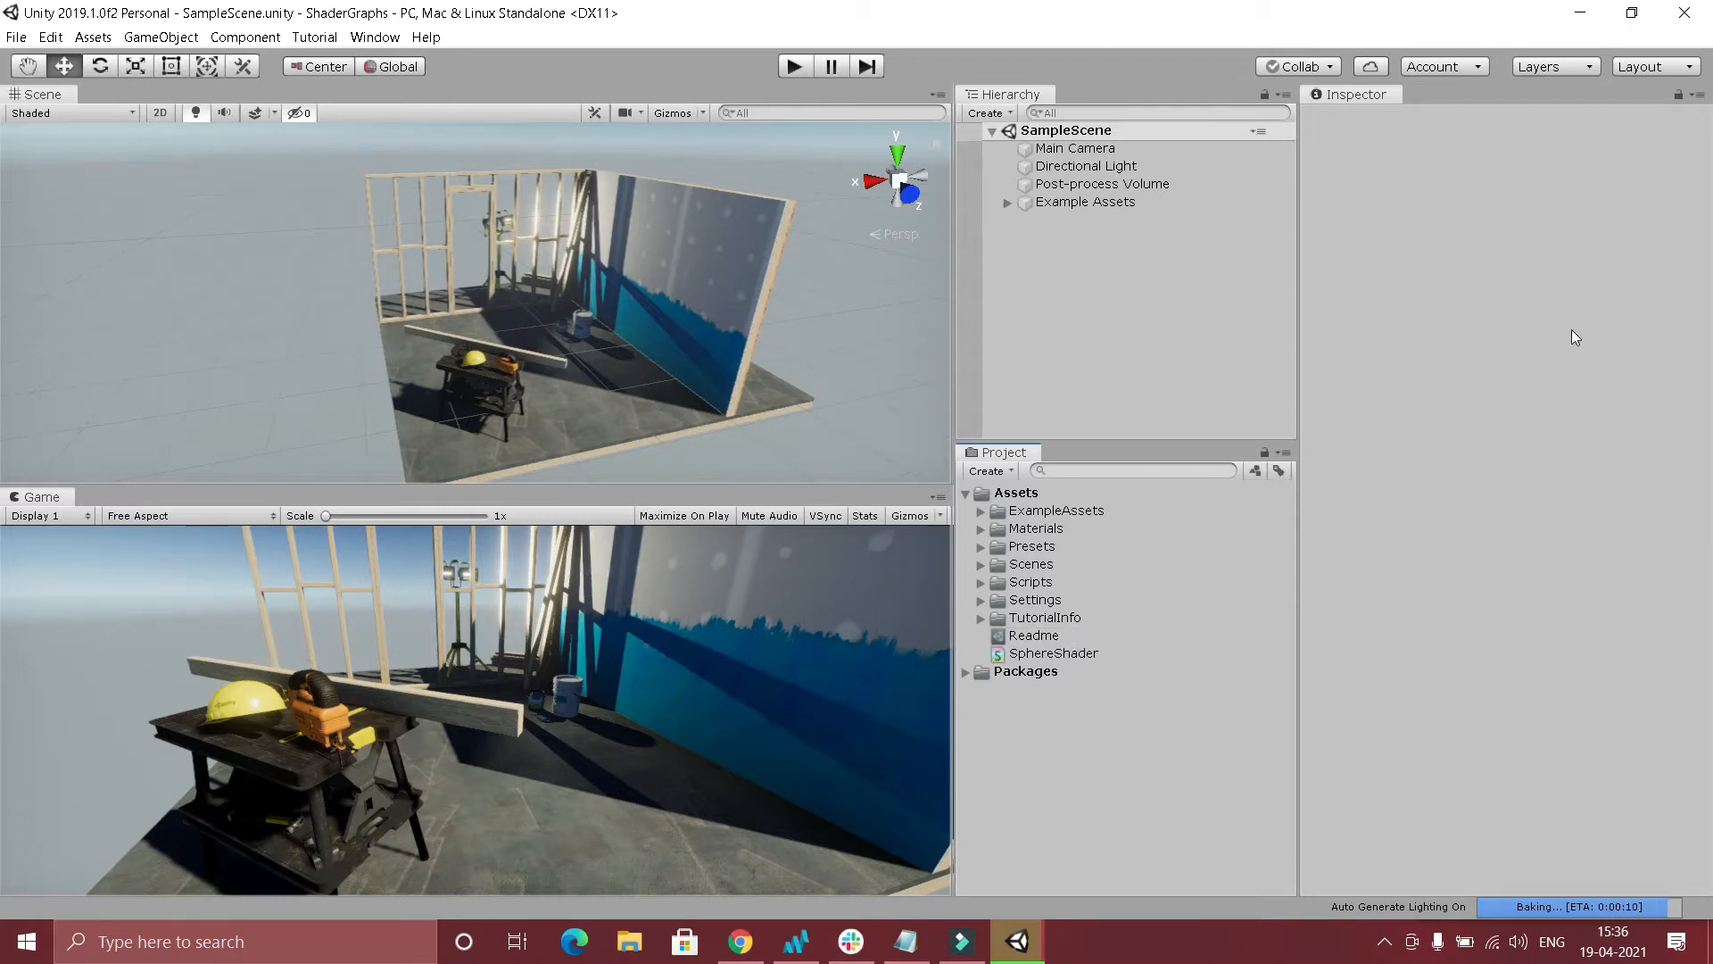
right_click(1069, 260)
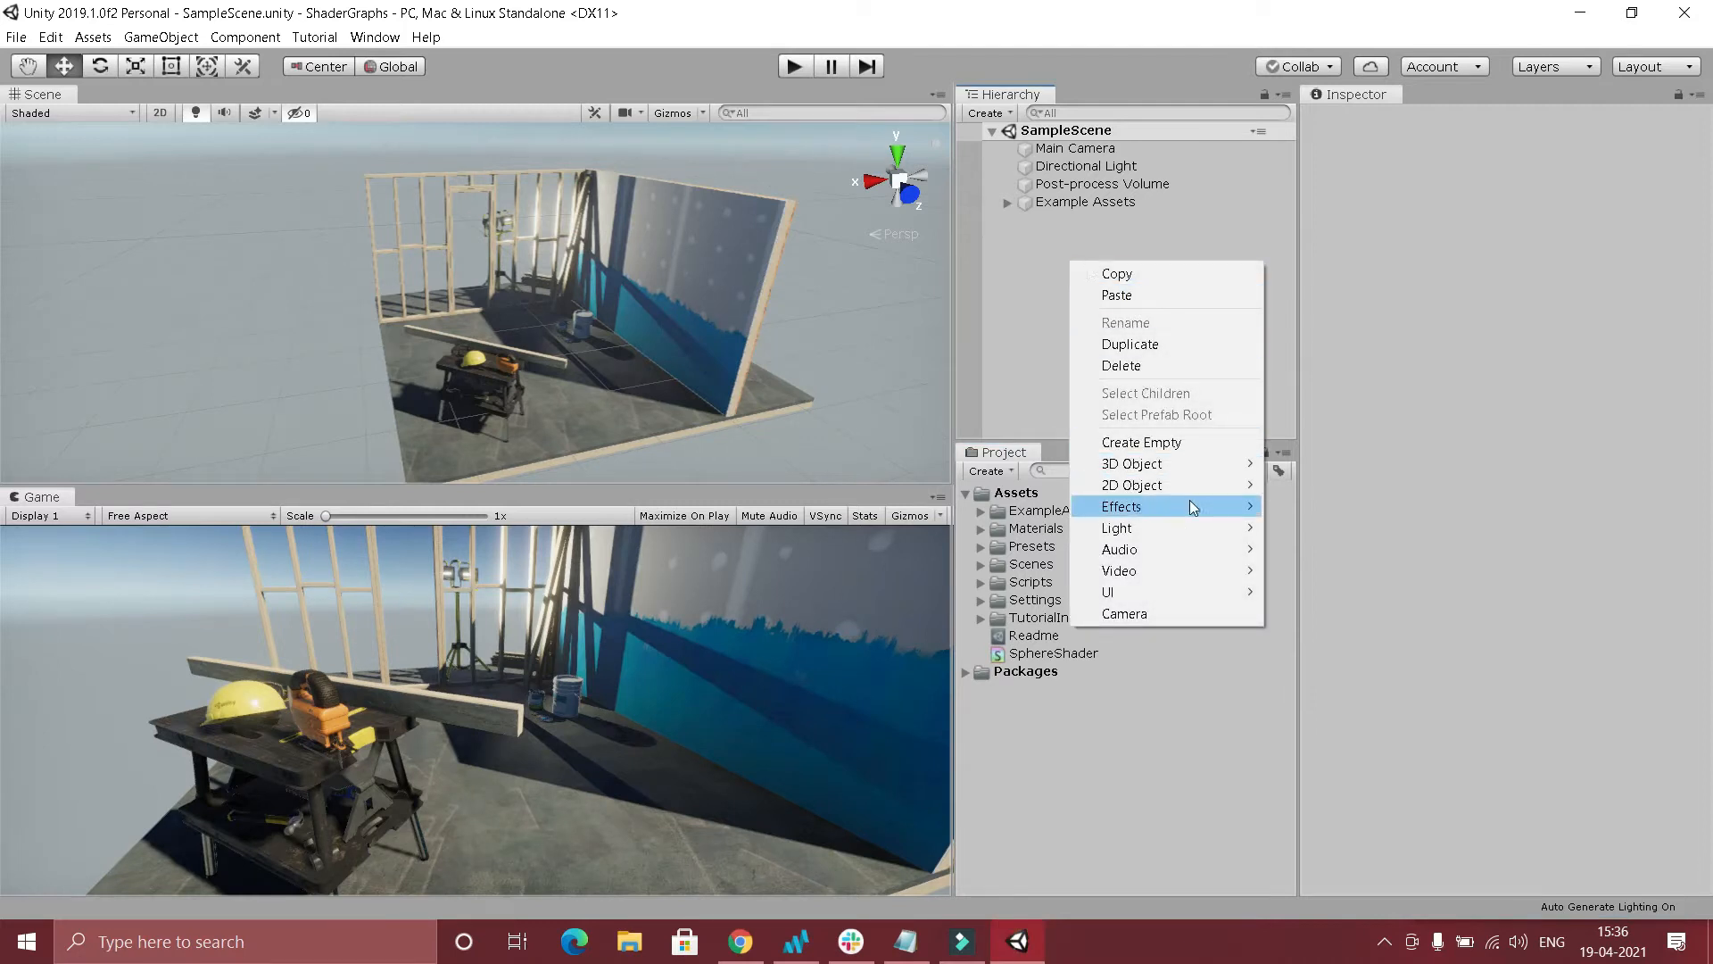
mouse_move(1190, 468)
click(1328, 489)
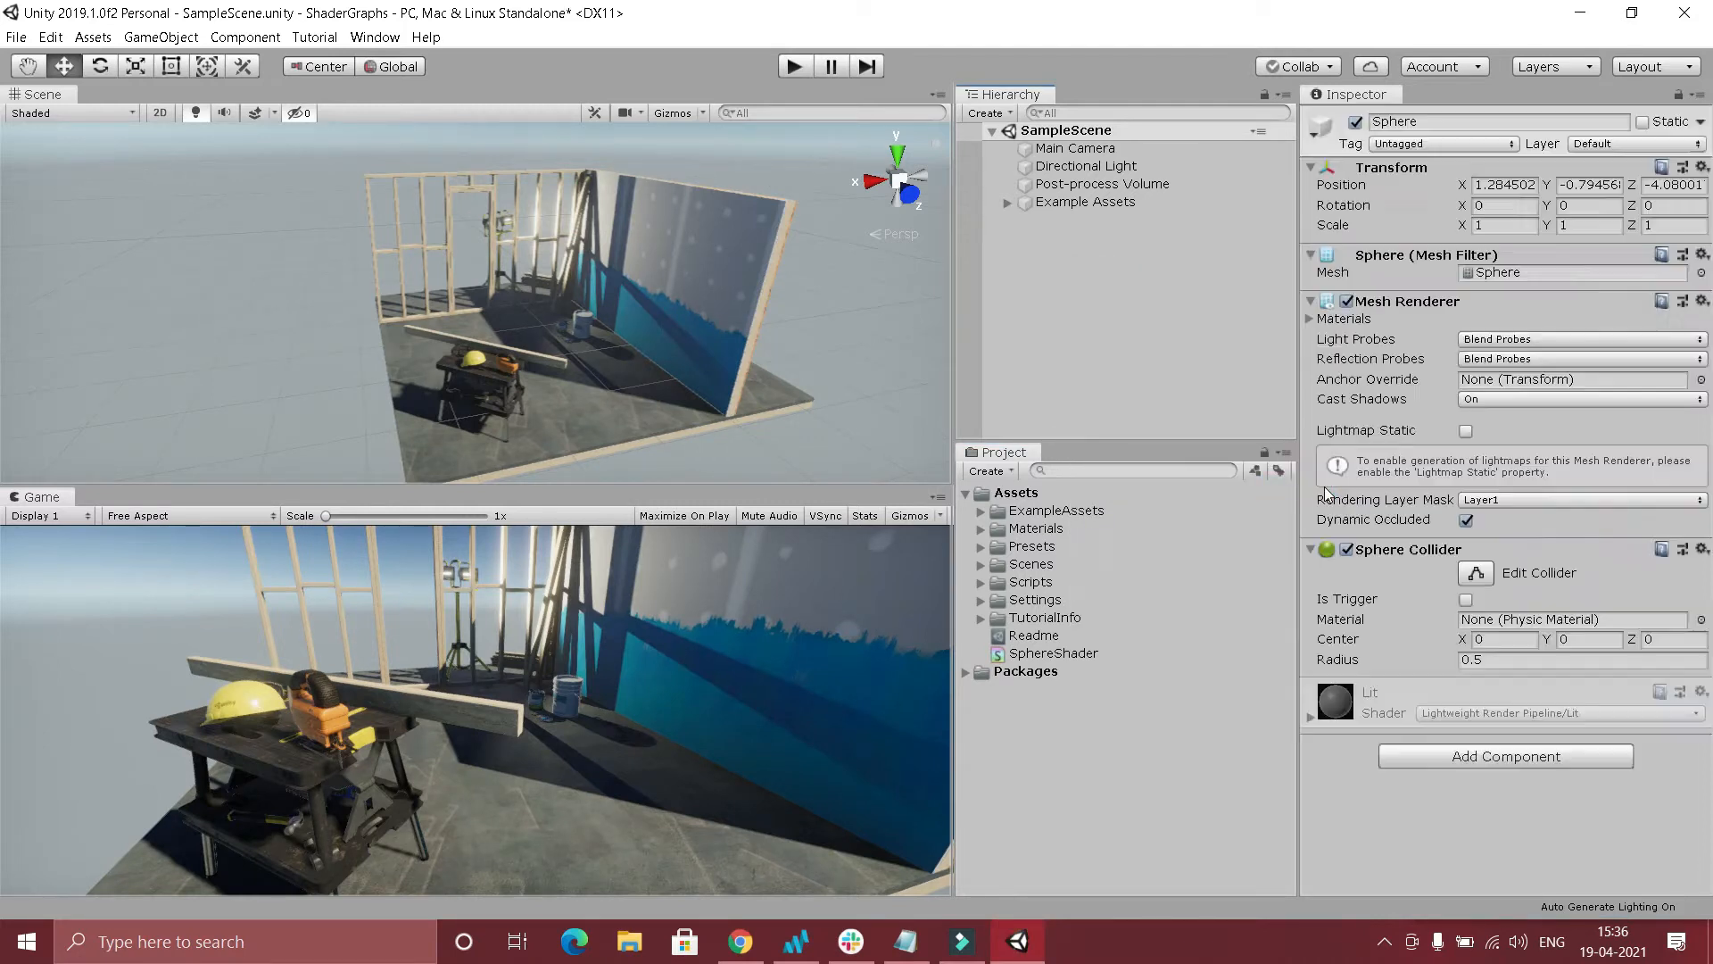
click(1111, 329)
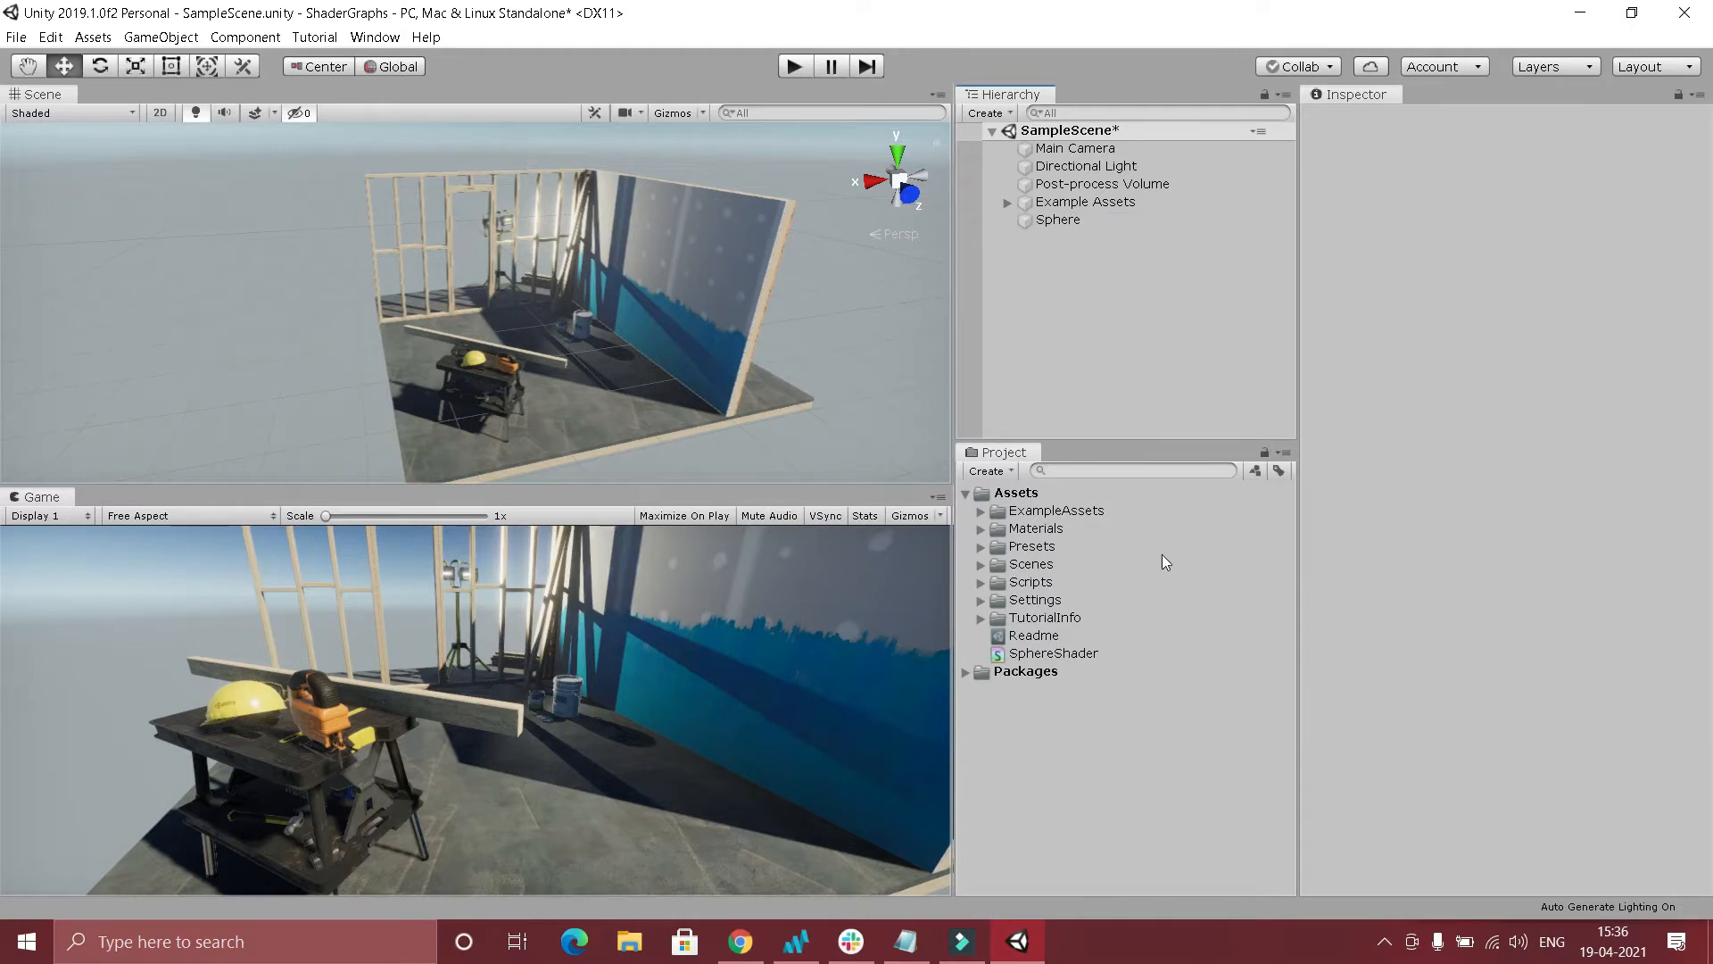
Open SphereShader in the shader editor and widen the editor window to nearly the full screen width.
click(1085, 654)
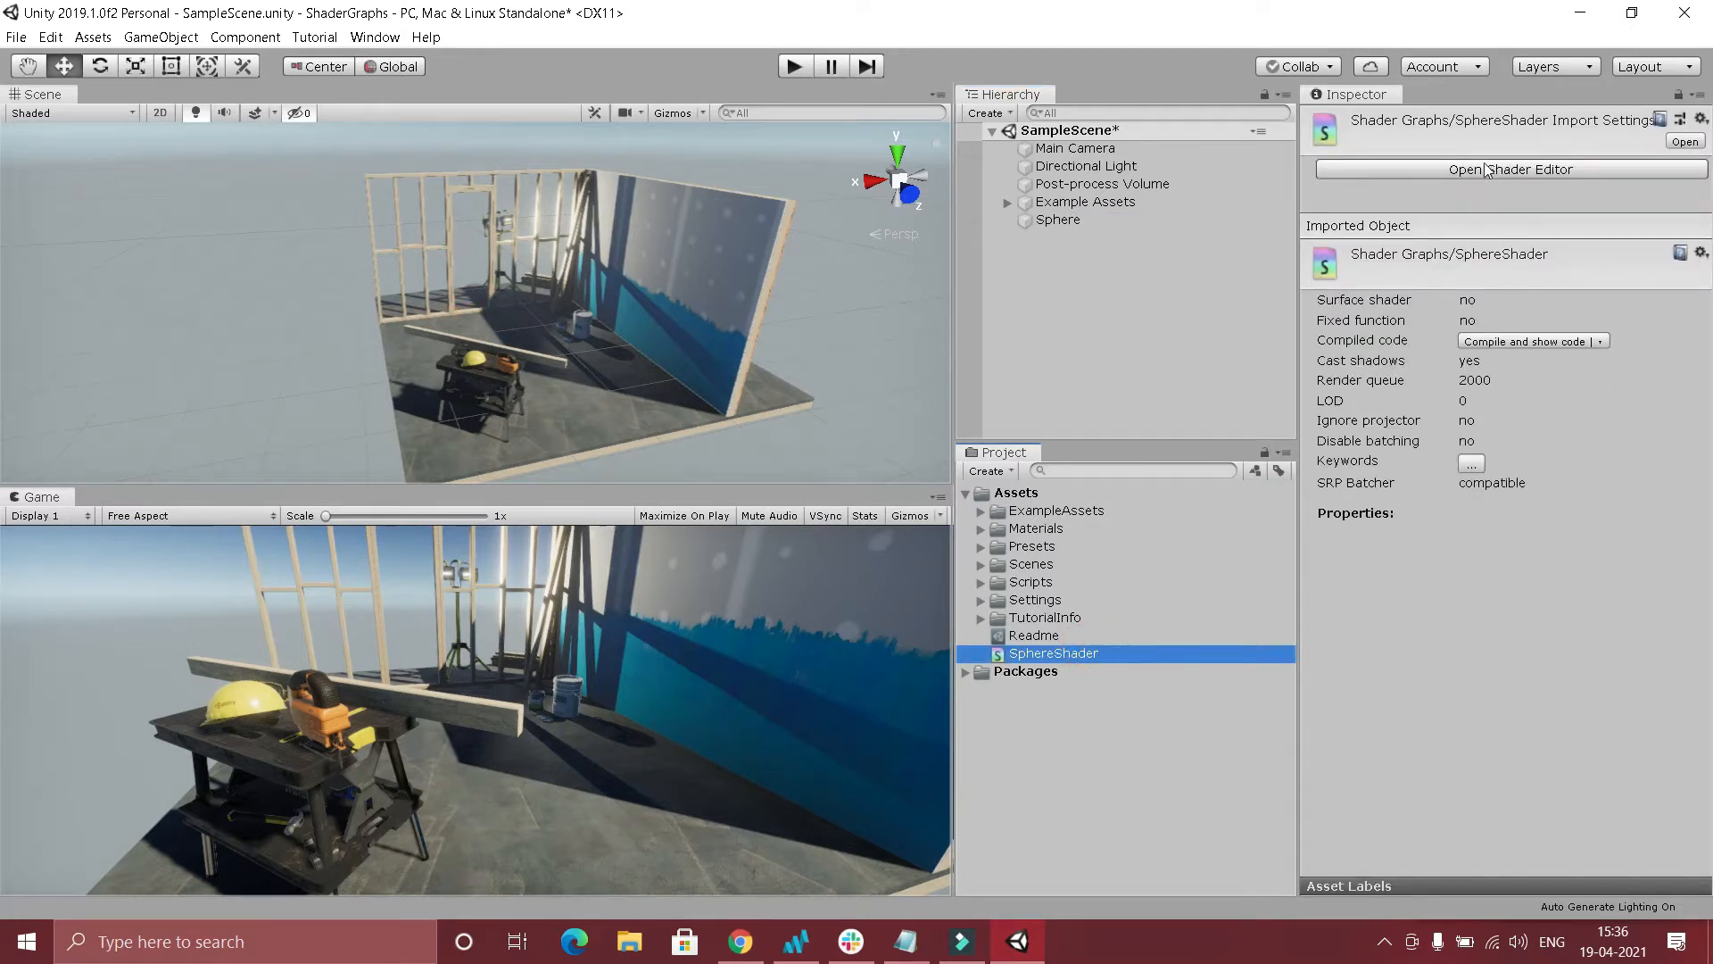
click(1467, 173)
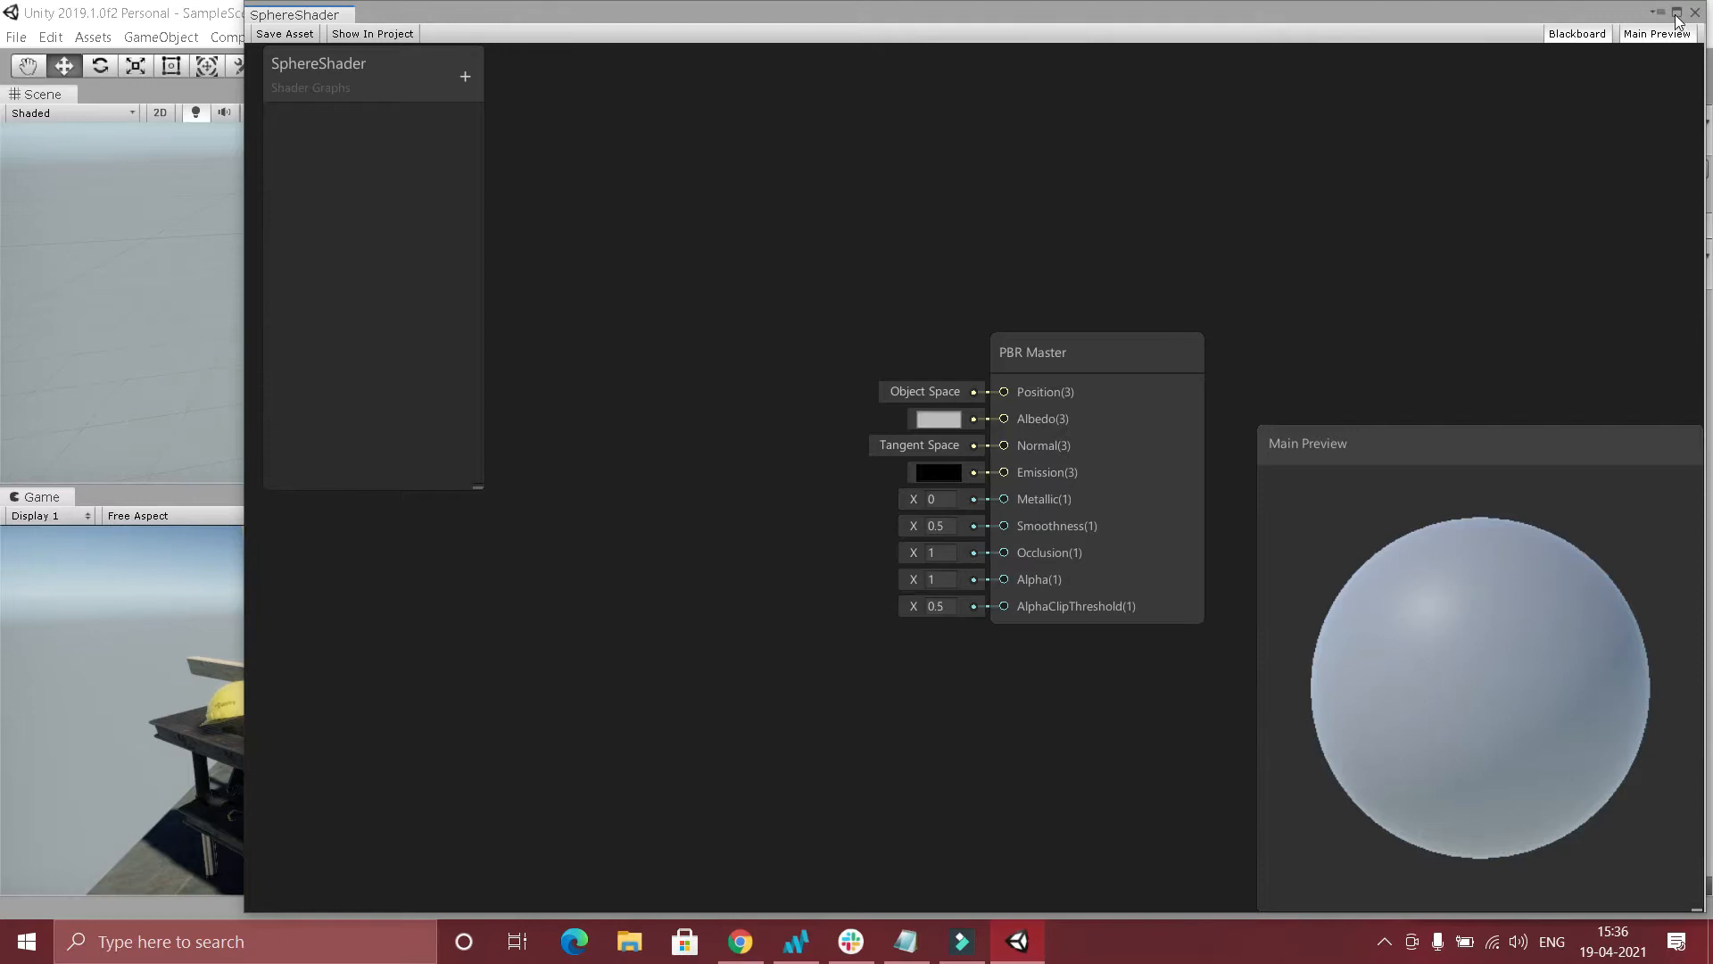
click(1677, 14)
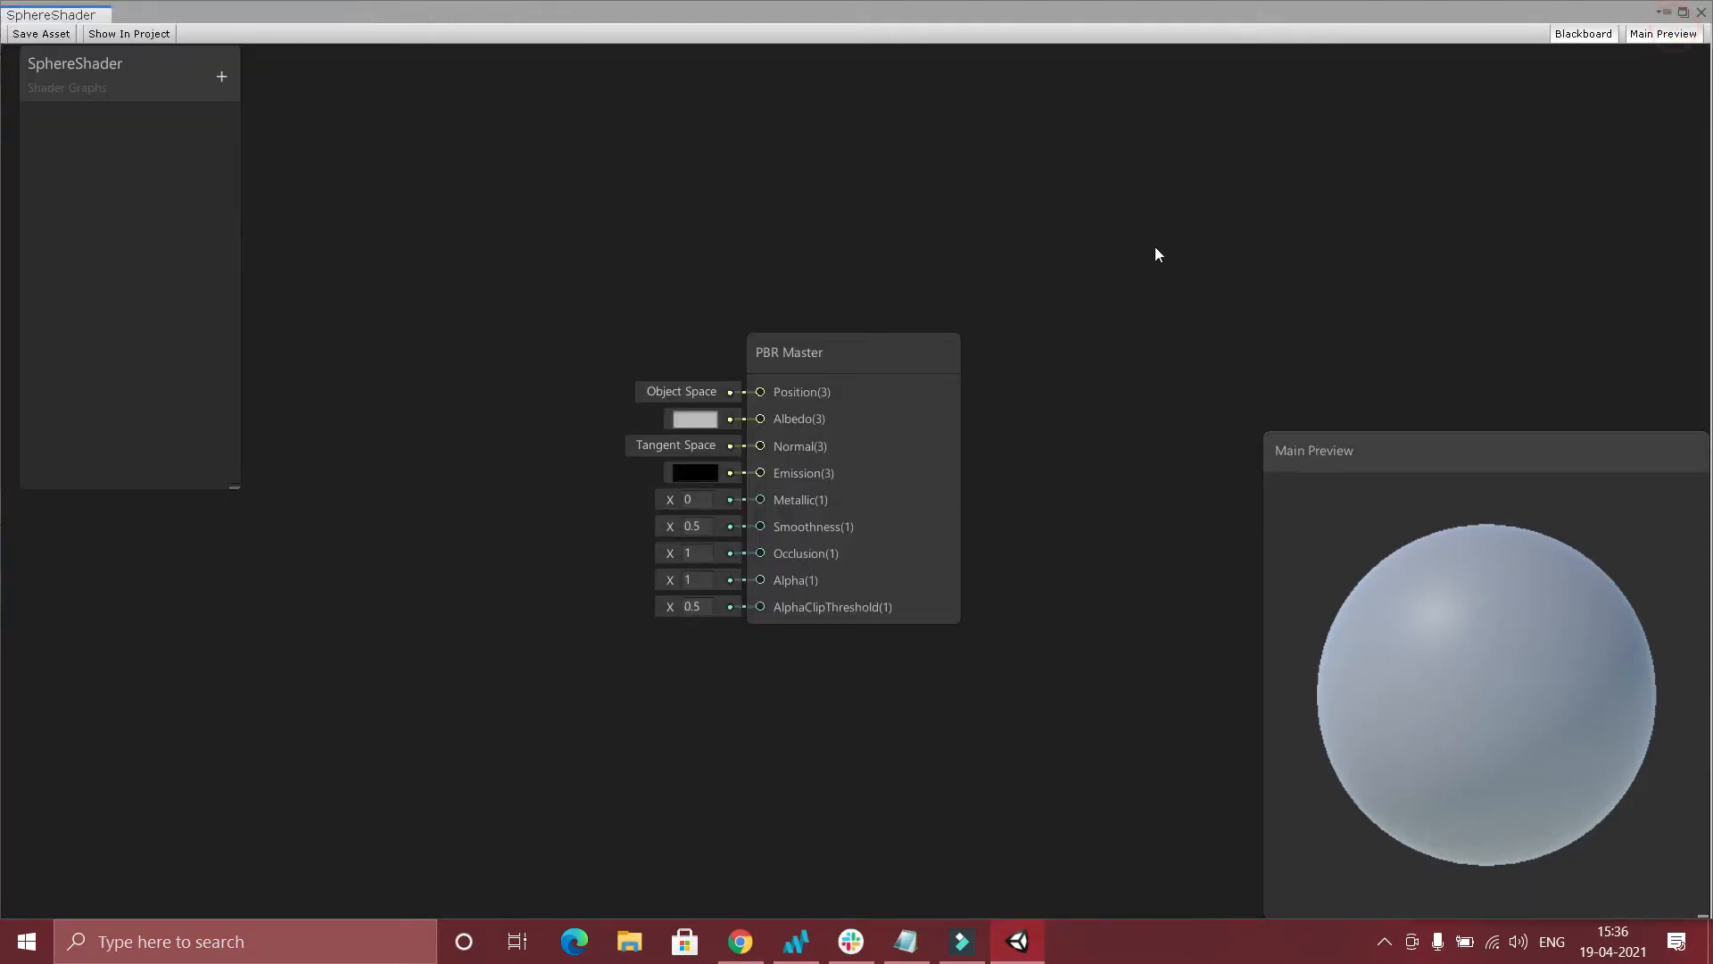
click(1683, 13)
drag(241, 353, 7, 354)
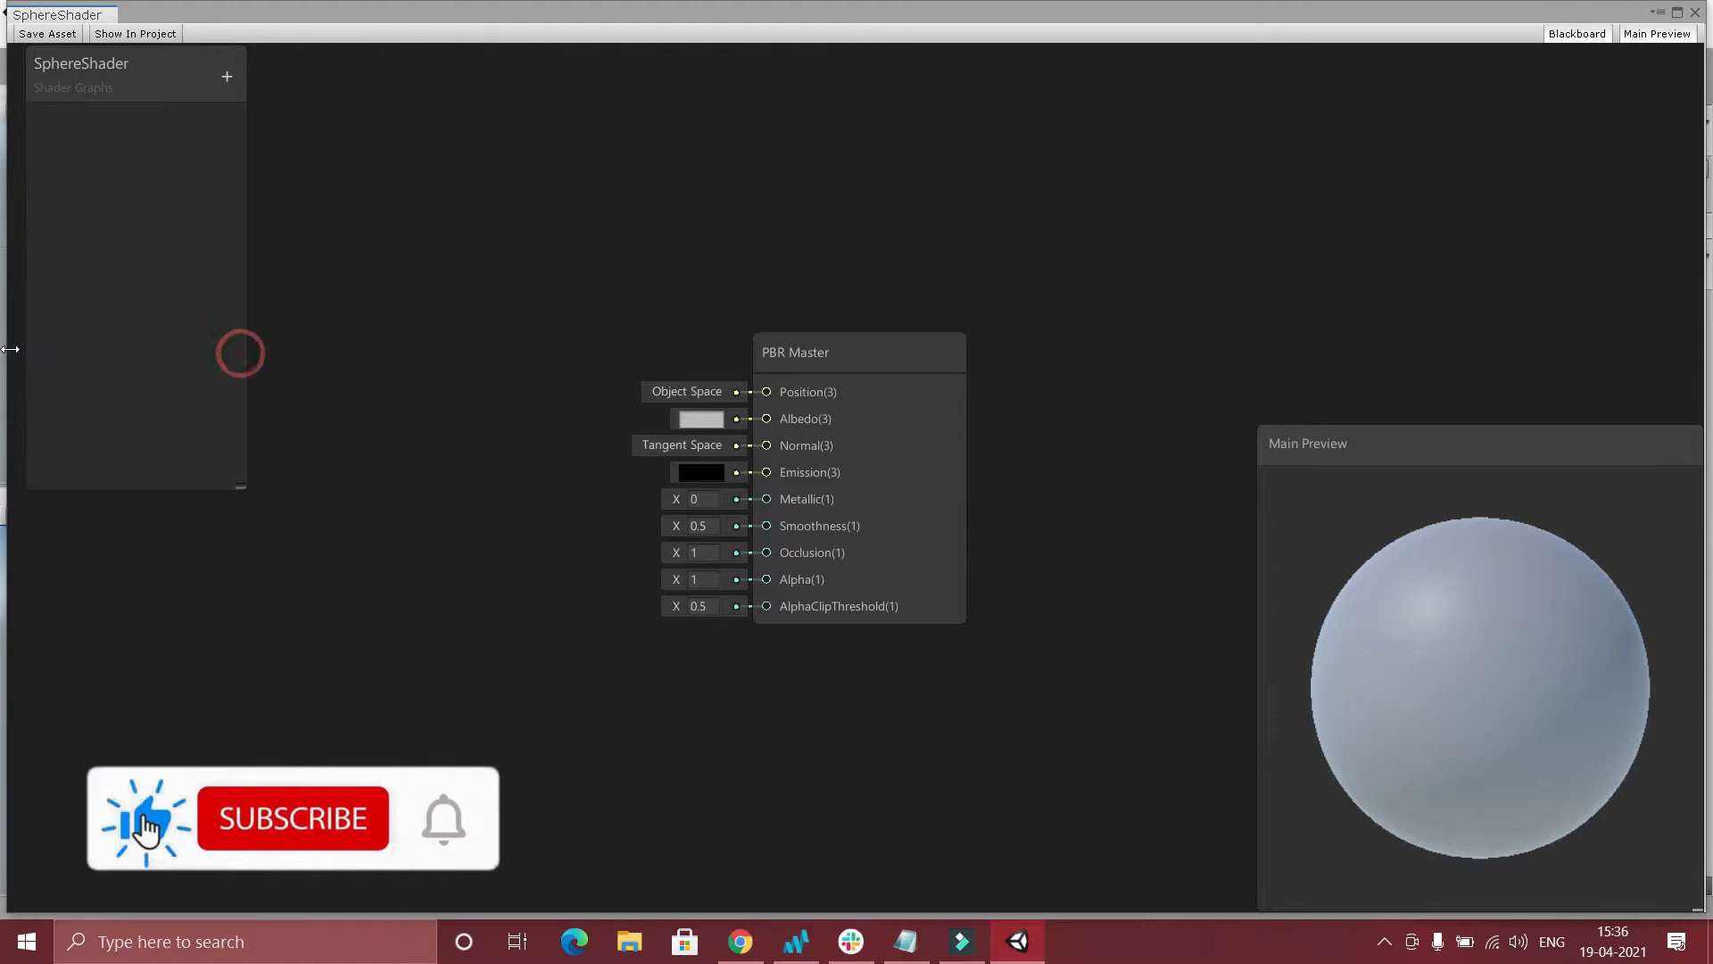
Move the PBR Master node up beside the blackboard, then shrink the Main Preview and place it in the graph's upper corner.
drag(892, 382, 724, 210)
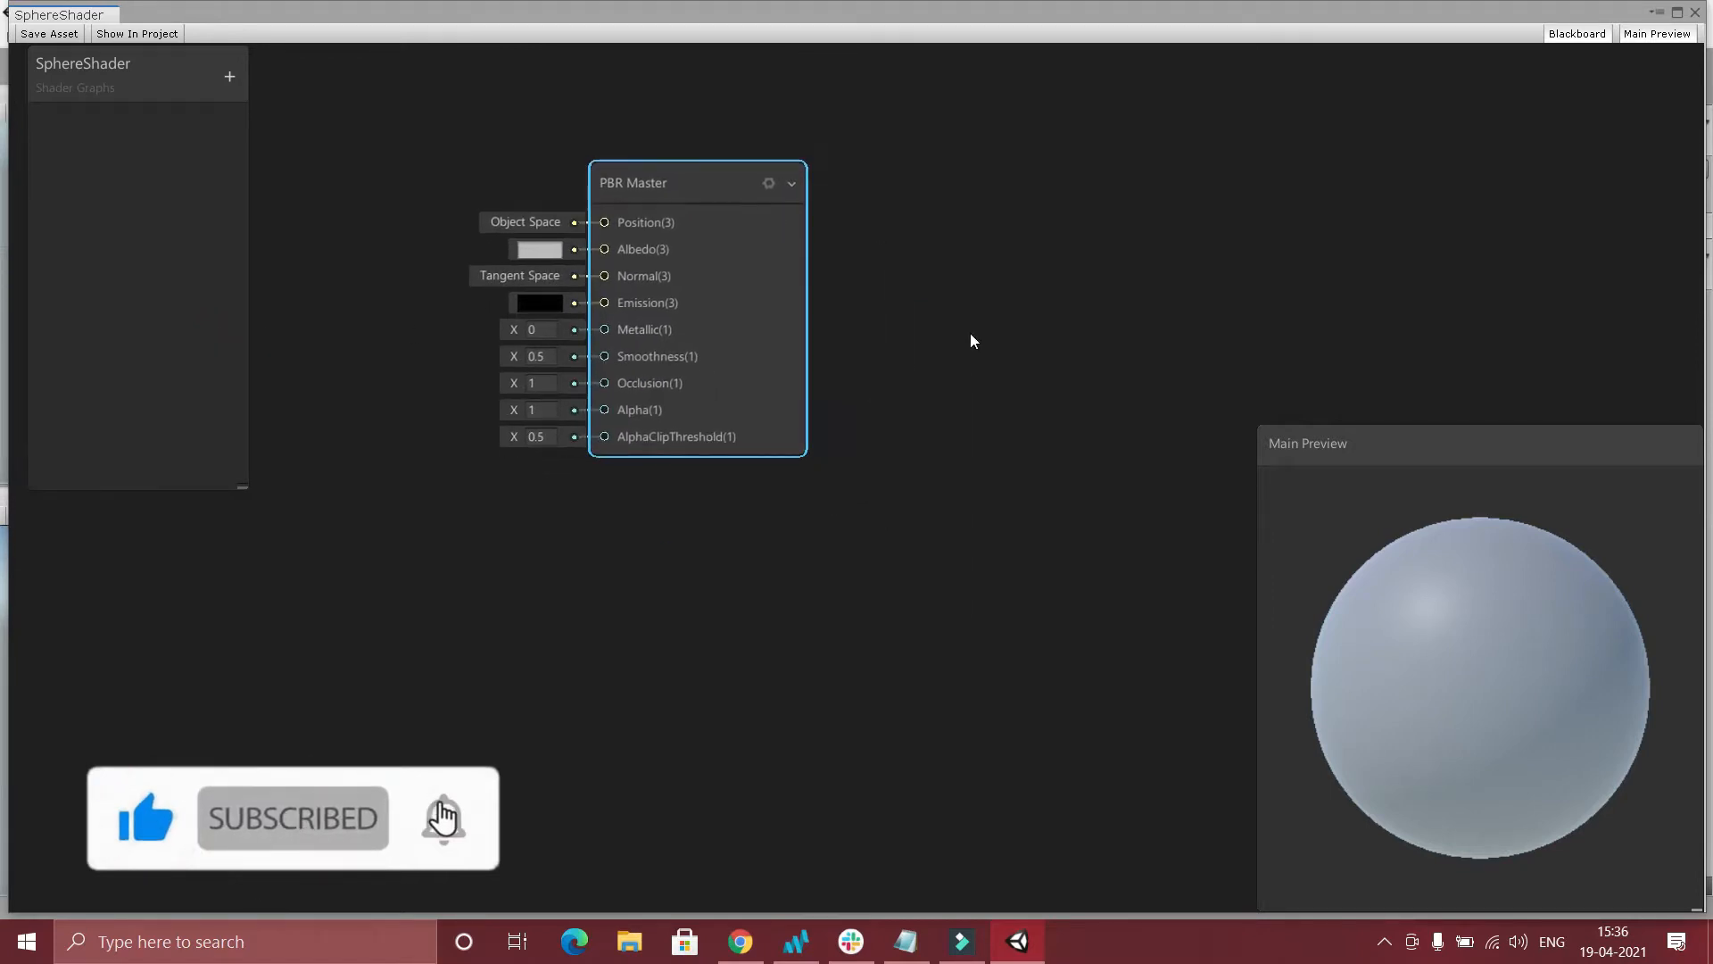
drag(1431, 451, 1420, 60)
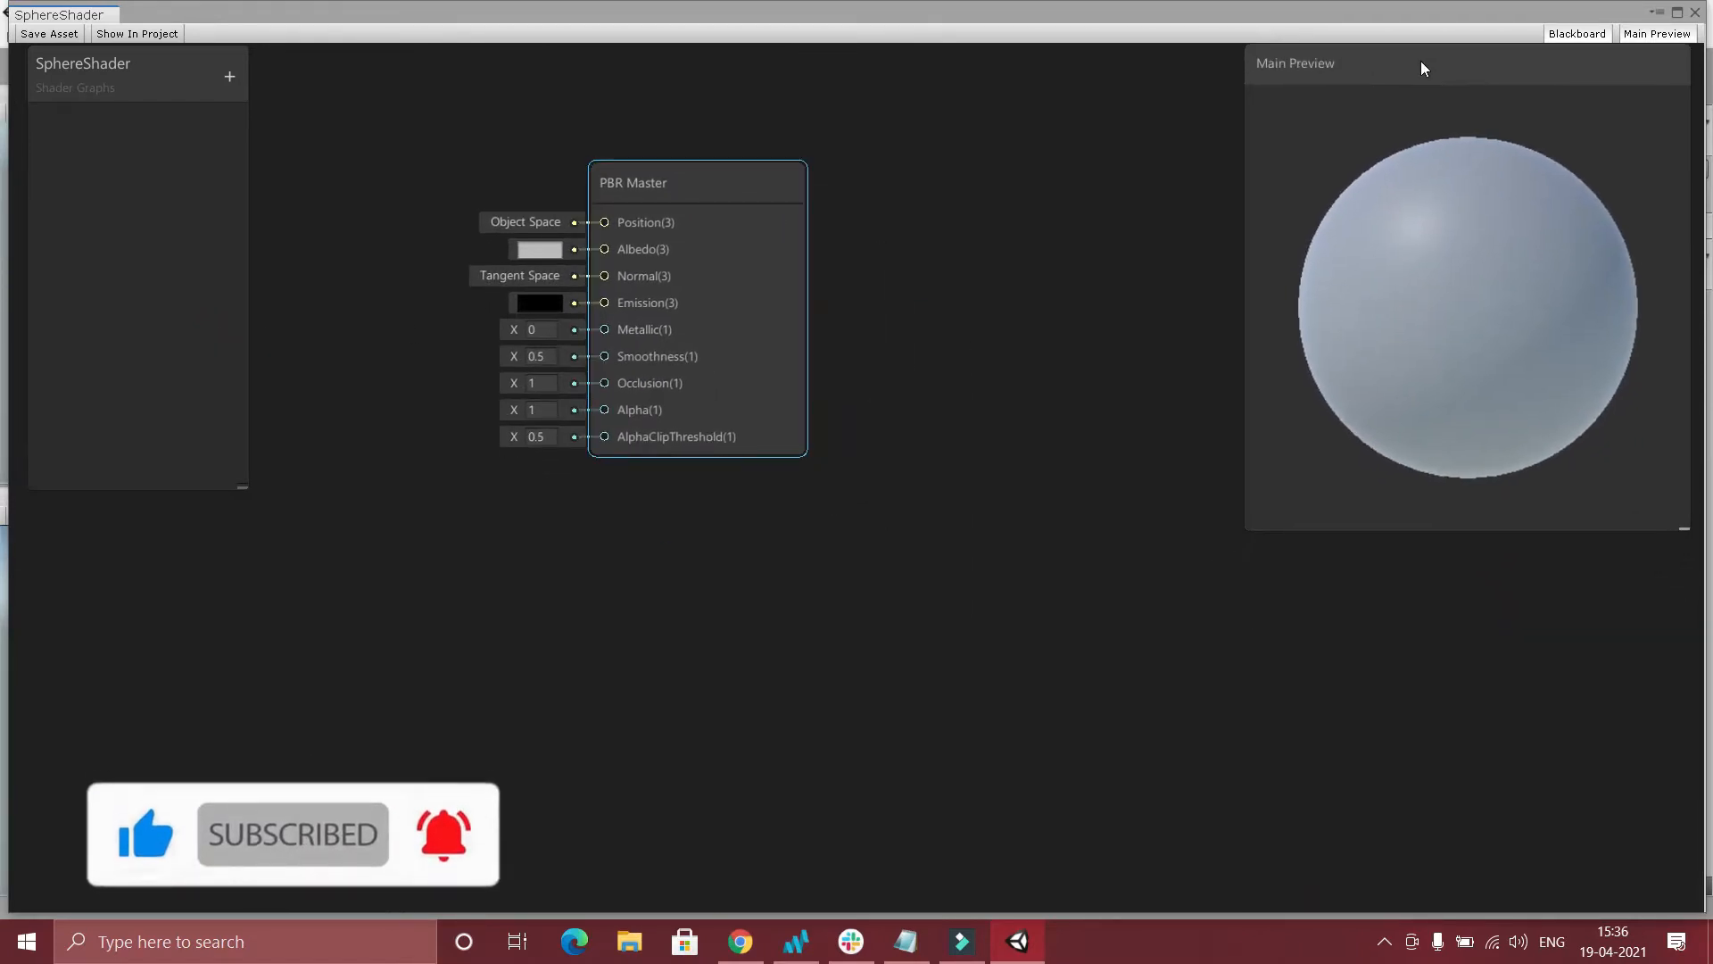
drag(1693, 526, 1558, 263)
drag(1406, 66, 1575, 68)
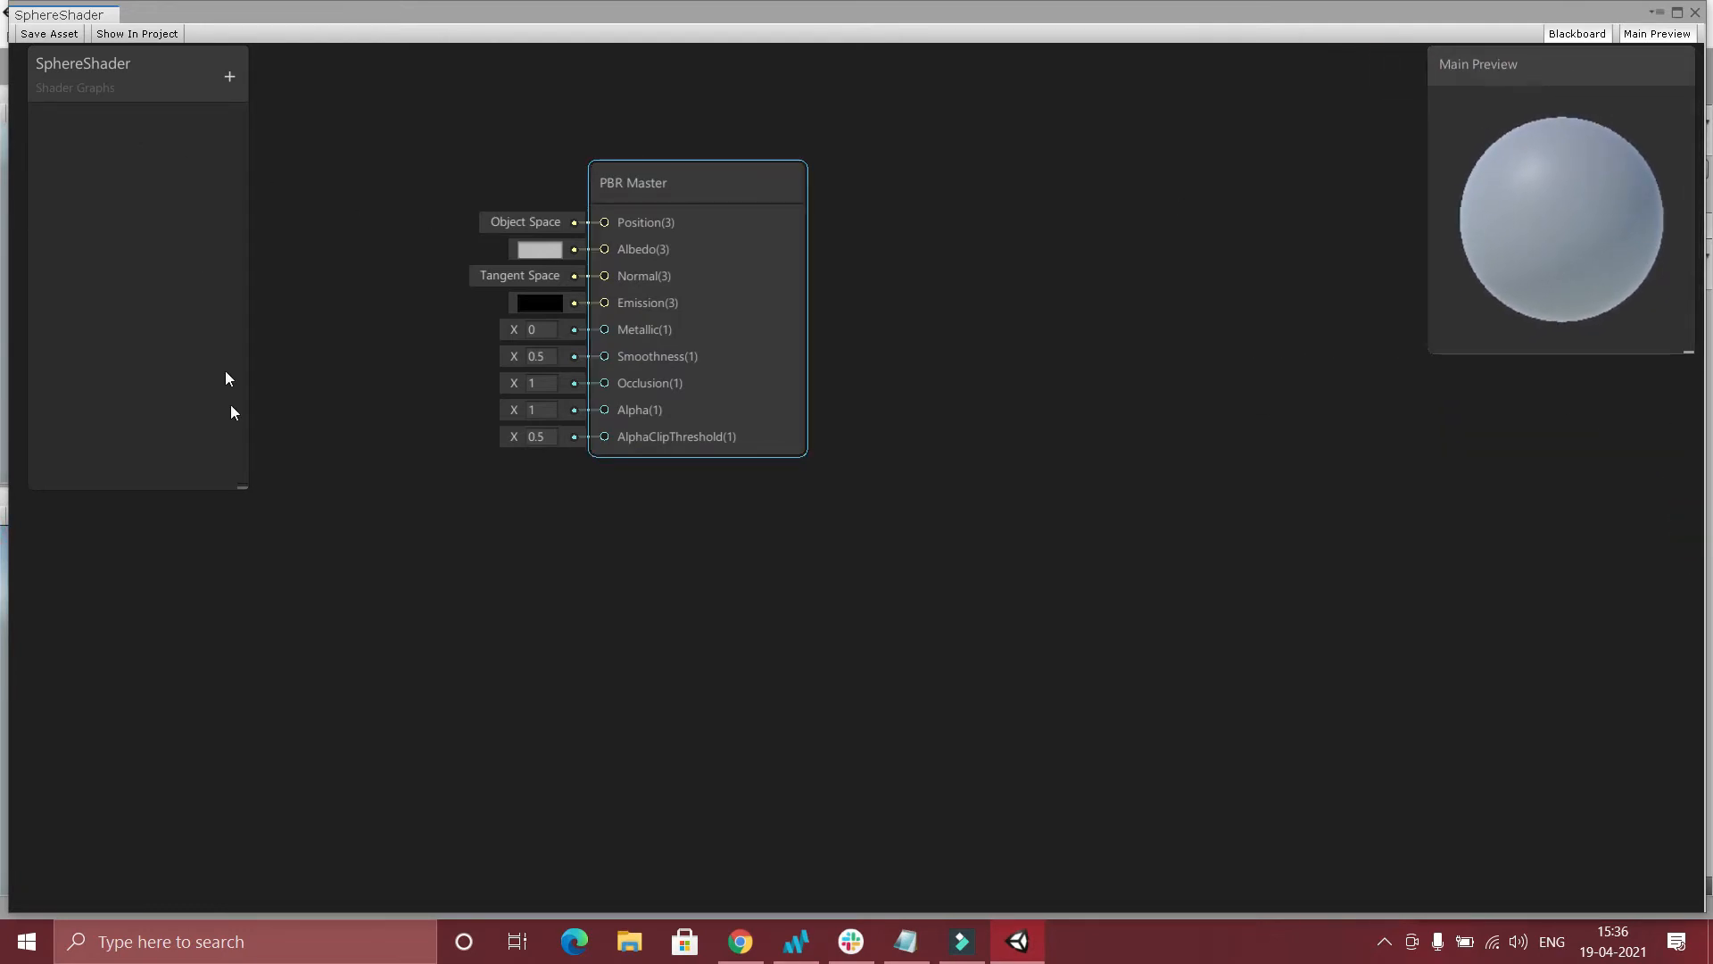
Add a Vector1 property named Metallic to the shader's blackboard.
click(229, 76)
click(255, 92)
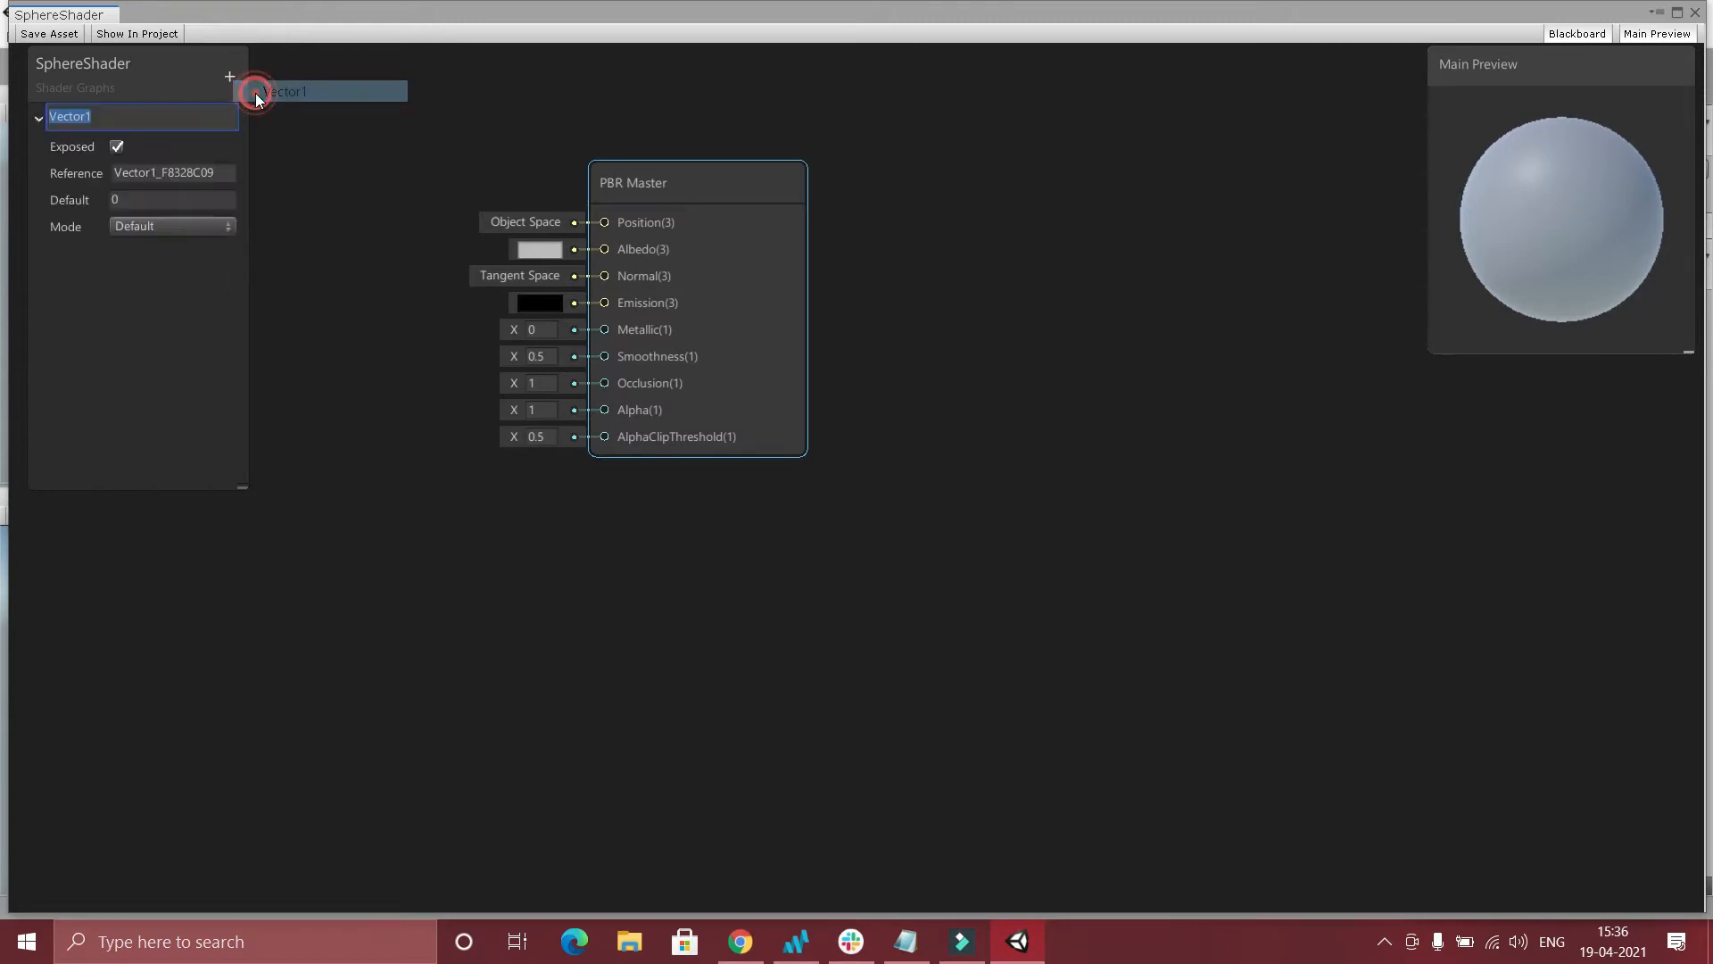
key(BackSpace)
text(Mea)
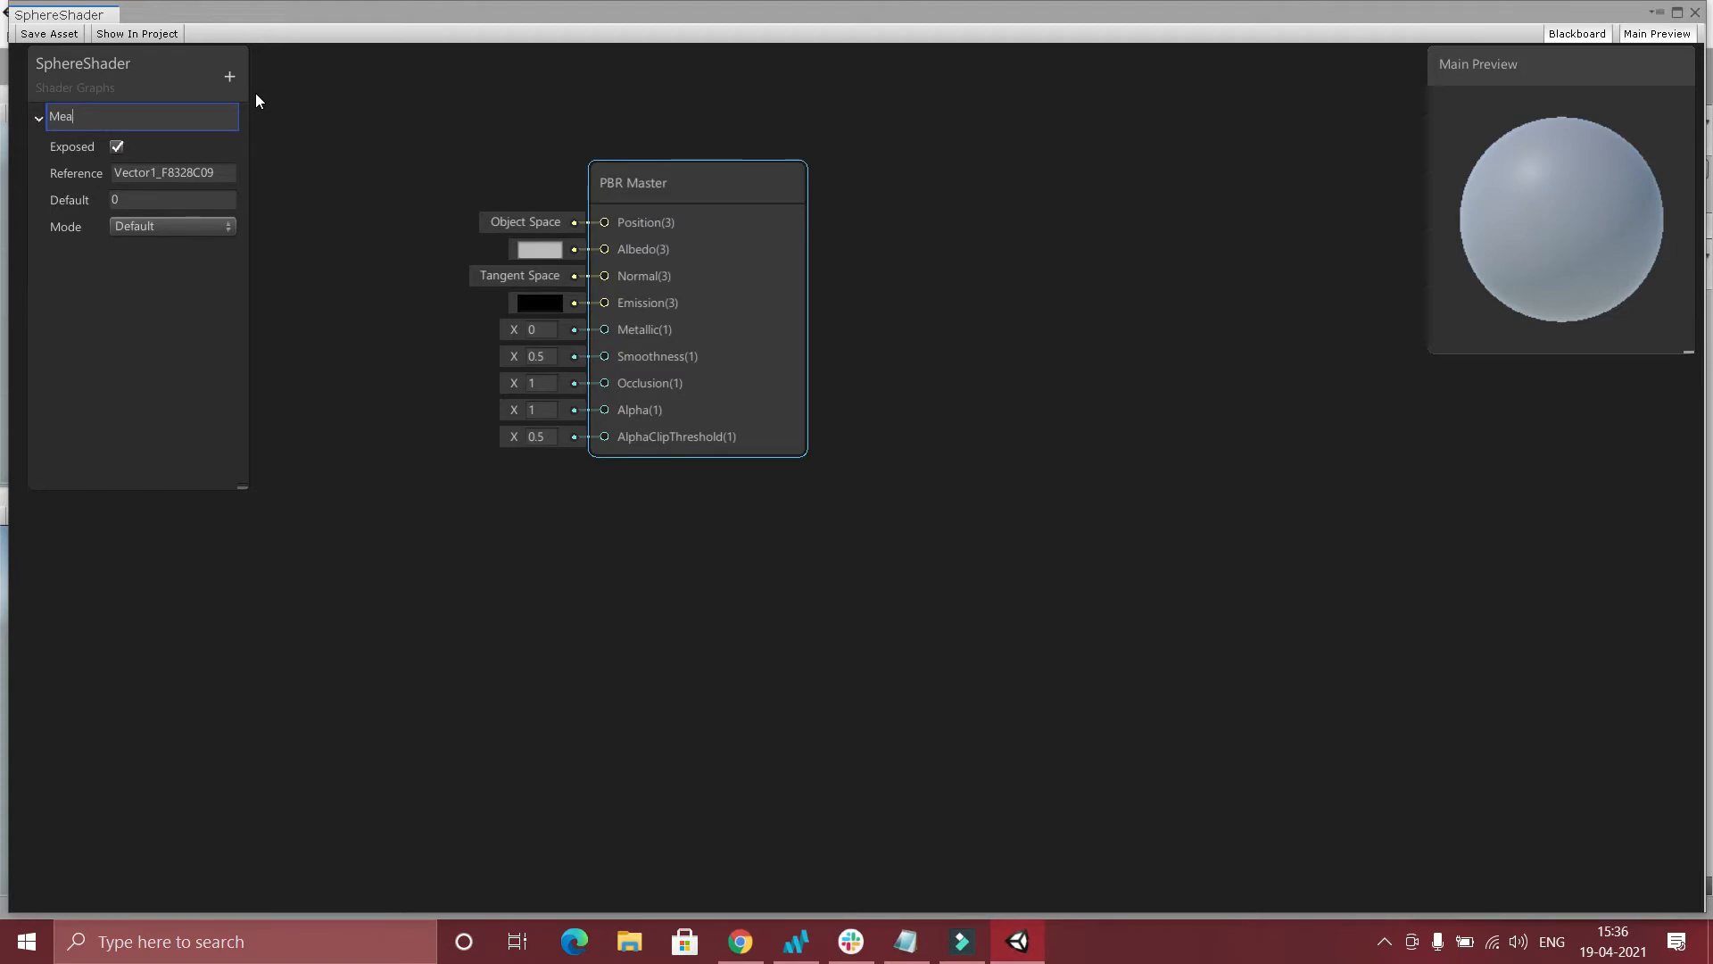
key(BackSpace)
text(tallic)
key(Return)
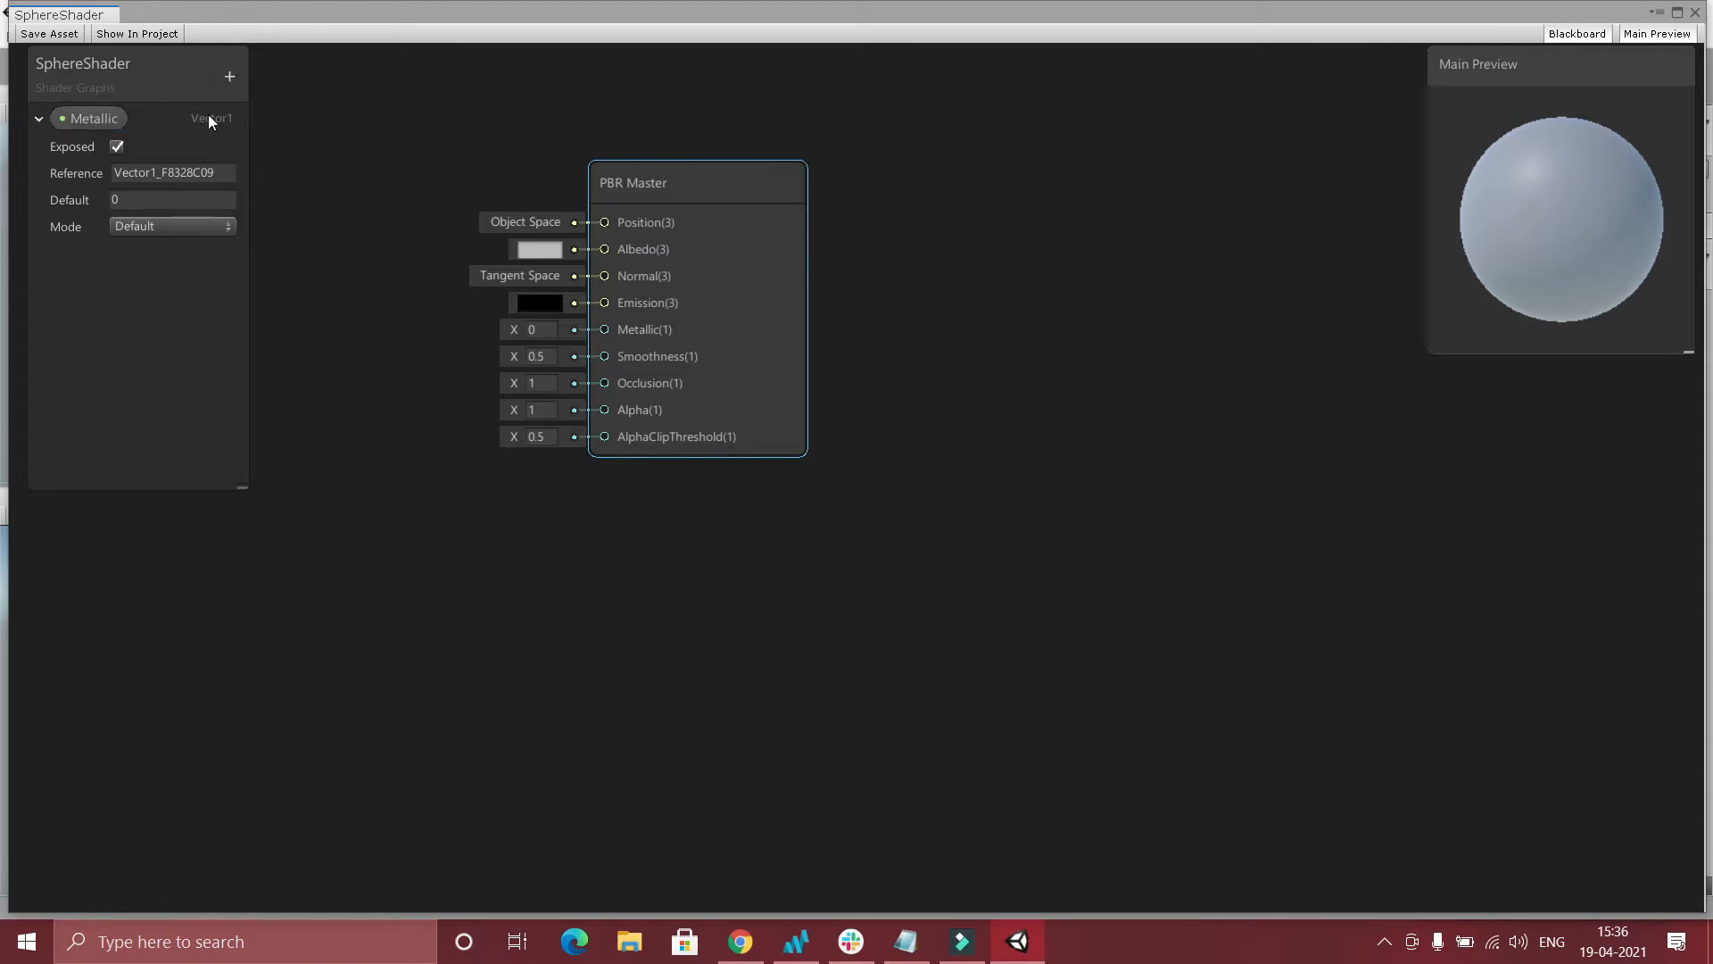
Feed the Metallic property into the PBR Master node's Metallic input and save the shader graph.
drag(691, 205, 998, 196)
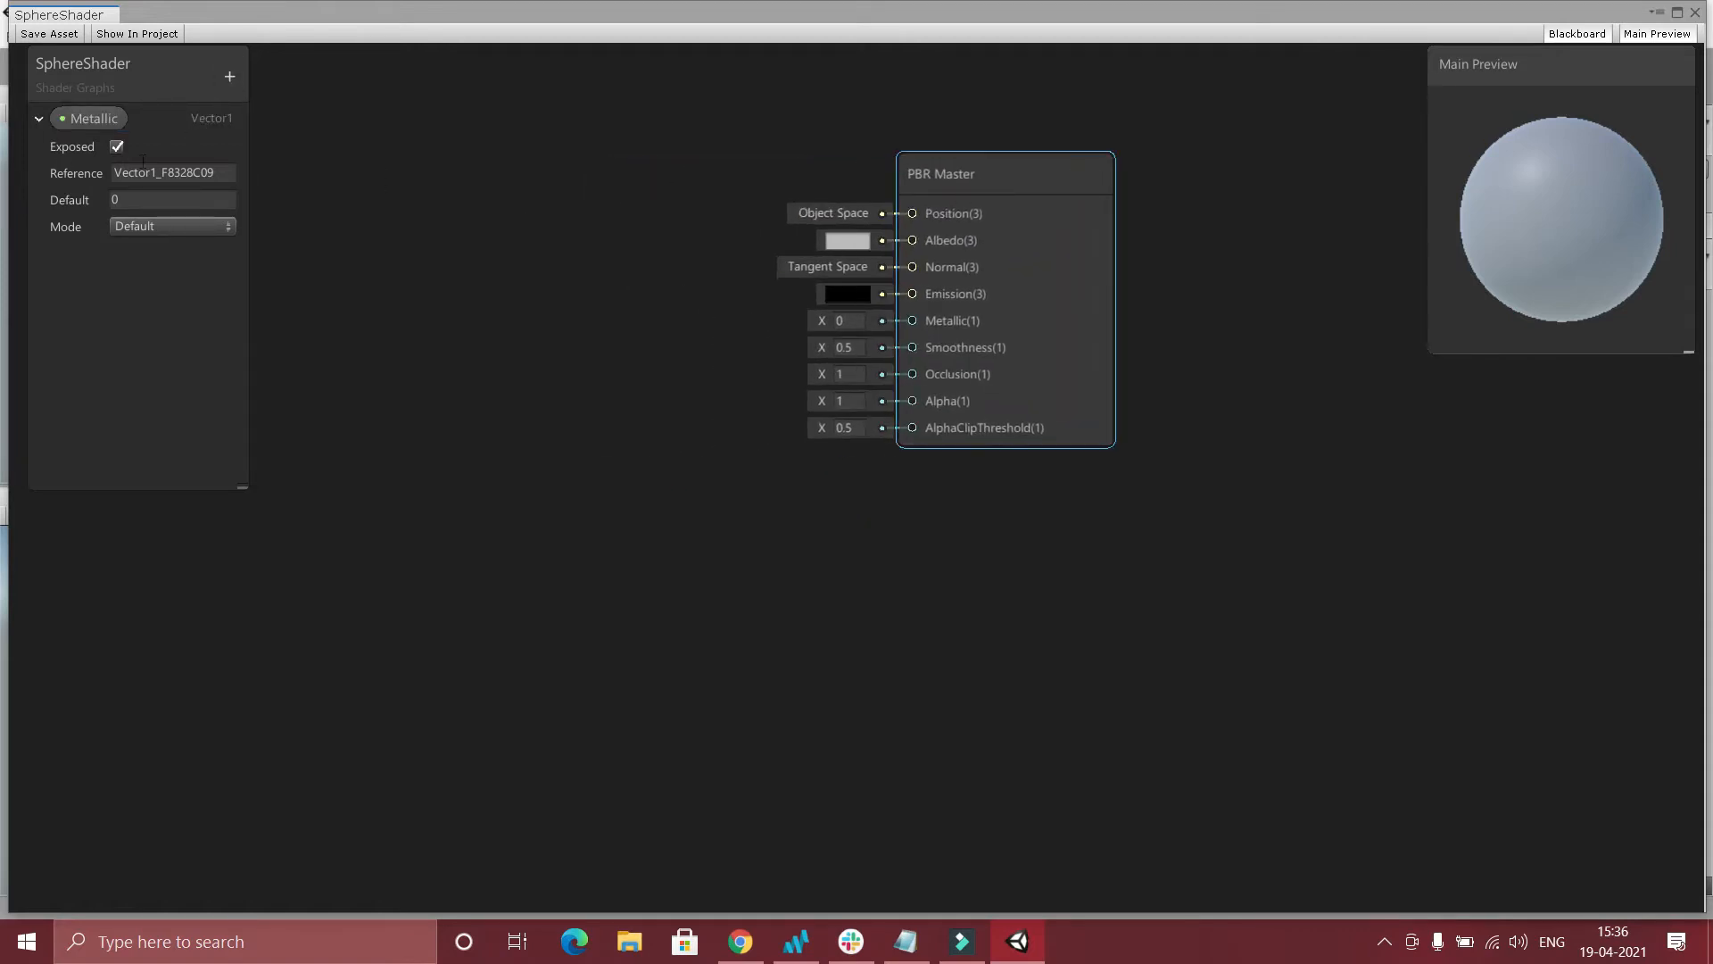
click(93, 118)
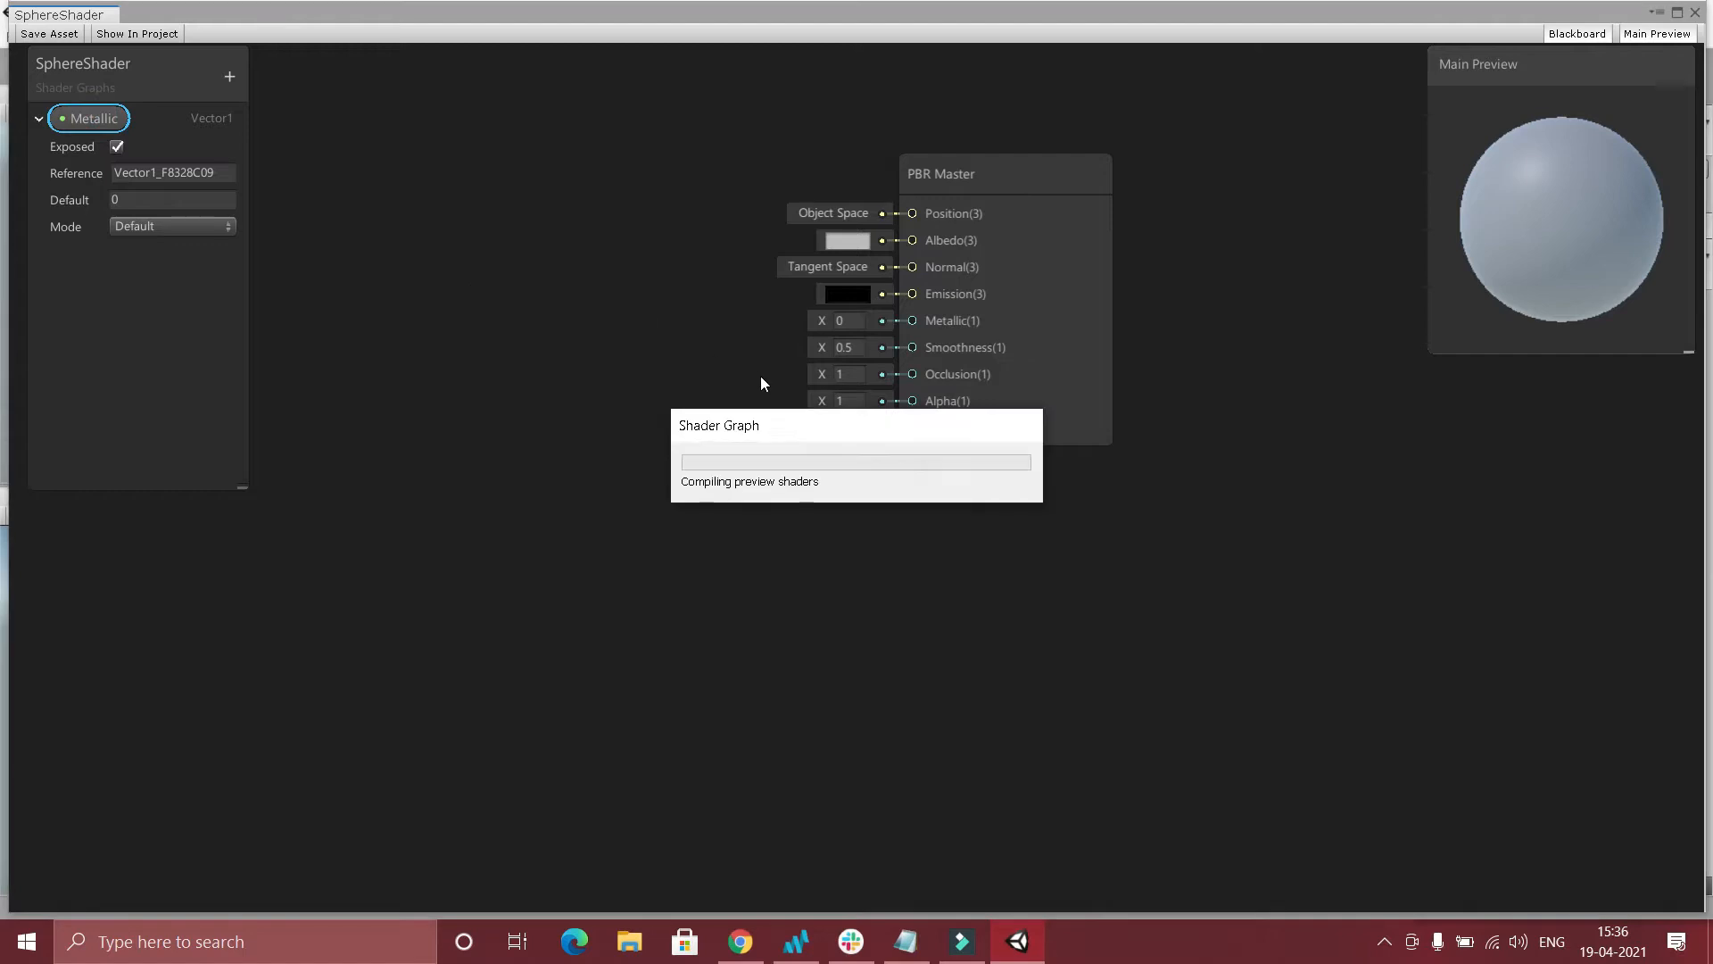
drag(794, 402, 892, 323)
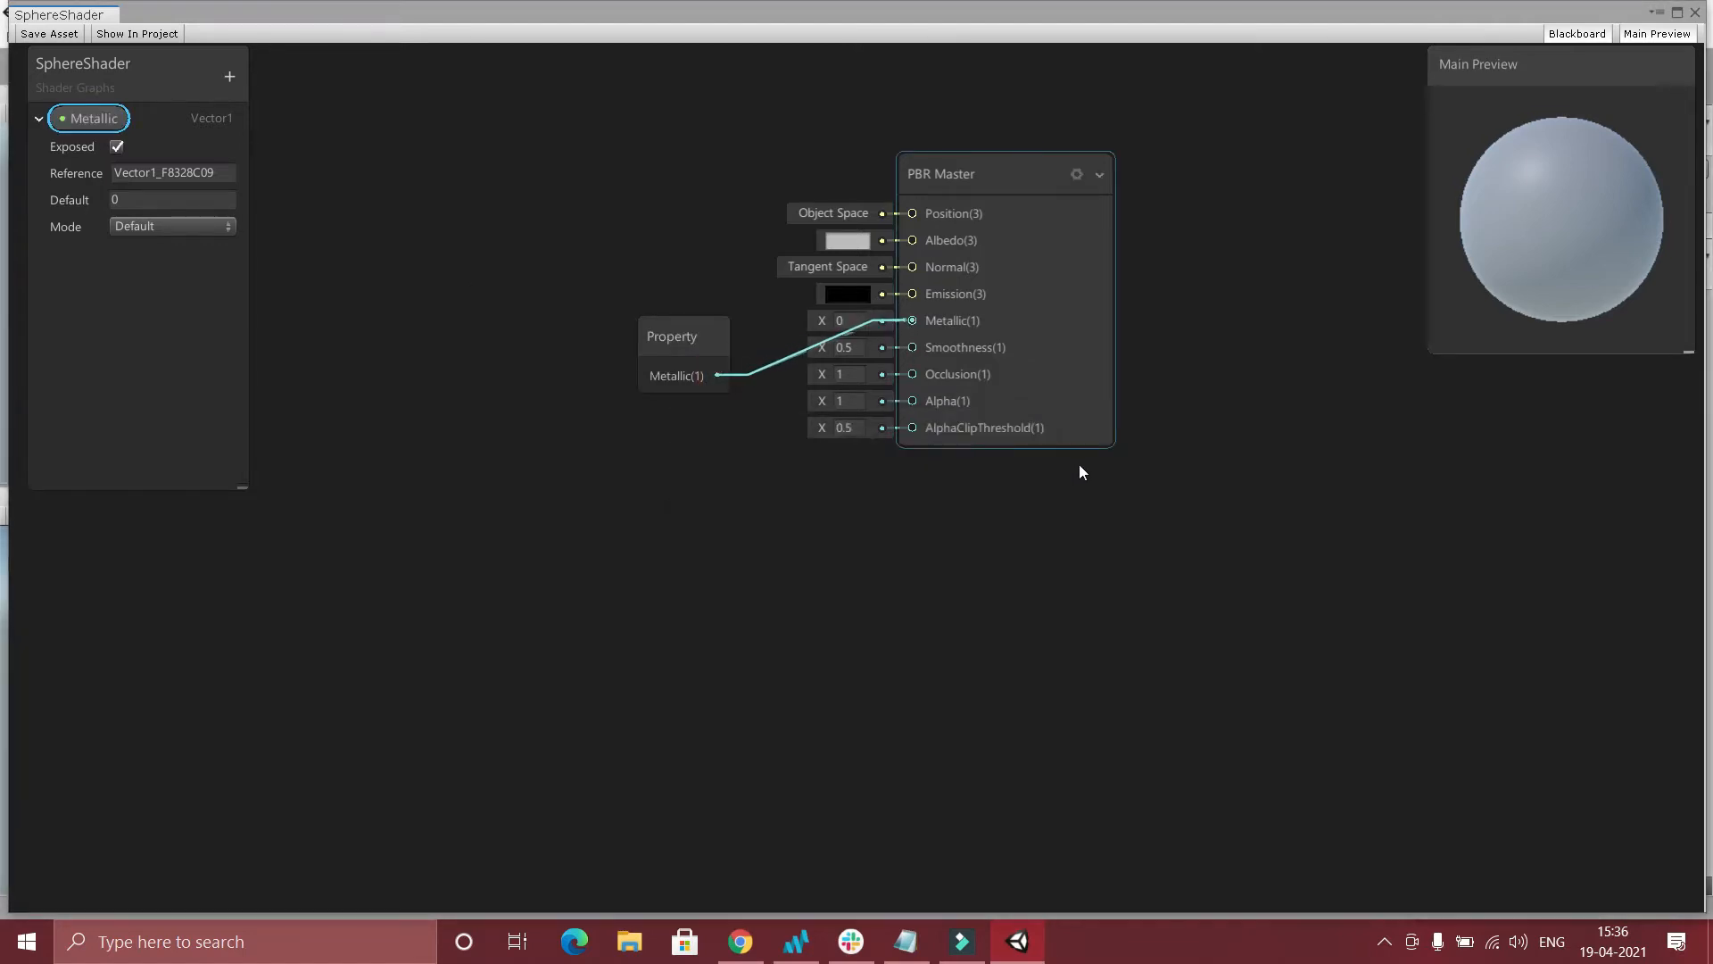
click(50, 34)
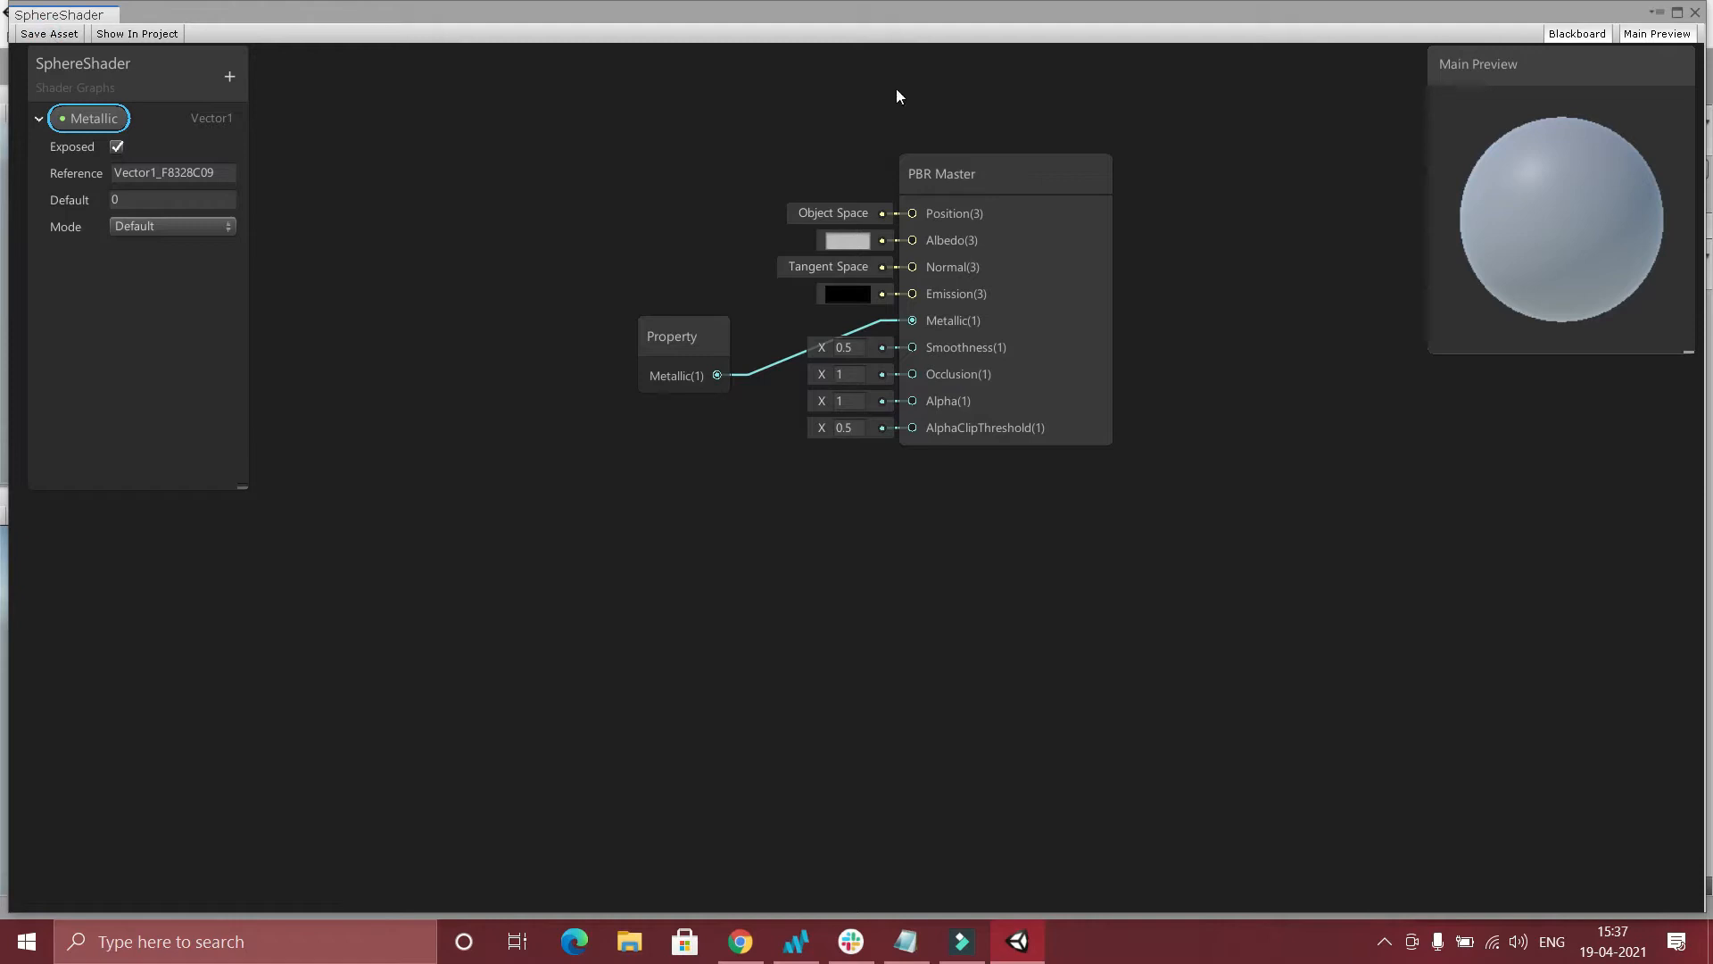
click(1693, 13)
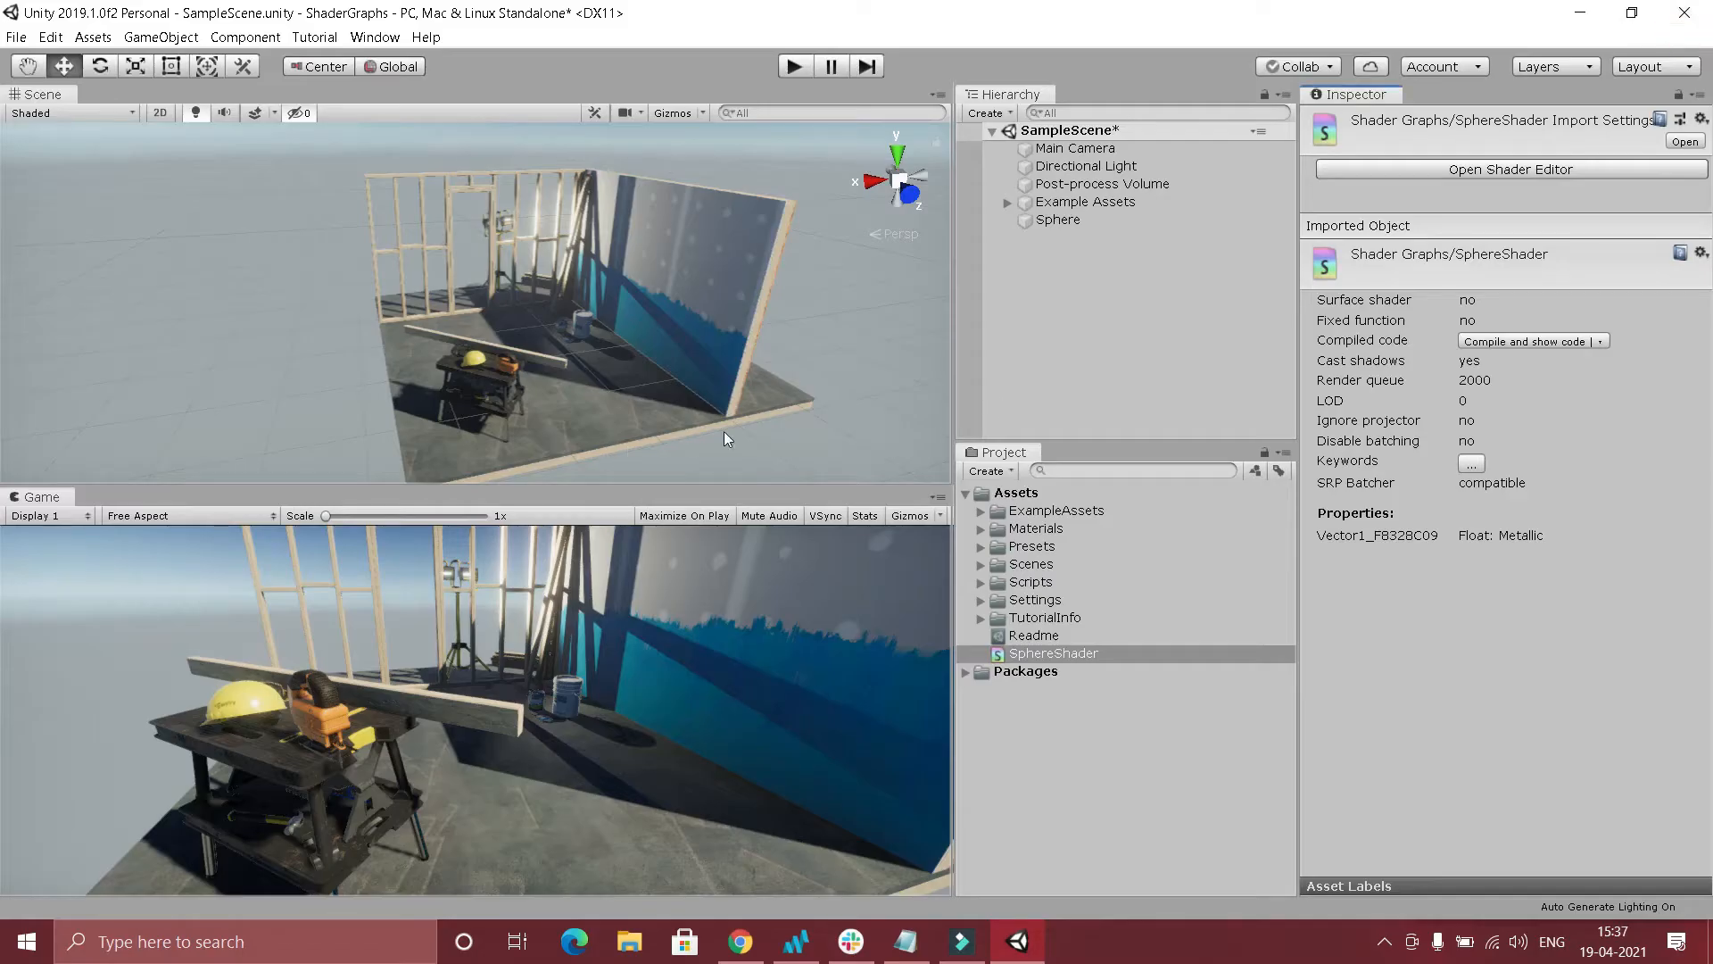
Create a material from the SphereShader asset, keeping the default name Shader Graphs_SphereShader.
click(1062, 220)
right_click(1076, 648)
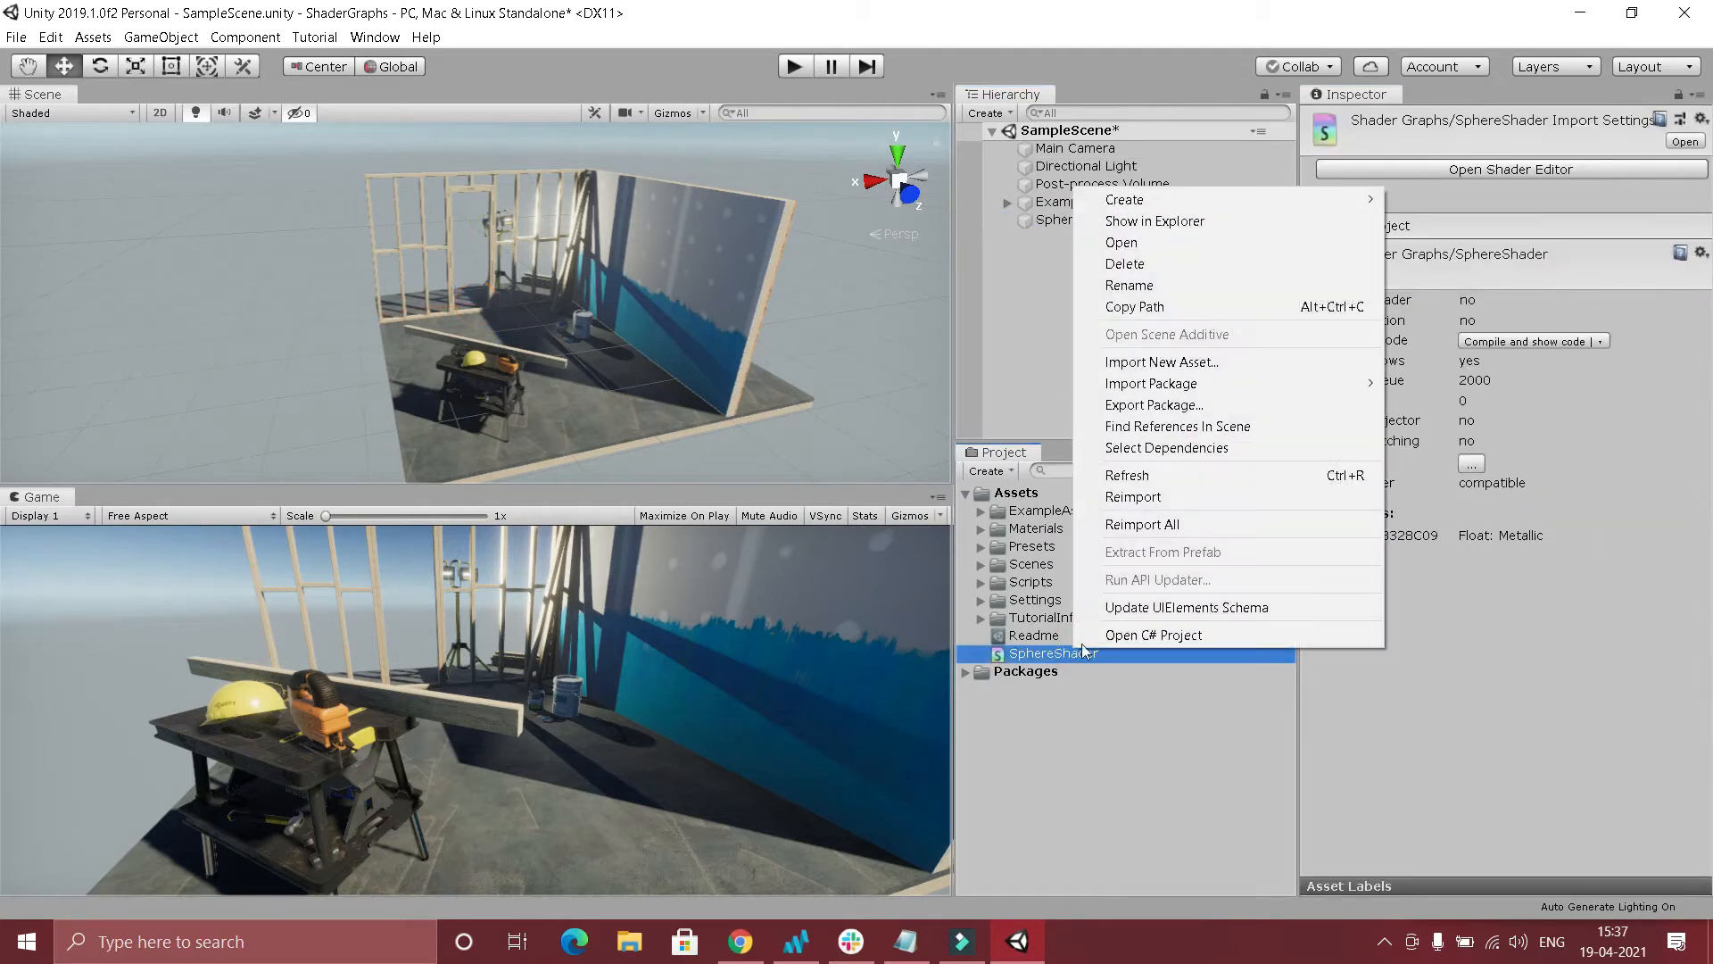
mouse_move(1180, 209)
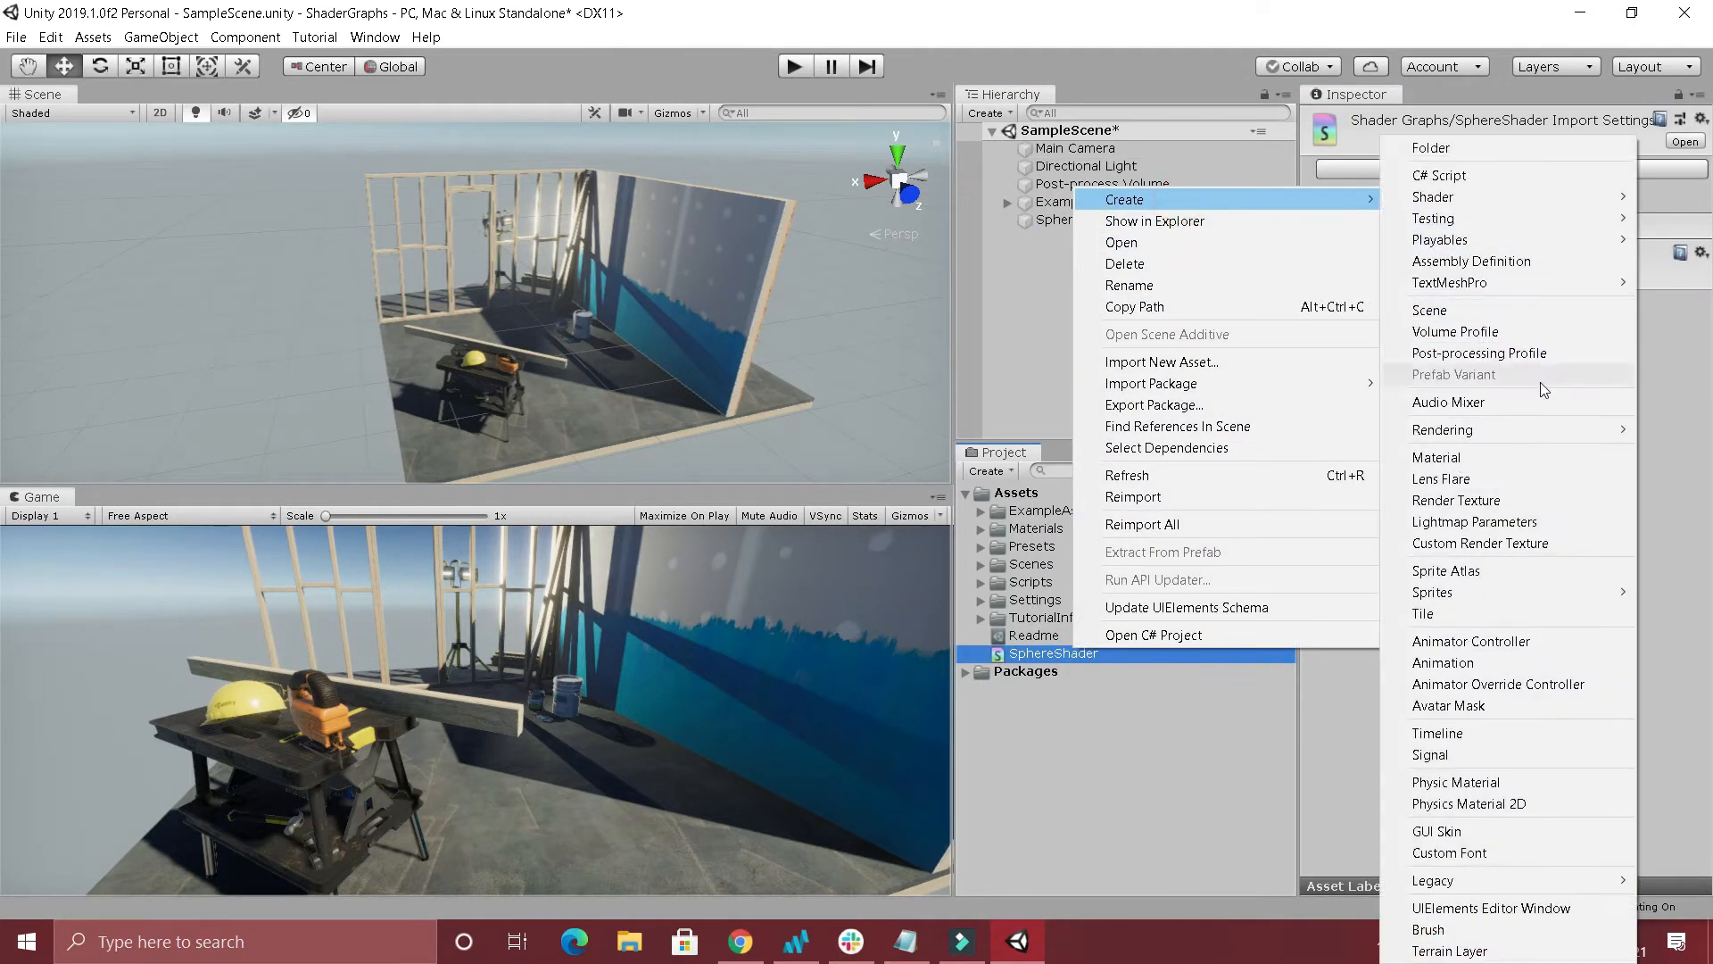
click(1480, 458)
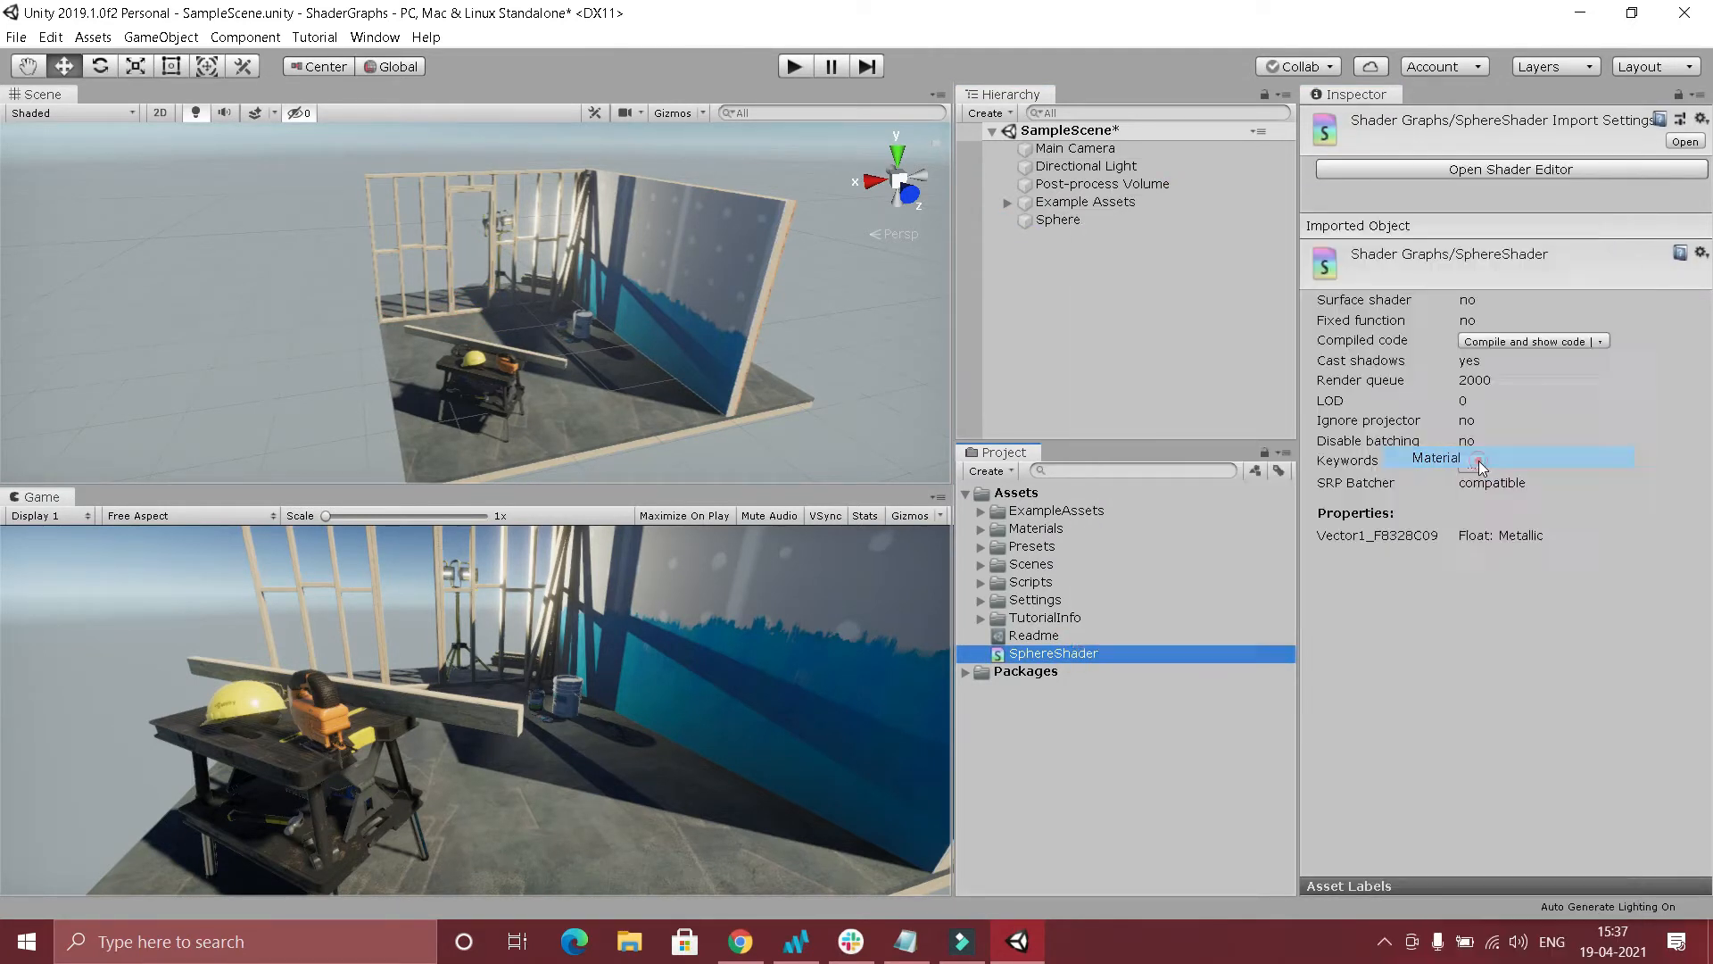
key(Return)
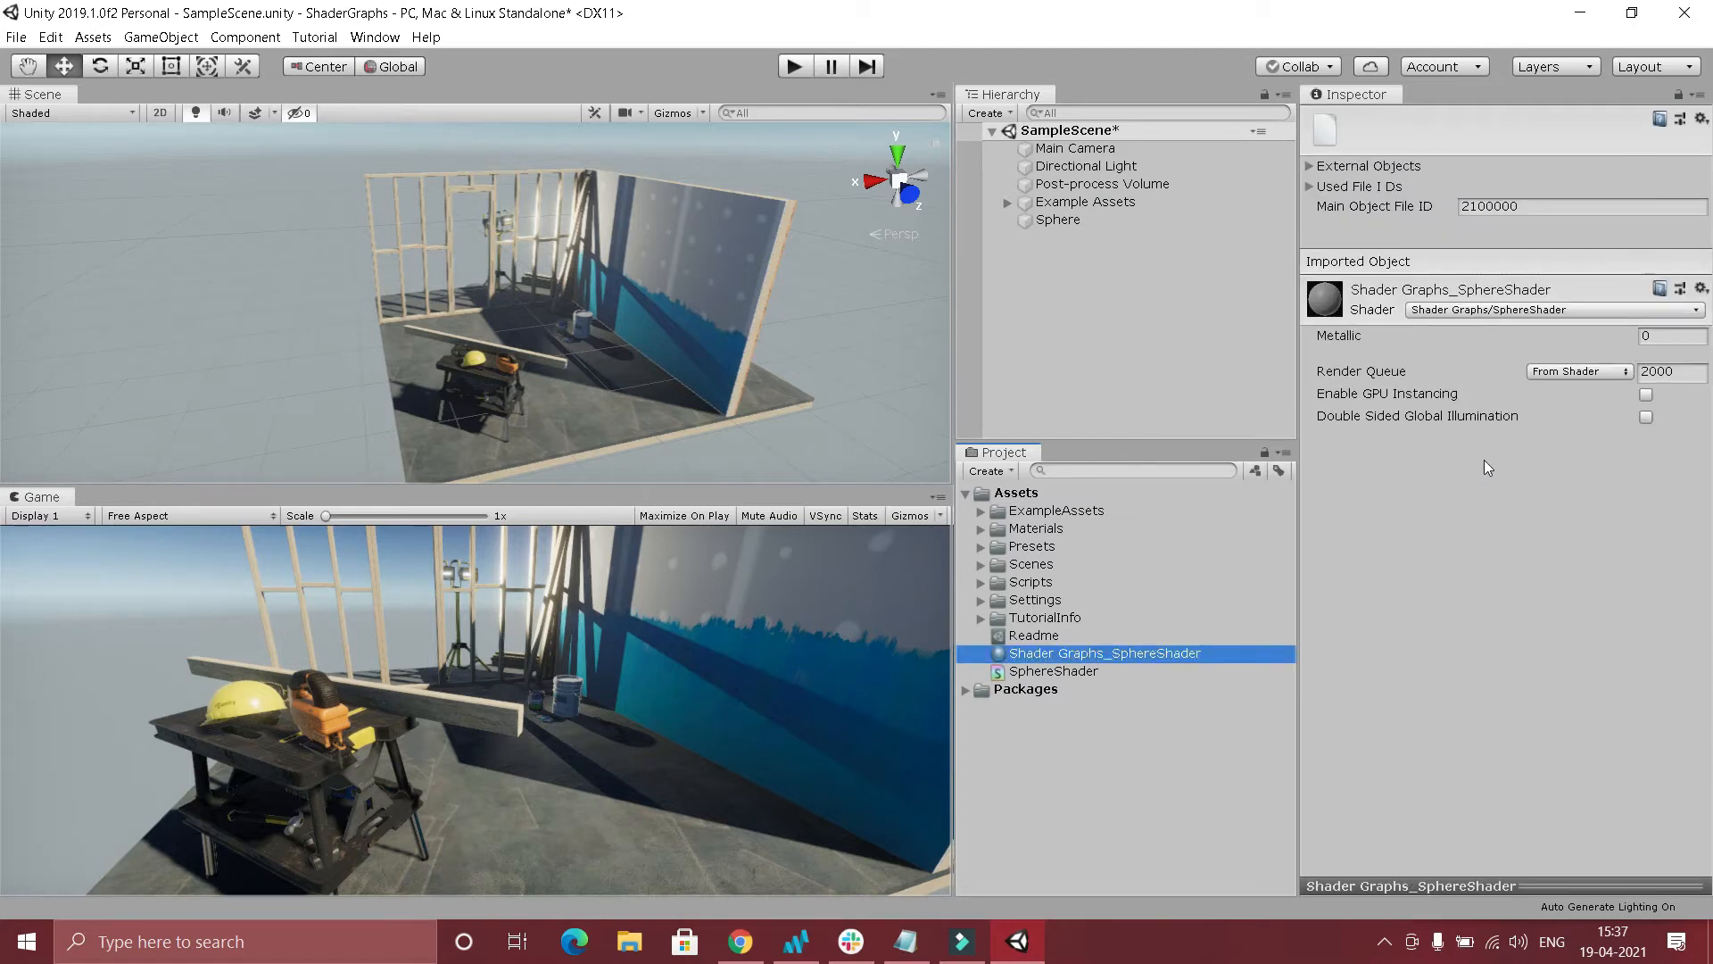
Assign the Shader Graphs_SphereShader material to the sphere and expand its material properties.
click(1058, 222)
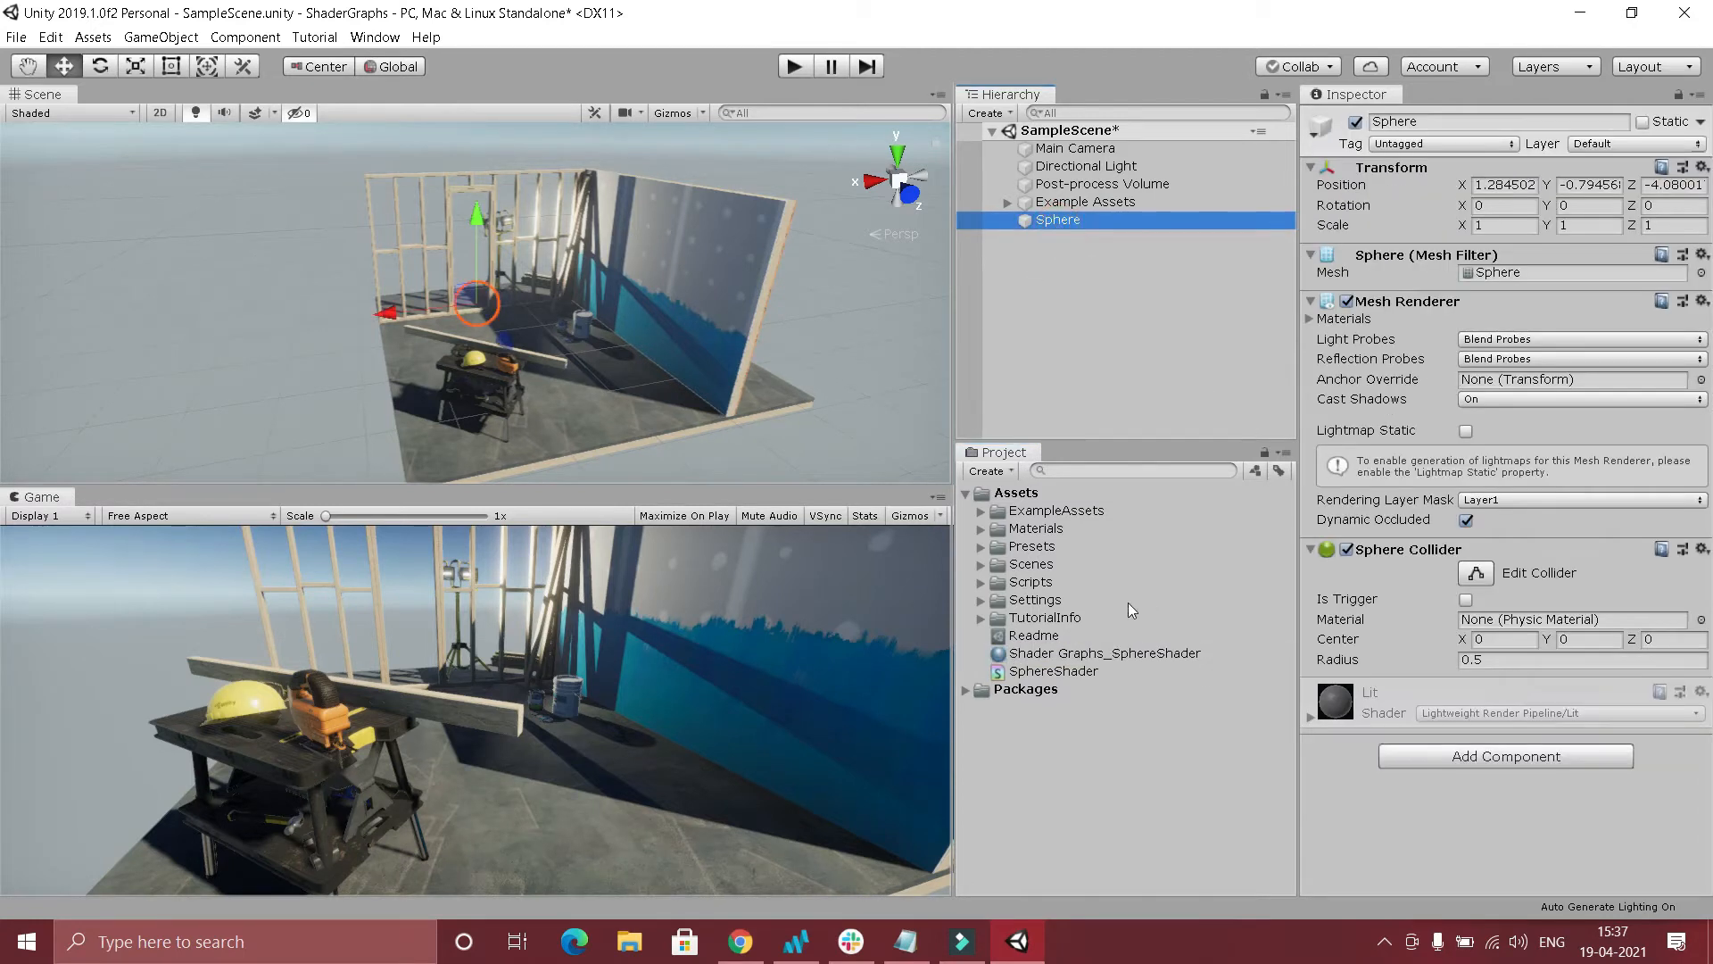
drag(1071, 653, 1483, 805)
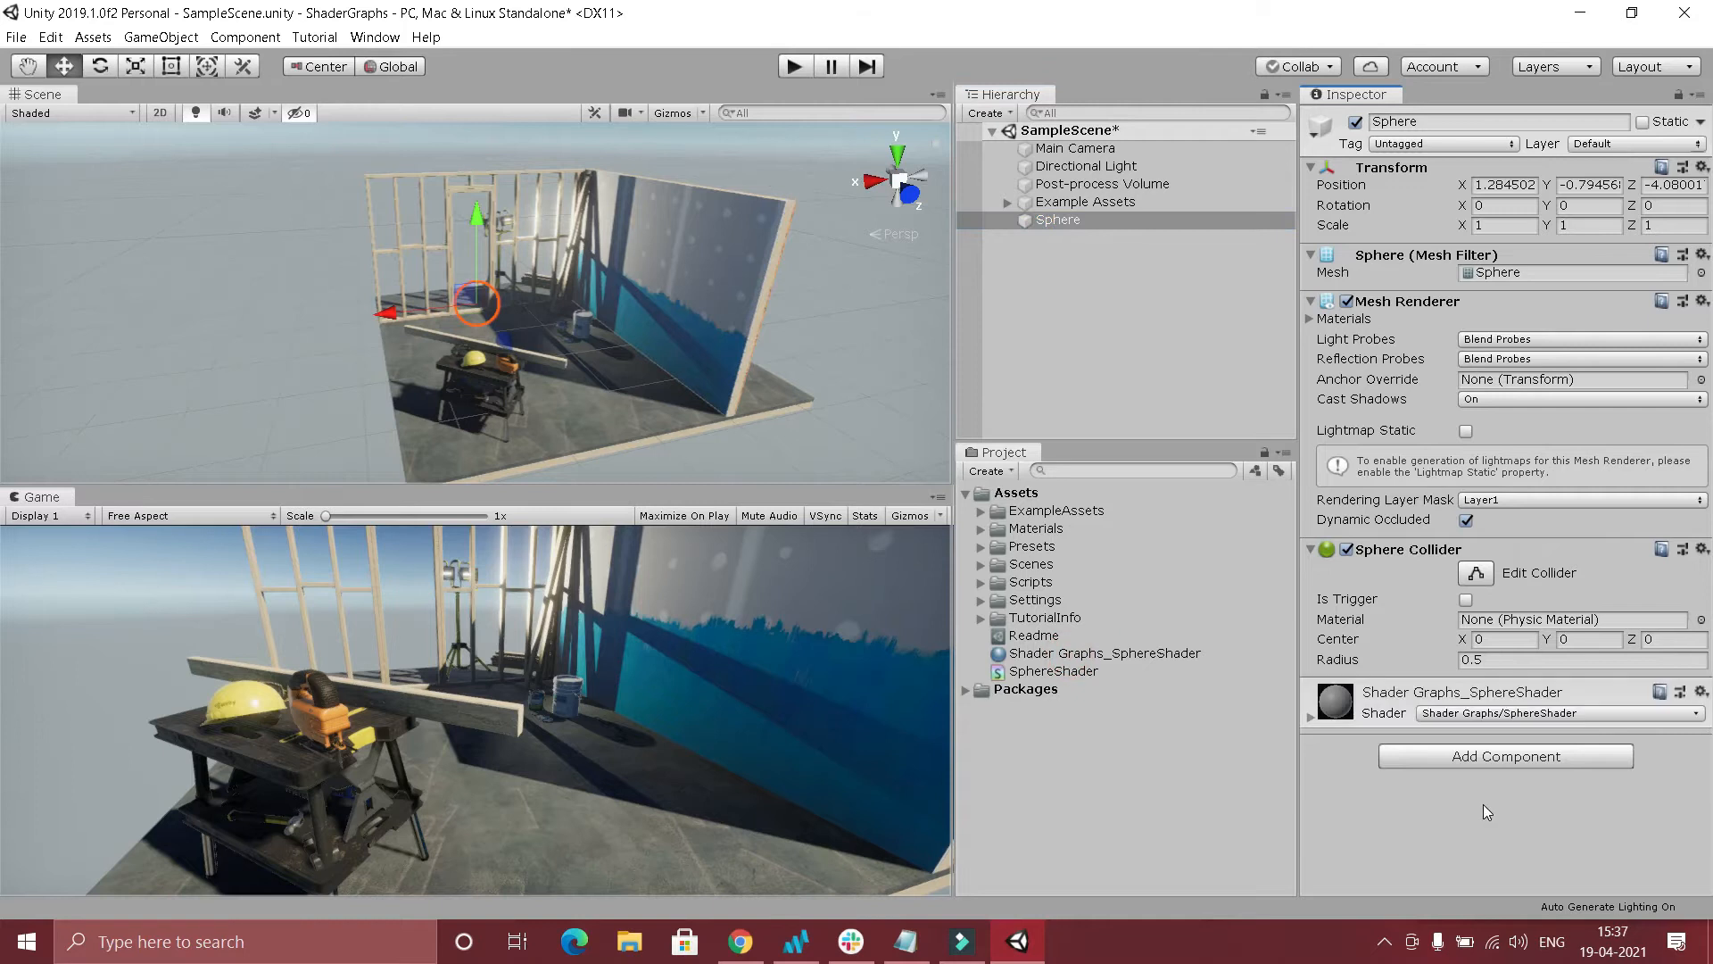
click(1309, 719)
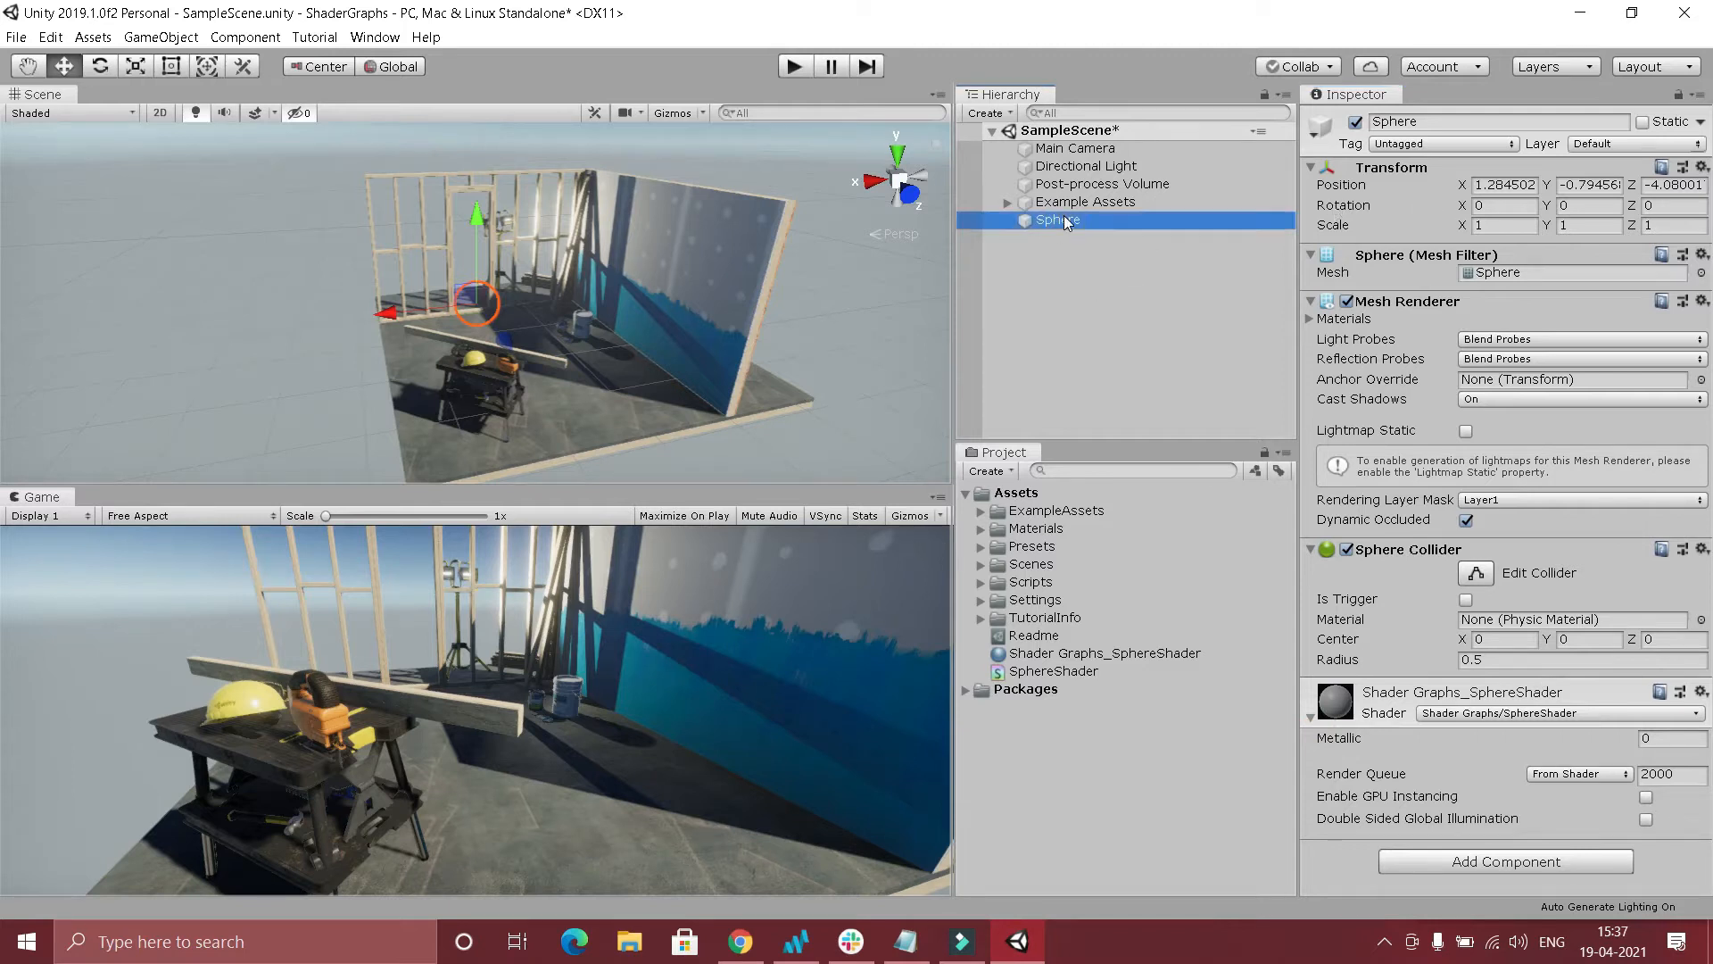
Set the sphere's position to 0 on the X, Y and Z axes.
click(1517, 184)
text(0)
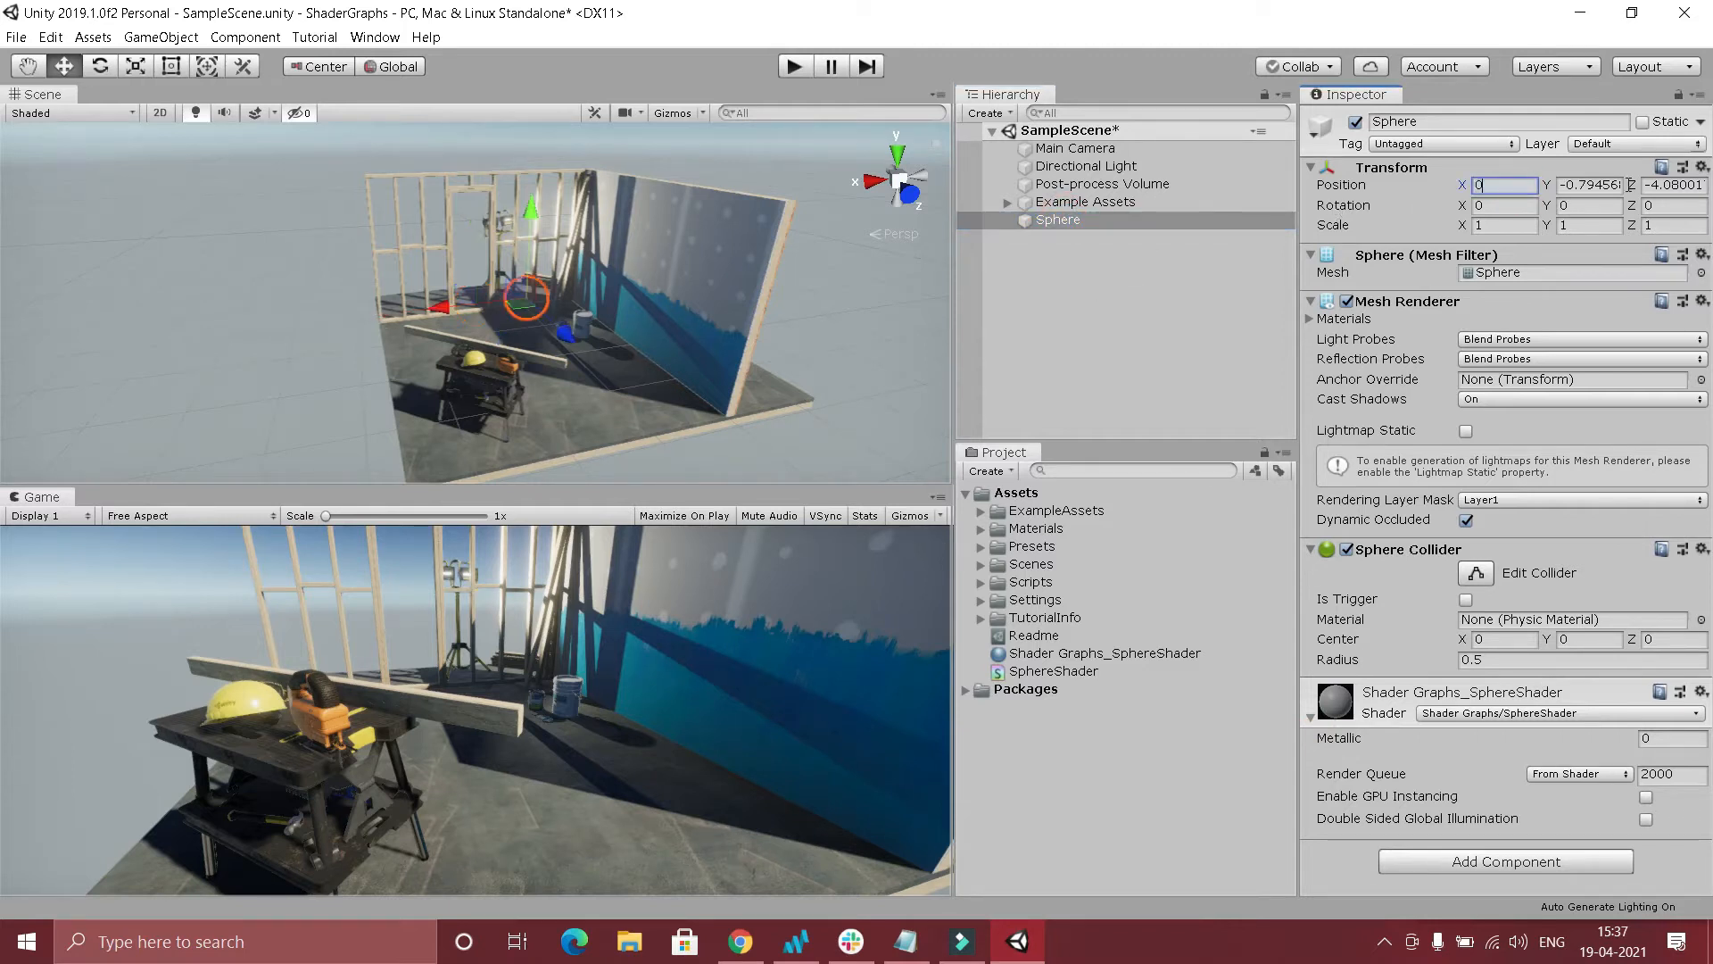
click(1586, 184)
text(0)
click(1669, 185)
text(0)
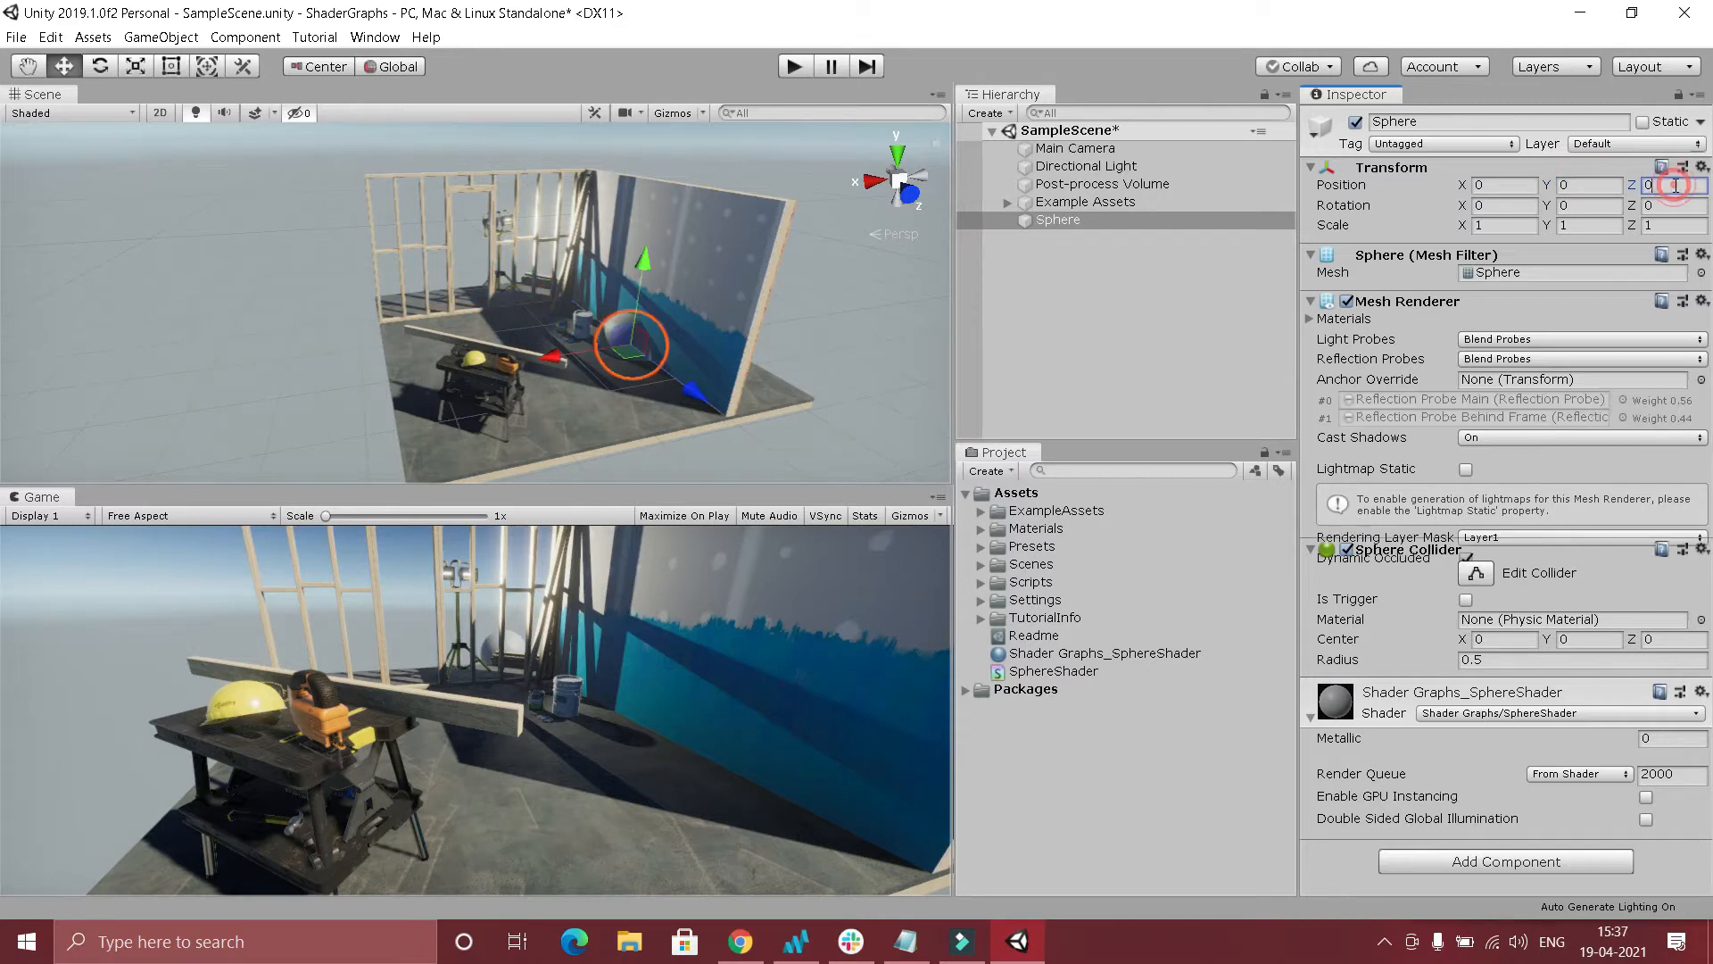
Move the sphere onto the floor in front of the painted wall, at about X 1.04, Y 0.43, Z 1.25.
drag(546, 362, 505, 376)
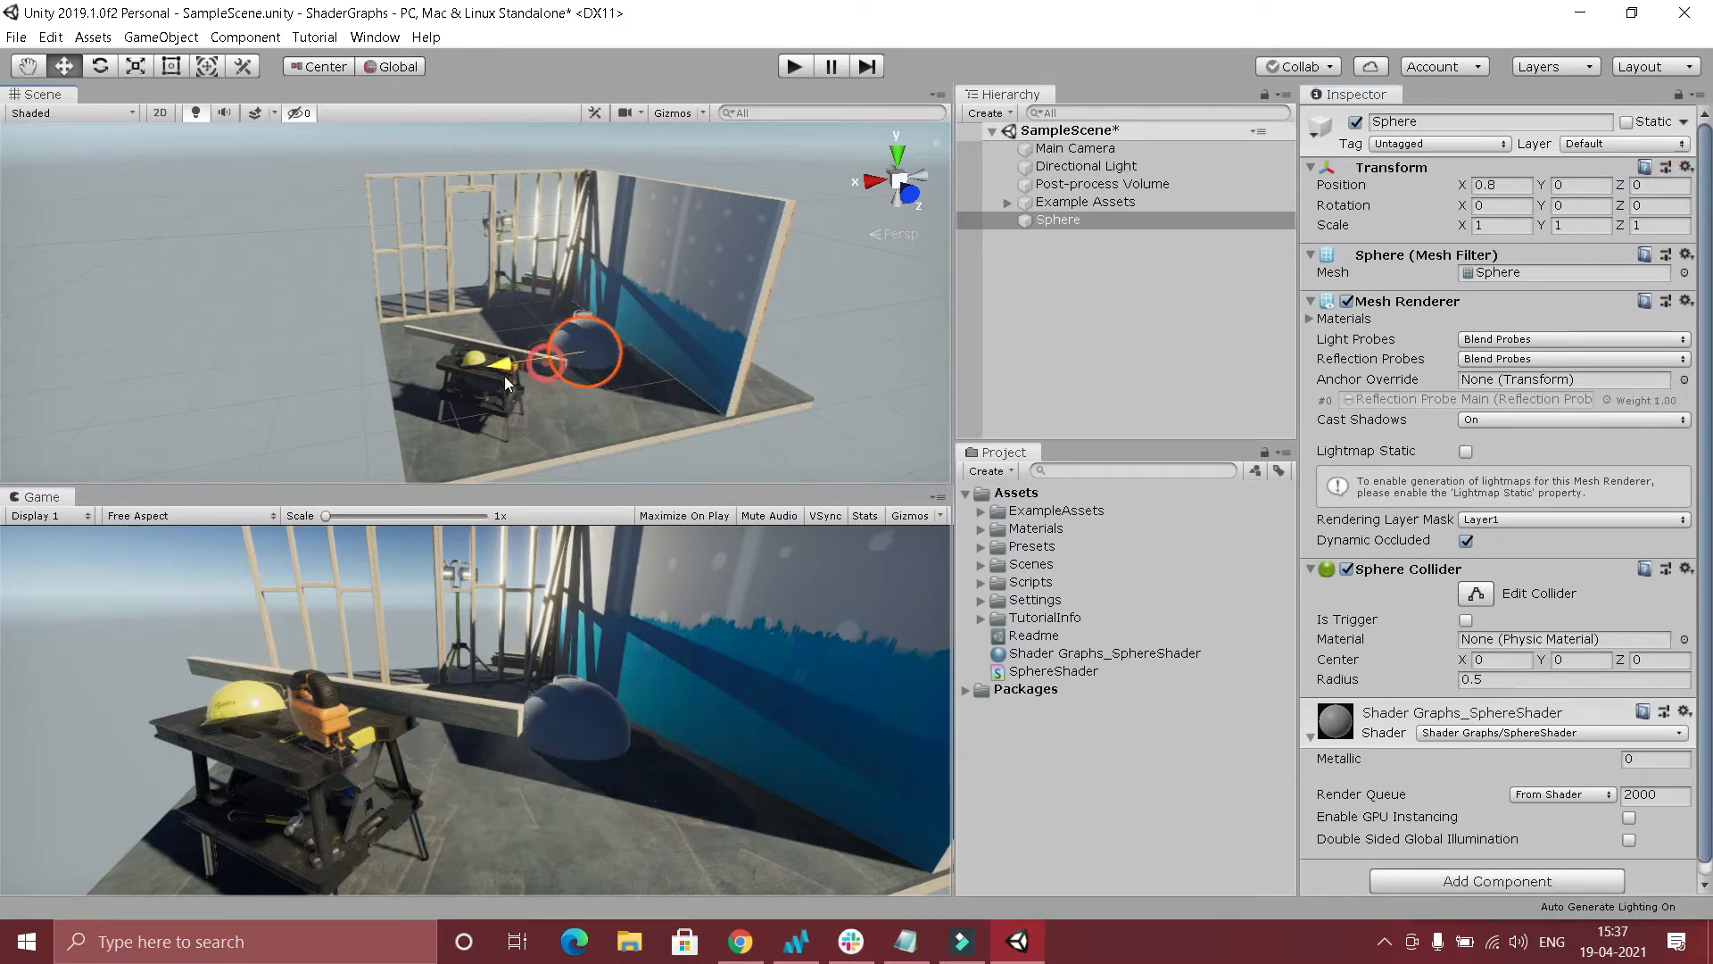
drag(635, 401, 689, 463)
drag(651, 336, 652, 304)
drag(566, 385, 549, 387)
alt+drag(742, 286, 647, 343)
Try a different Metallic value on the sphere's material and undo the change.
mouse_move(1608, 752)
mouse_down()
mouse_move(1554, 762)
mouse_move(1709, 759)
mouse_move(79, 740)
mouse_move(1659, 748)
mouse_move(1580, 746)
mouse_move(1593, 731)
mouse_up()
key(ctrl+z)
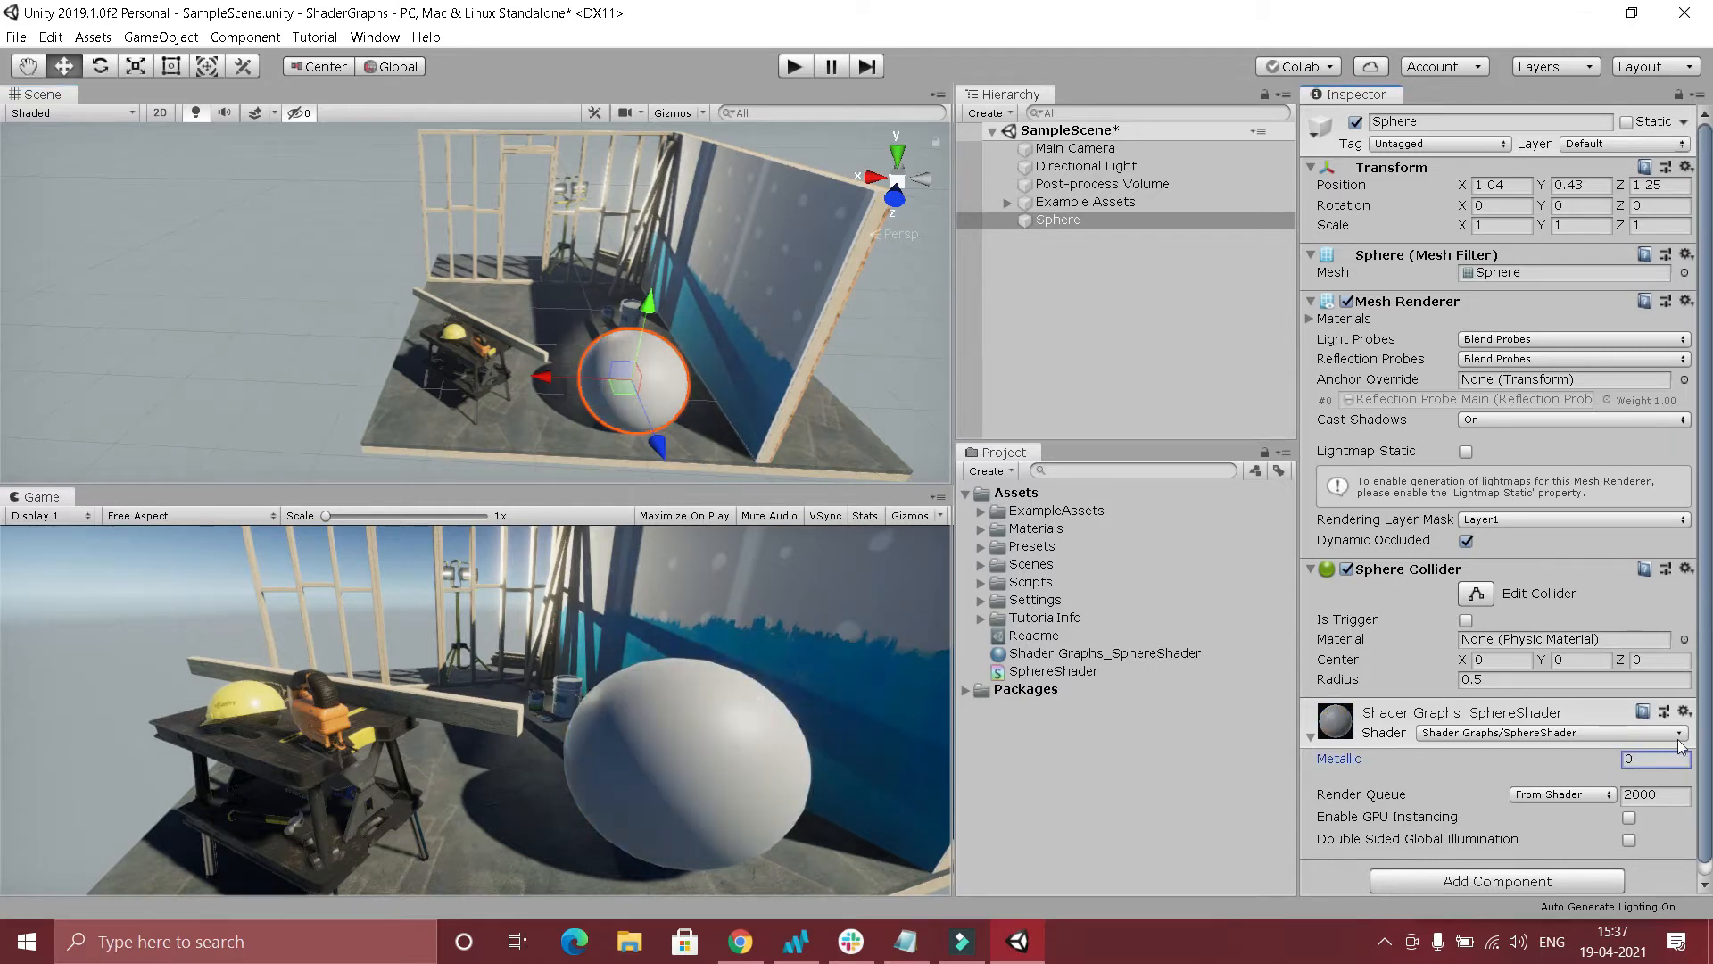
Reopen SphereShader in the shader editor and nudge the Metallic property node slightly upward.
click(1079, 672)
click(1499, 169)
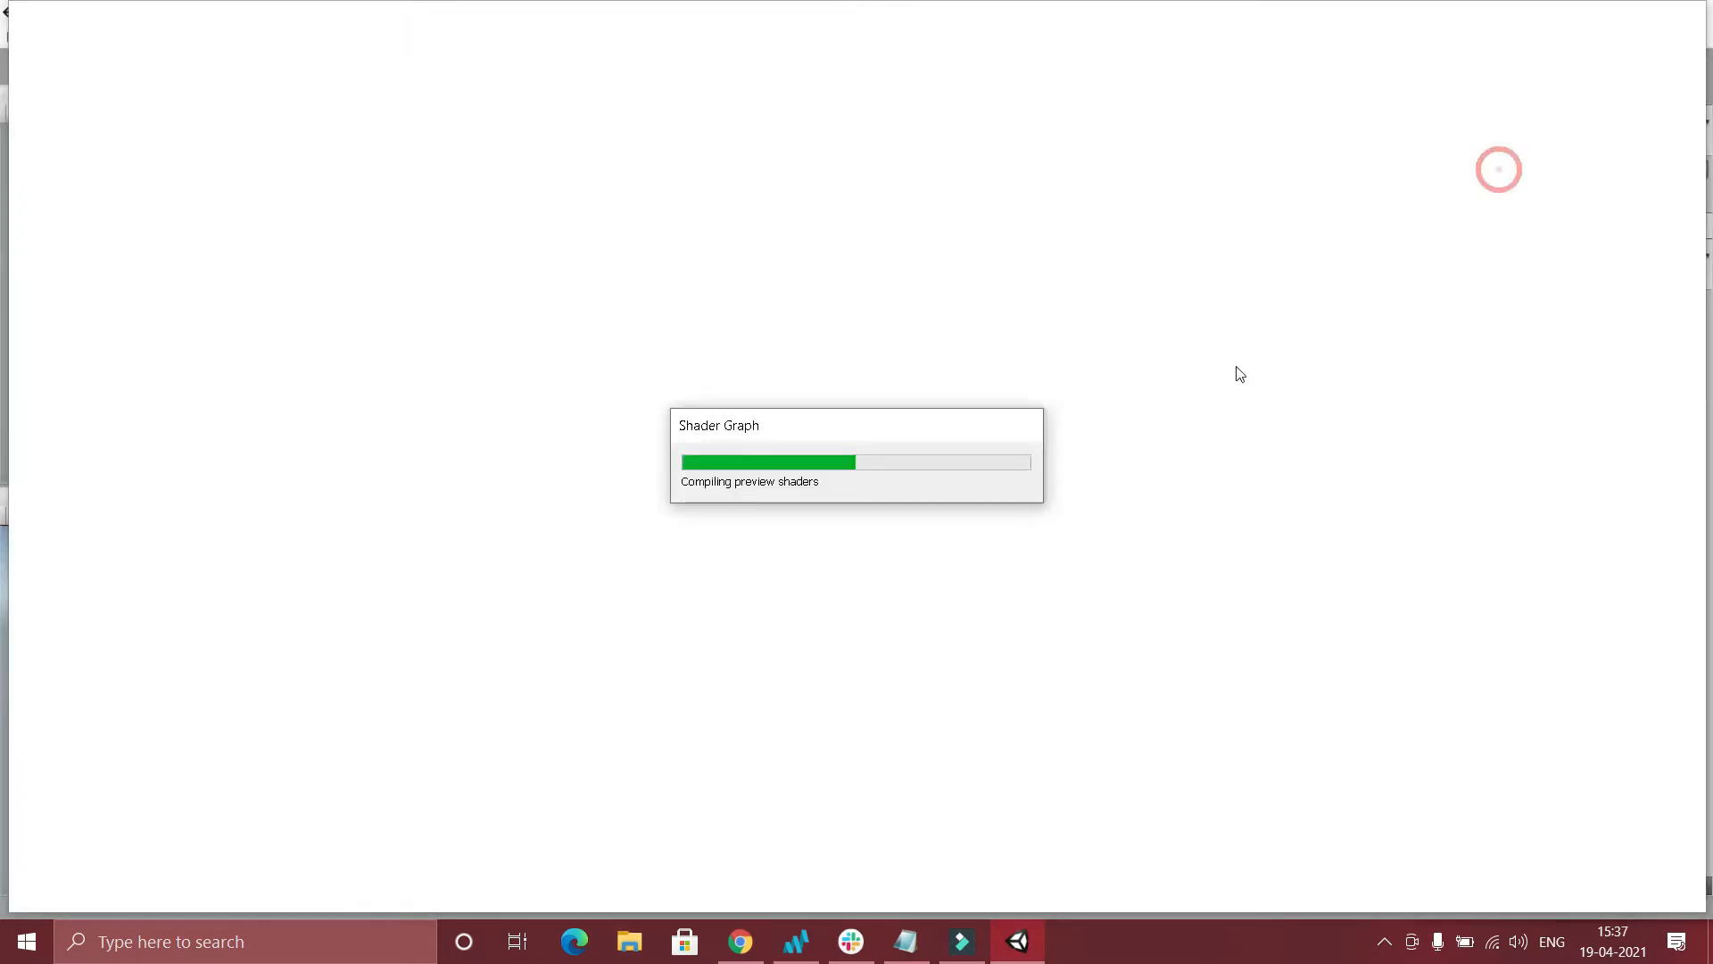
click(727, 518)
drag(732, 510, 723, 494)
Add a Texture2D property to SphereShader with PlasticRidges_Albedo as its default texture.
click(230, 76)
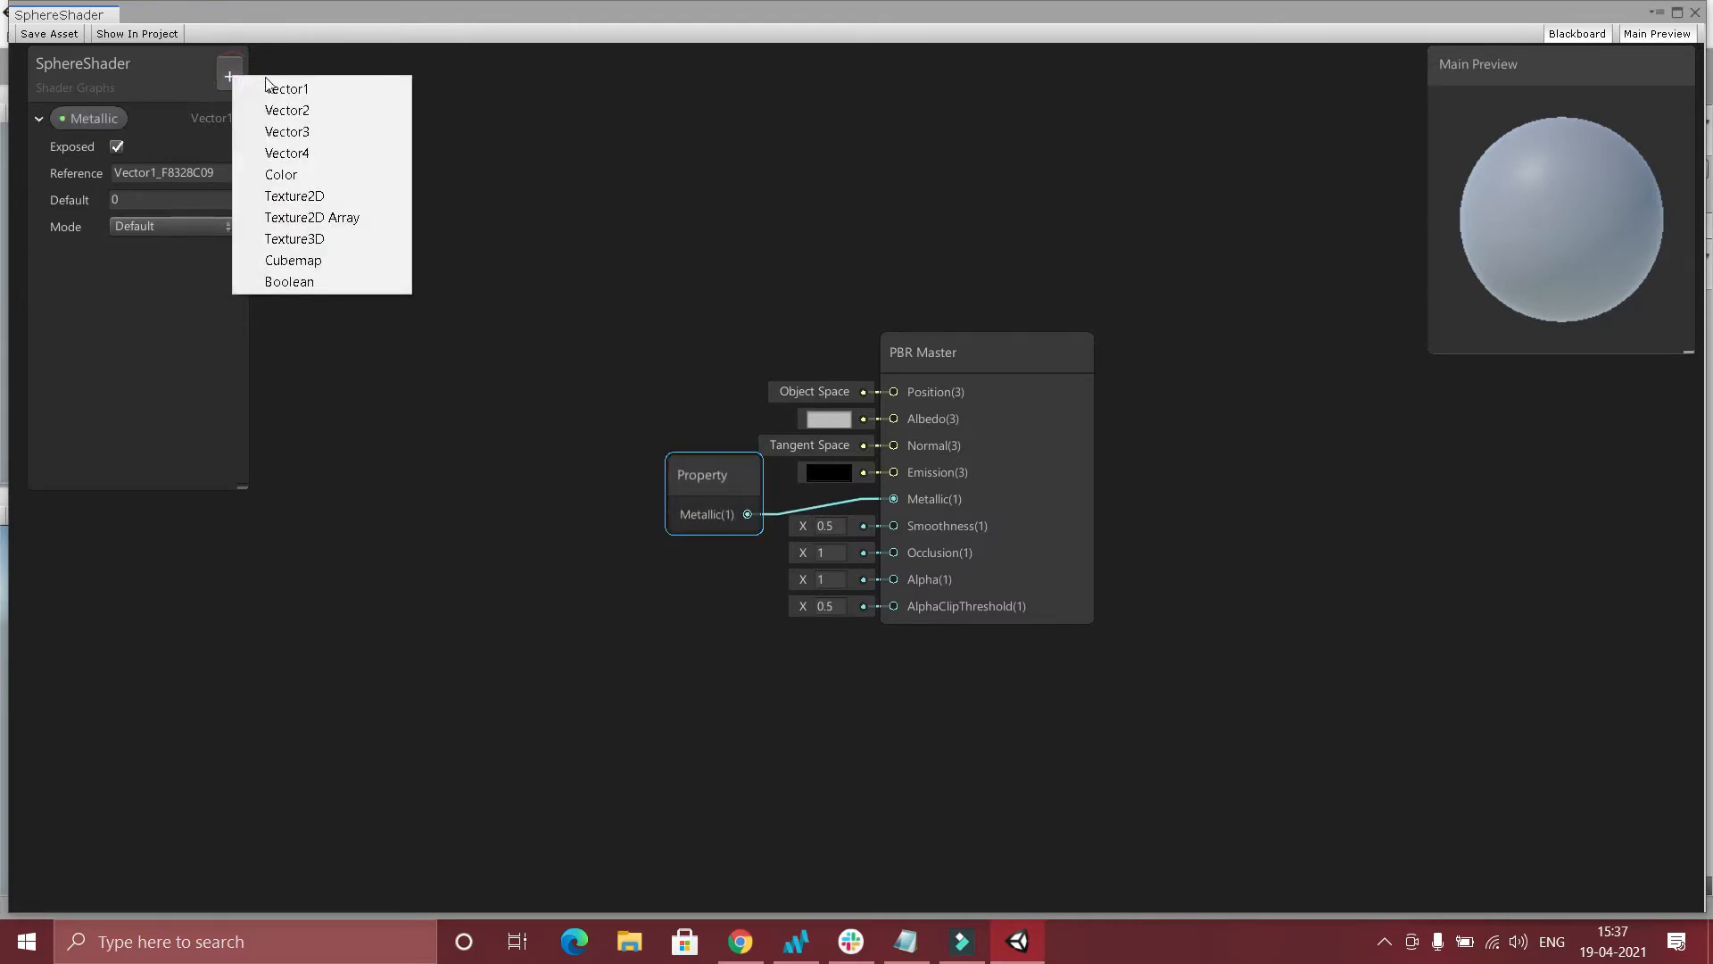
click(297, 196)
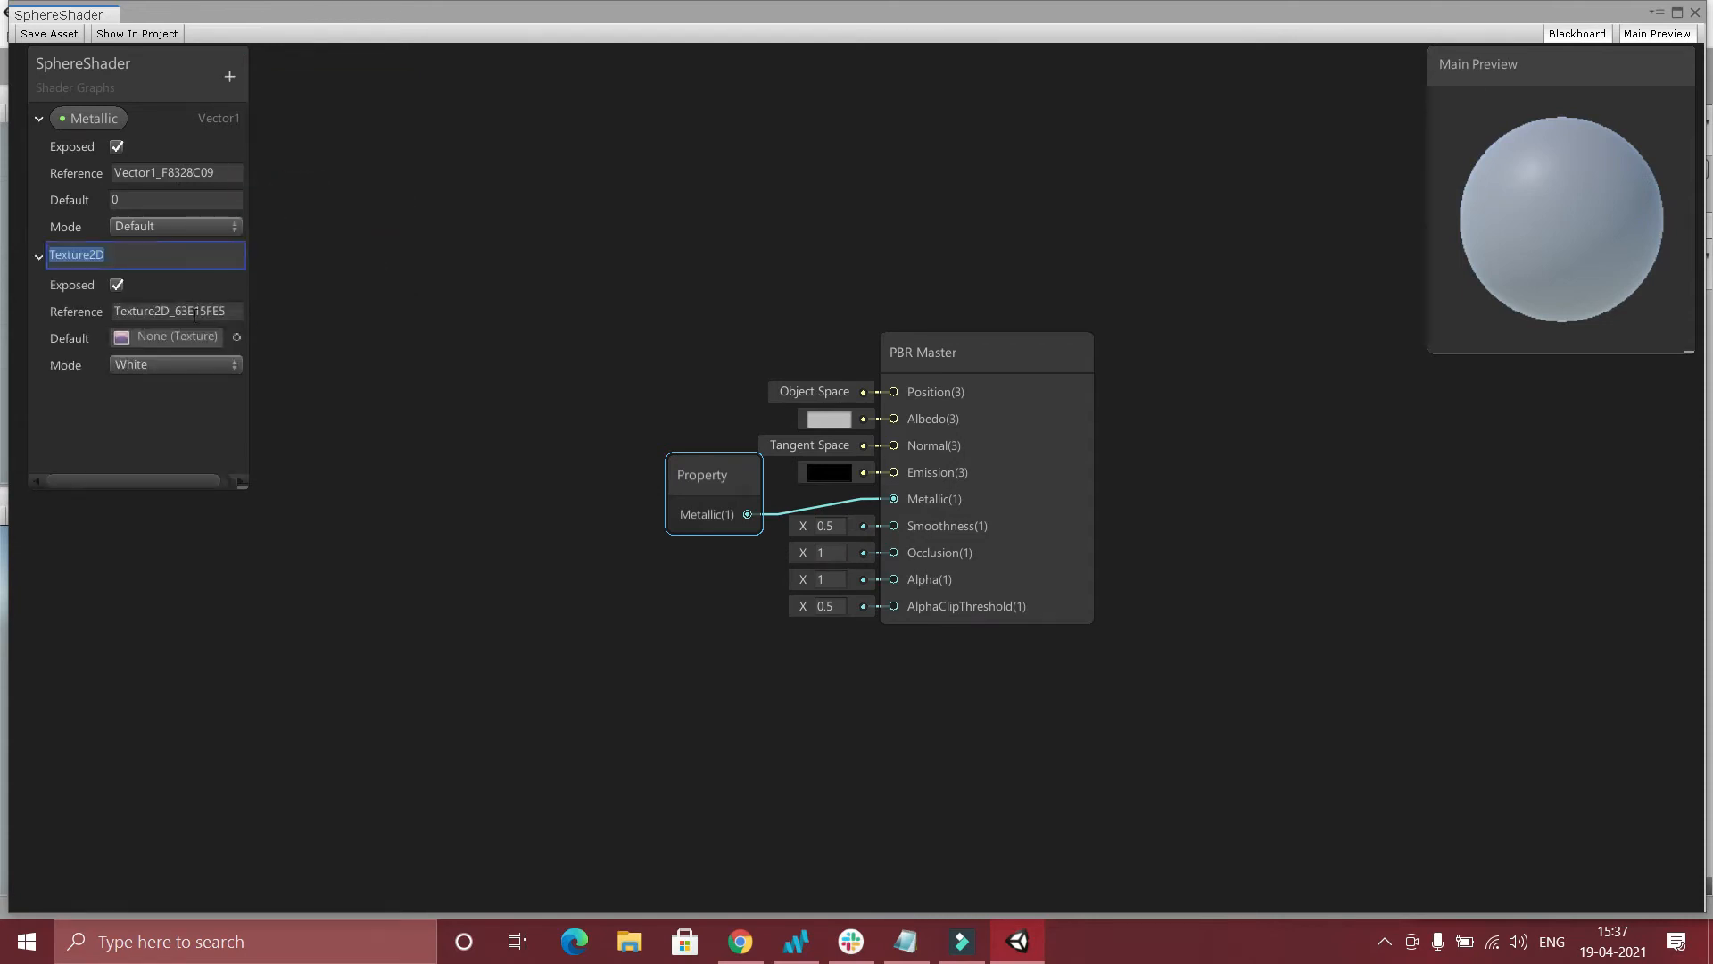
click(236, 337)
scroll(1429, 462, down, 8)
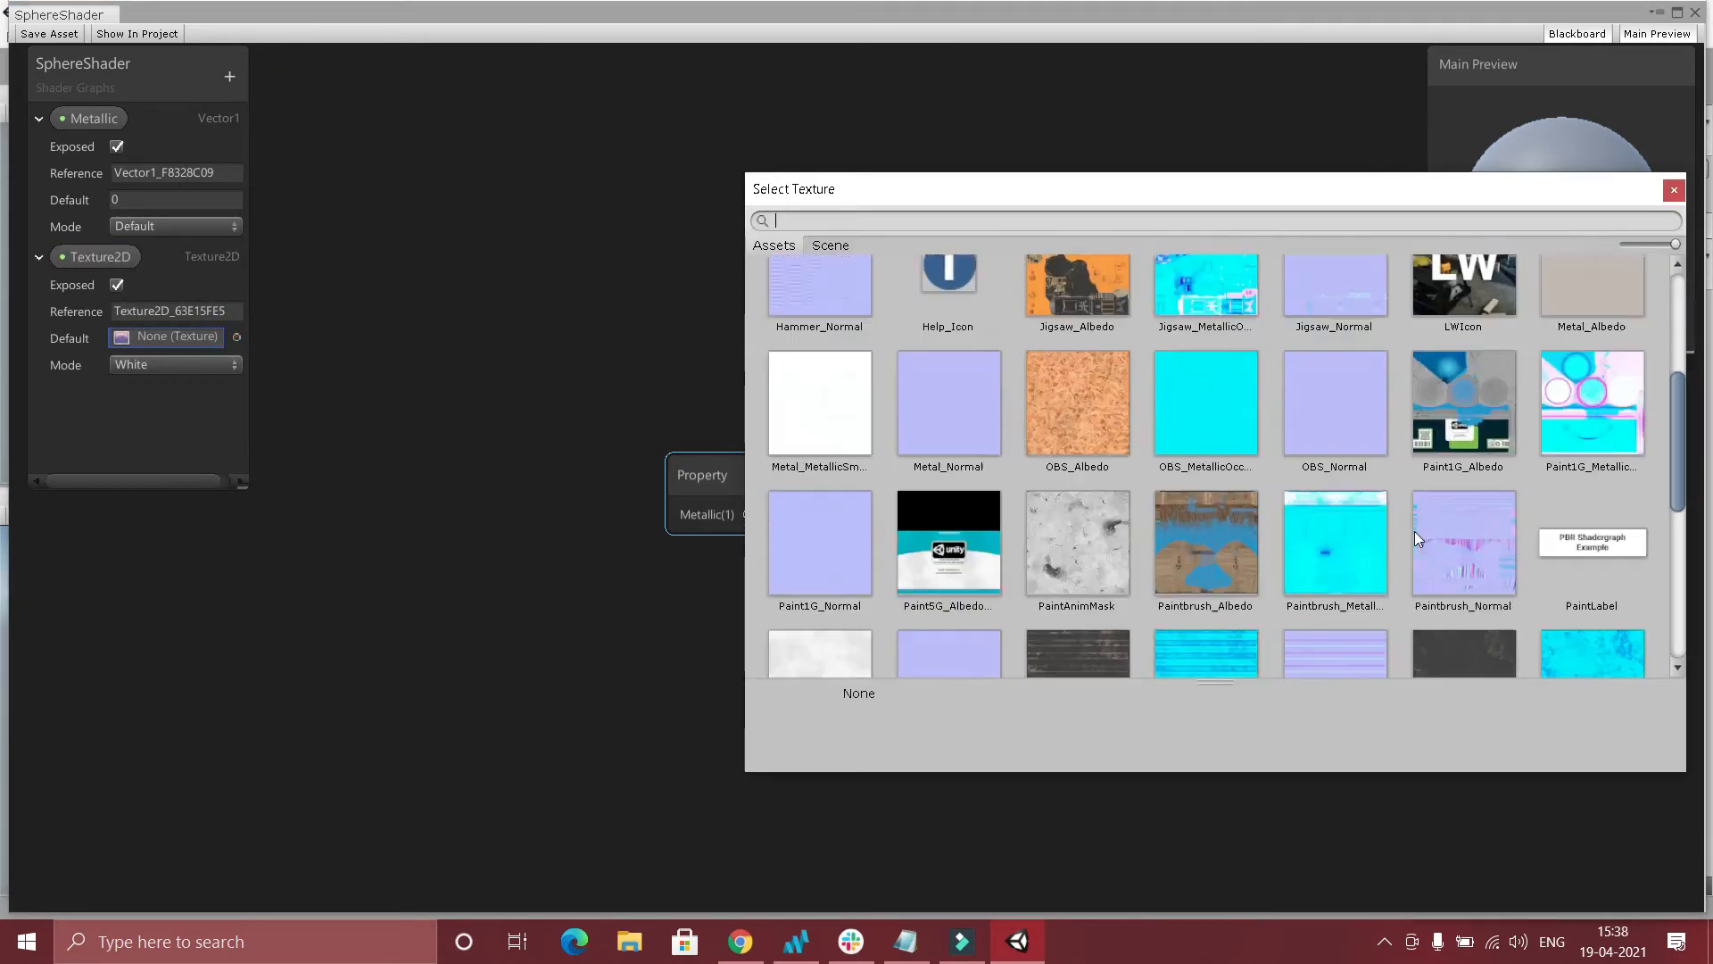
scroll(1392, 539, down, 4)
scroll(1388, 539, up, 4)
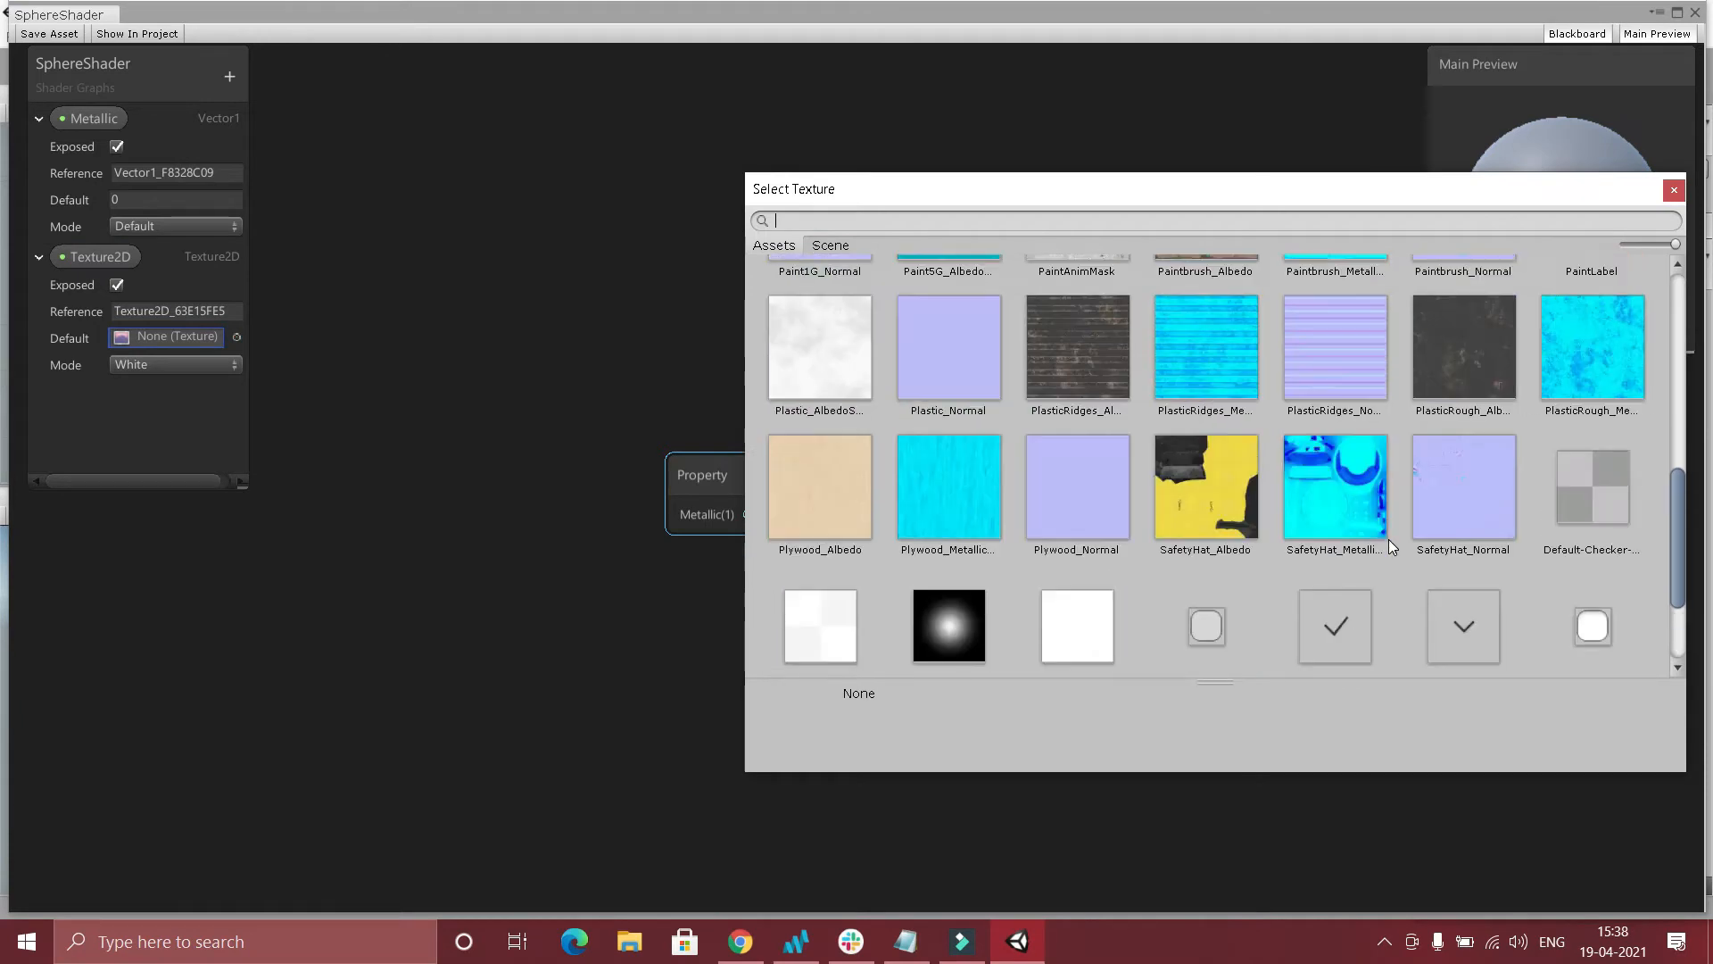
double_click(1066, 415)
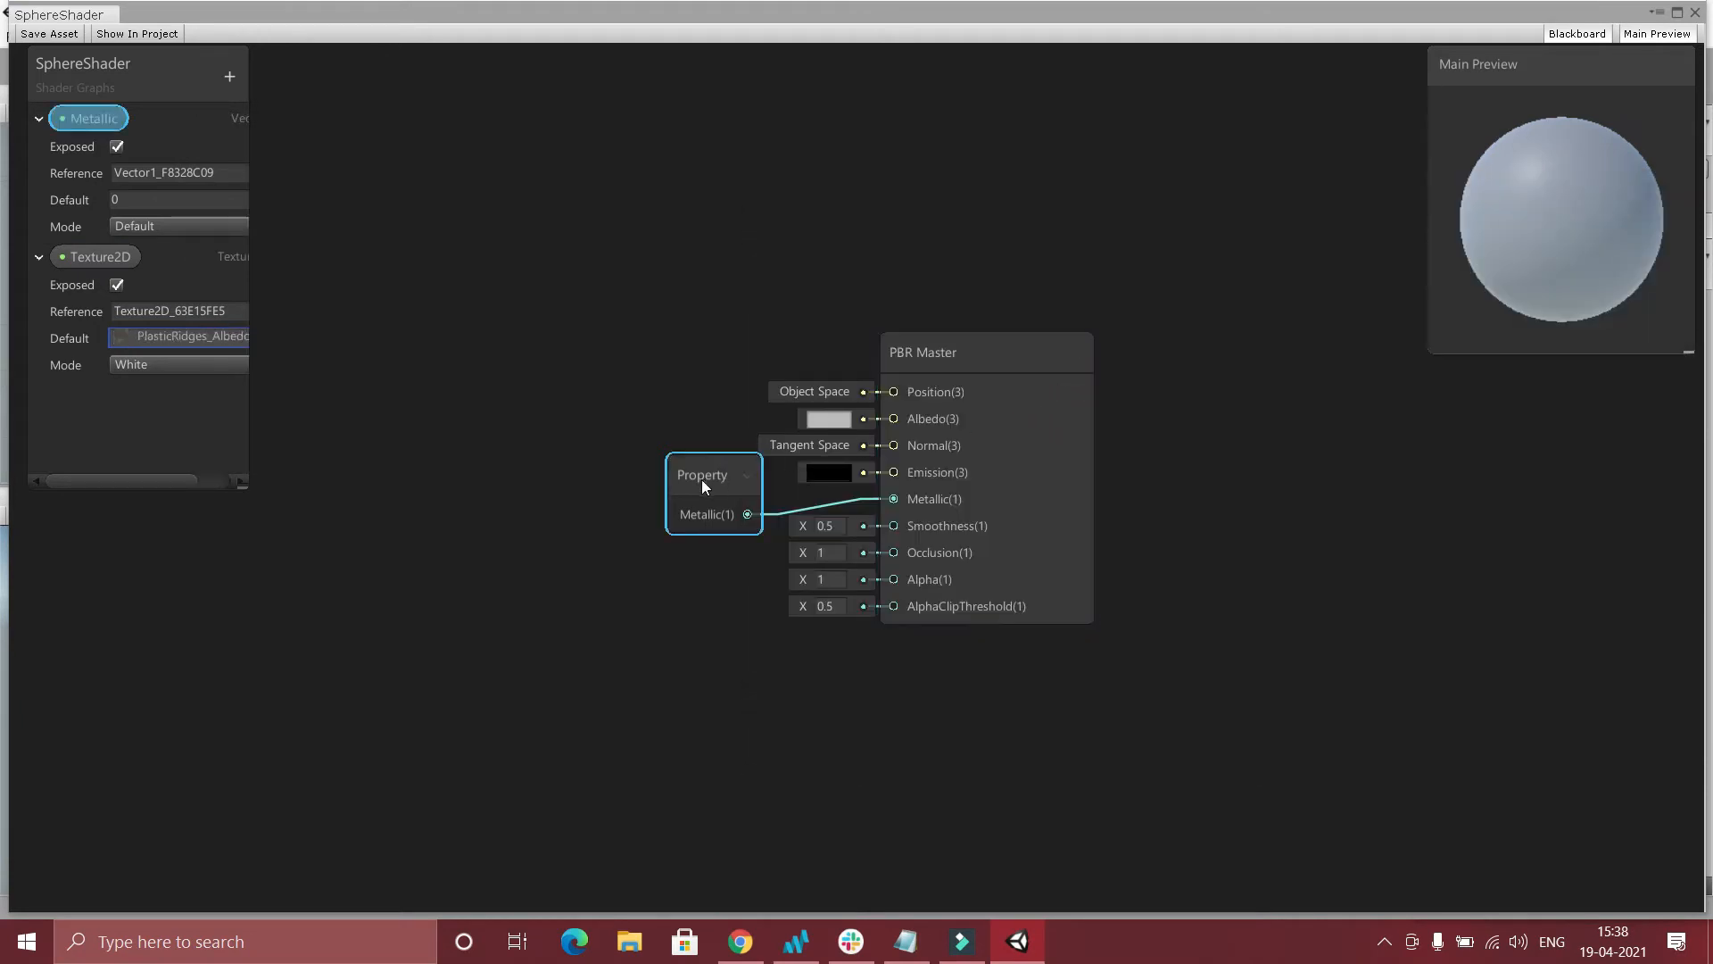
Place the Texture2D property on the graph and create a Sample Texture 2D node.
drag(57, 256, 379, 291)
right_click(631, 230)
click(680, 249)
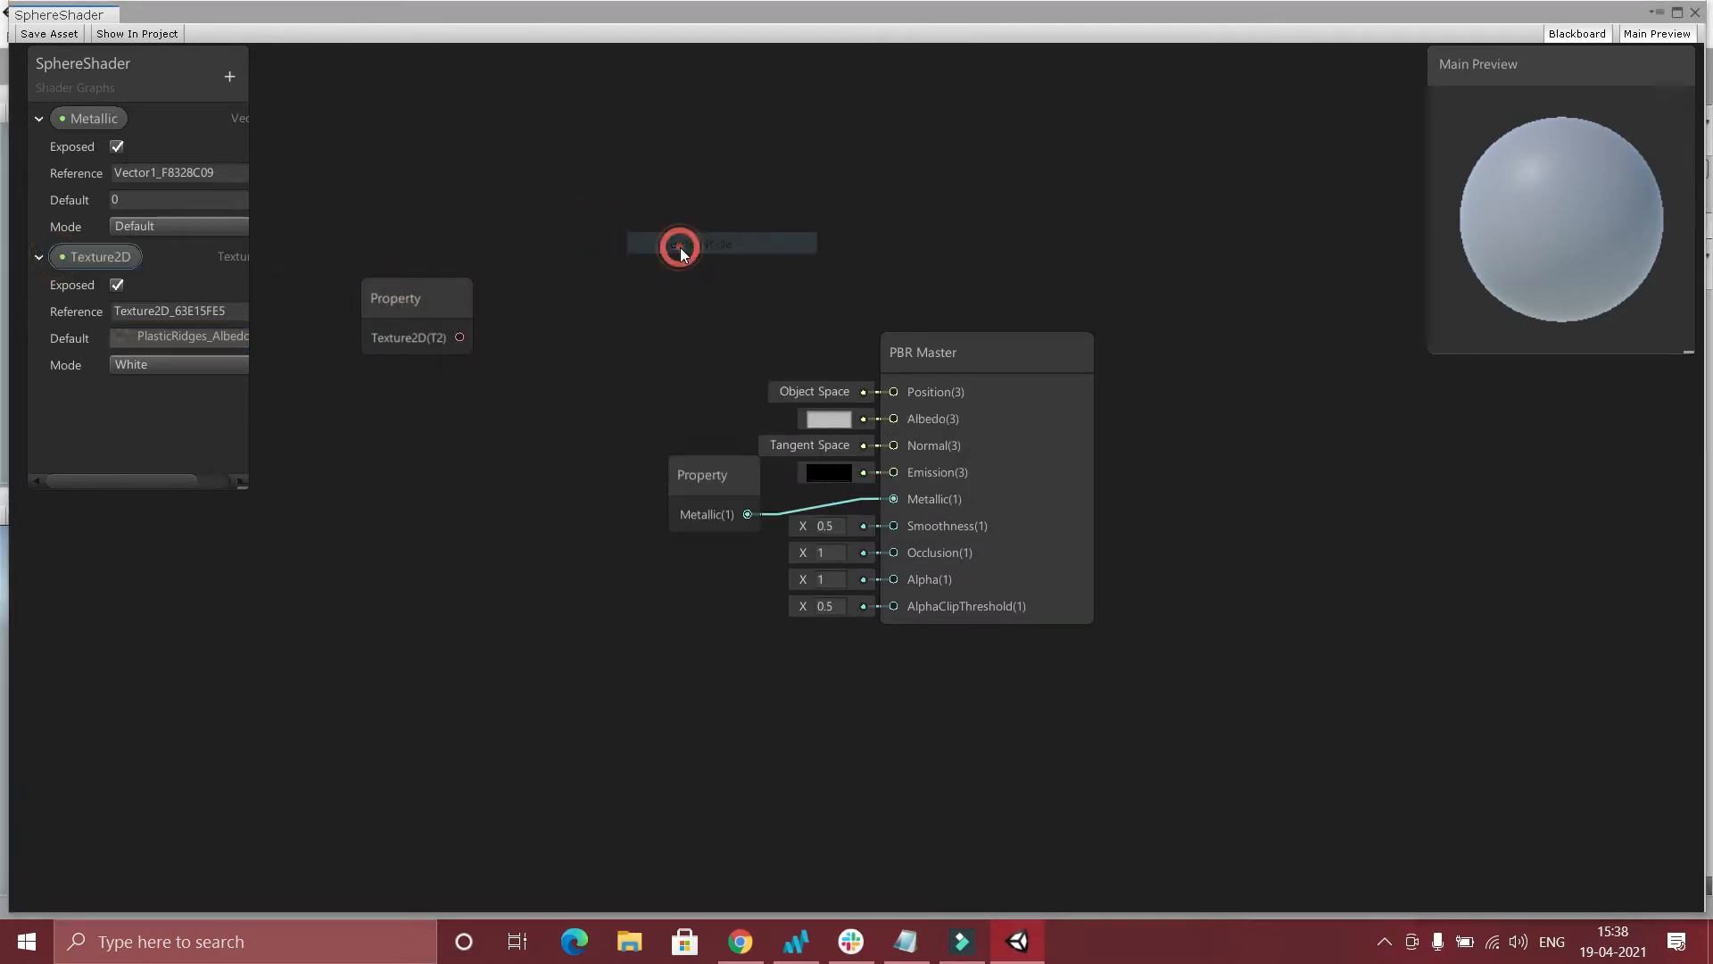
text(sam t)
key(Return)
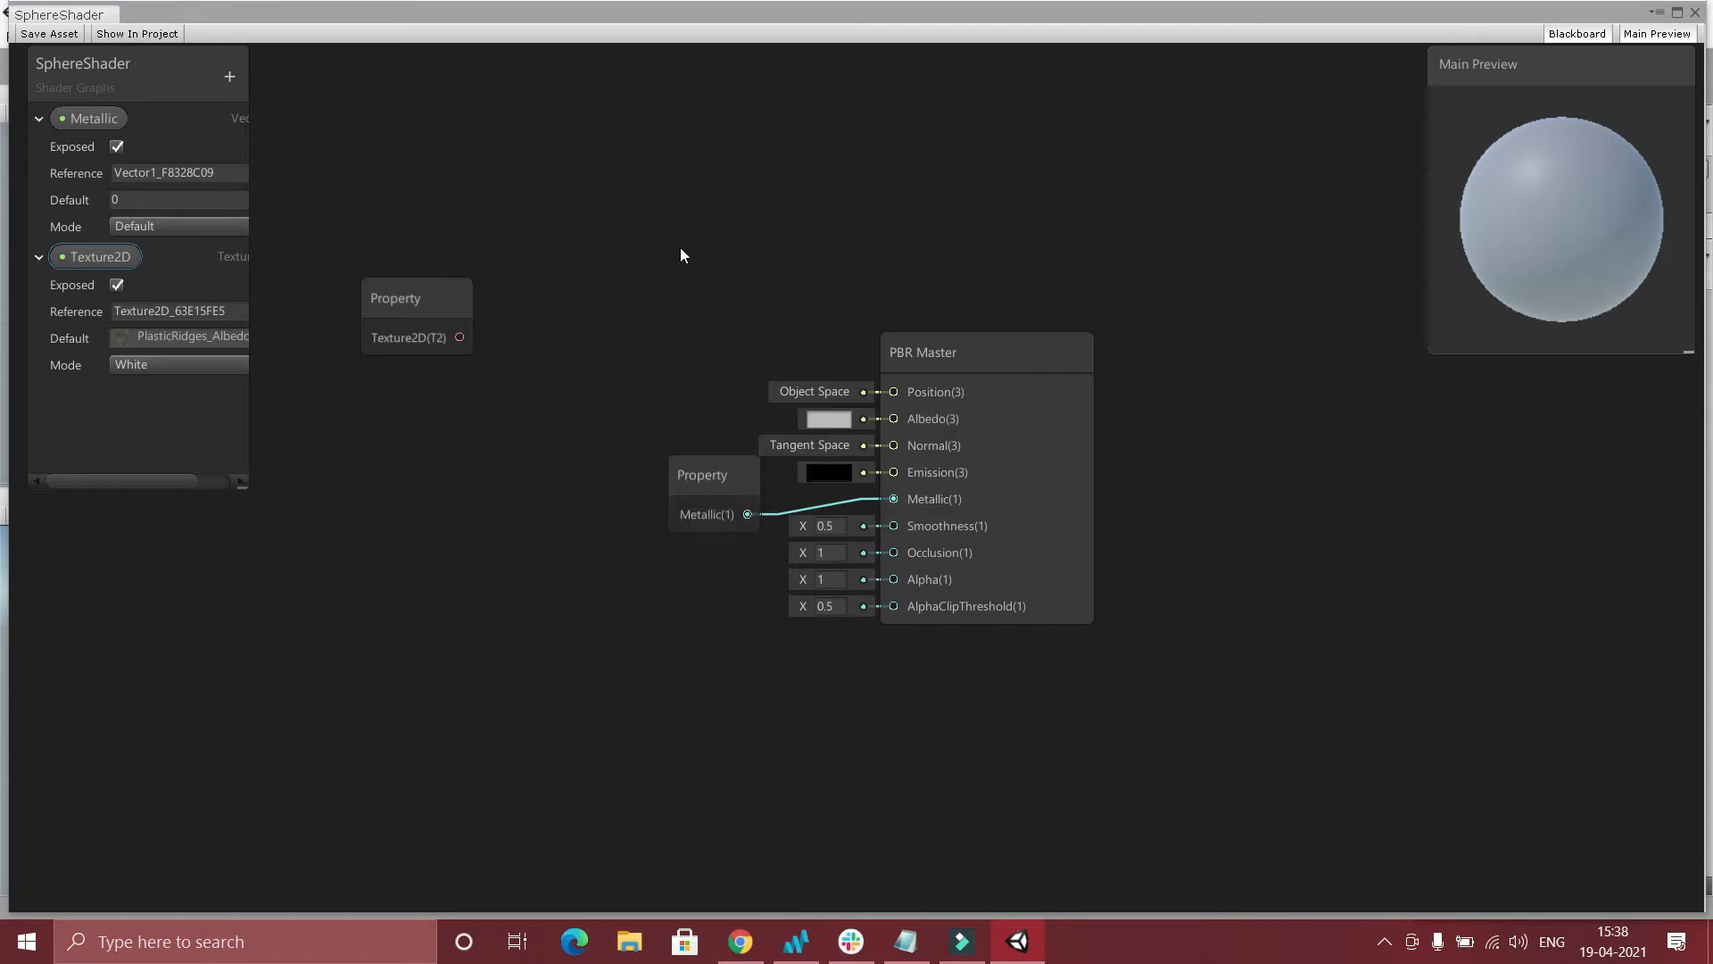
Rearrange the nodes with Sample Texture 2D between the Texture2D property and PBR Master, and the Metallic property below PBR Master.
drag(973, 368, 1257, 373)
drag(705, 302, 464, 292)
drag(714, 496, 1088, 711)
drag(536, 268, 826, 226)
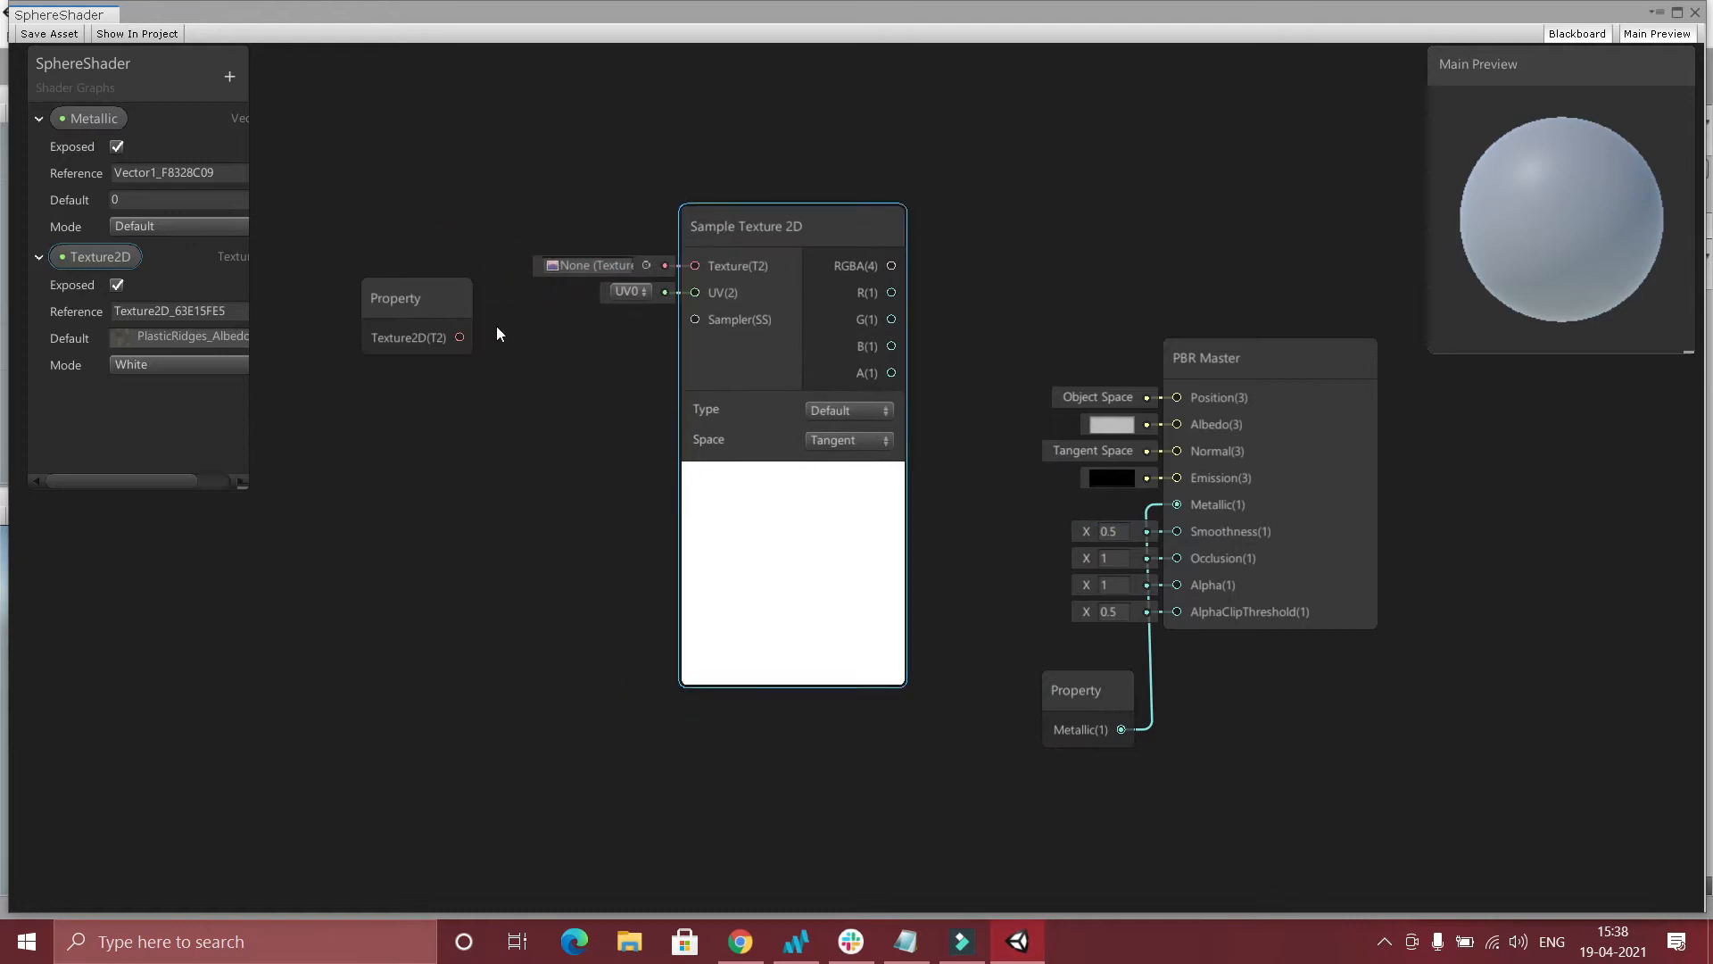
Connect the Texture2D property through Sample Texture 2D's RGBA output to PBR Master's Albedo, then save and close the graph.
click(458, 339)
drag(460, 338, 695, 265)
drag(892, 266, 1163, 426)
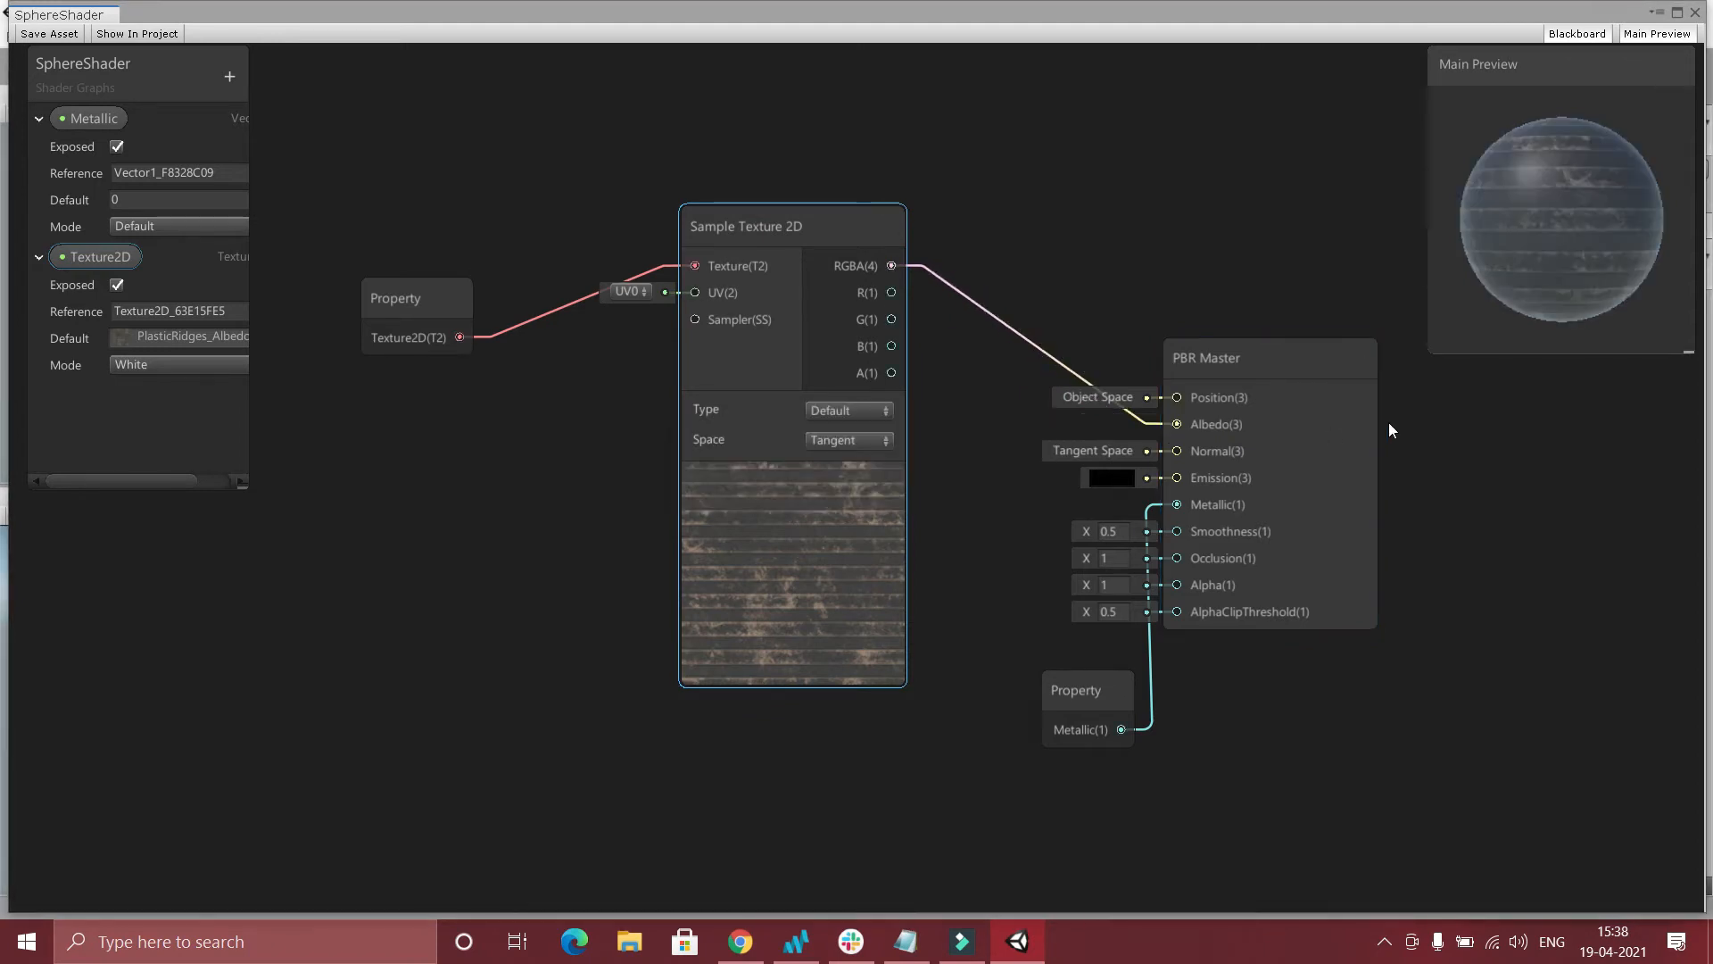
click(50, 34)
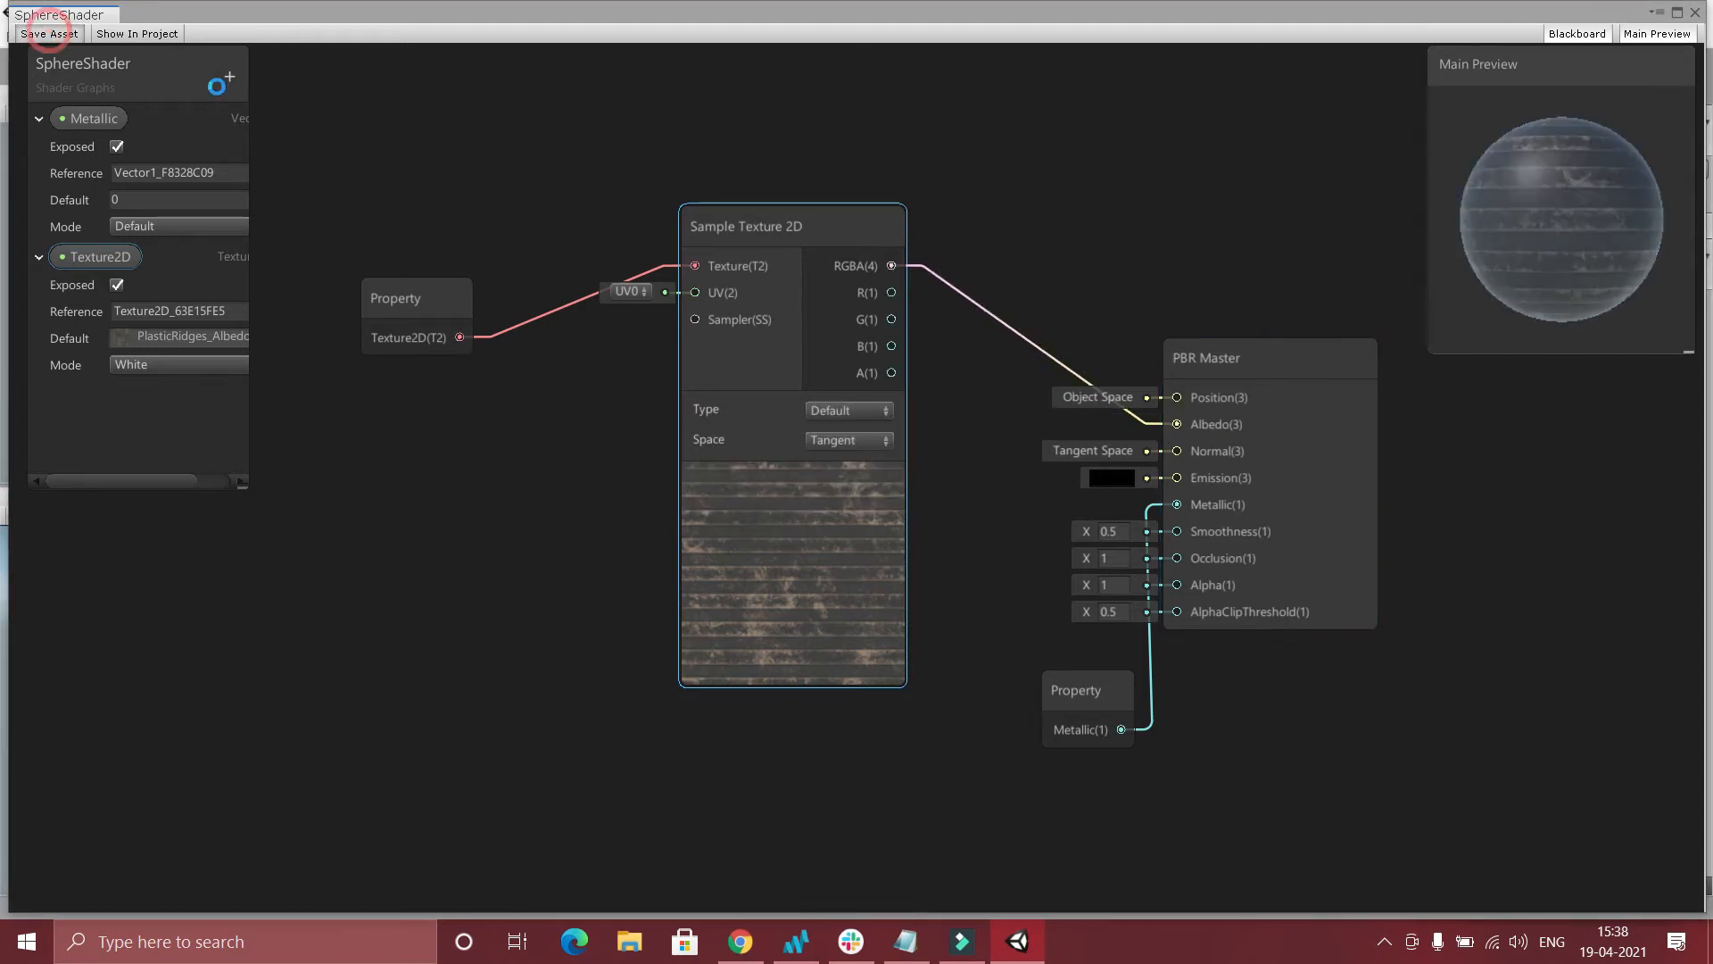
click(1695, 12)
Assign PlasticRidges_Albedo to the Texture2D slot of the sphere's material.
click(1058, 219)
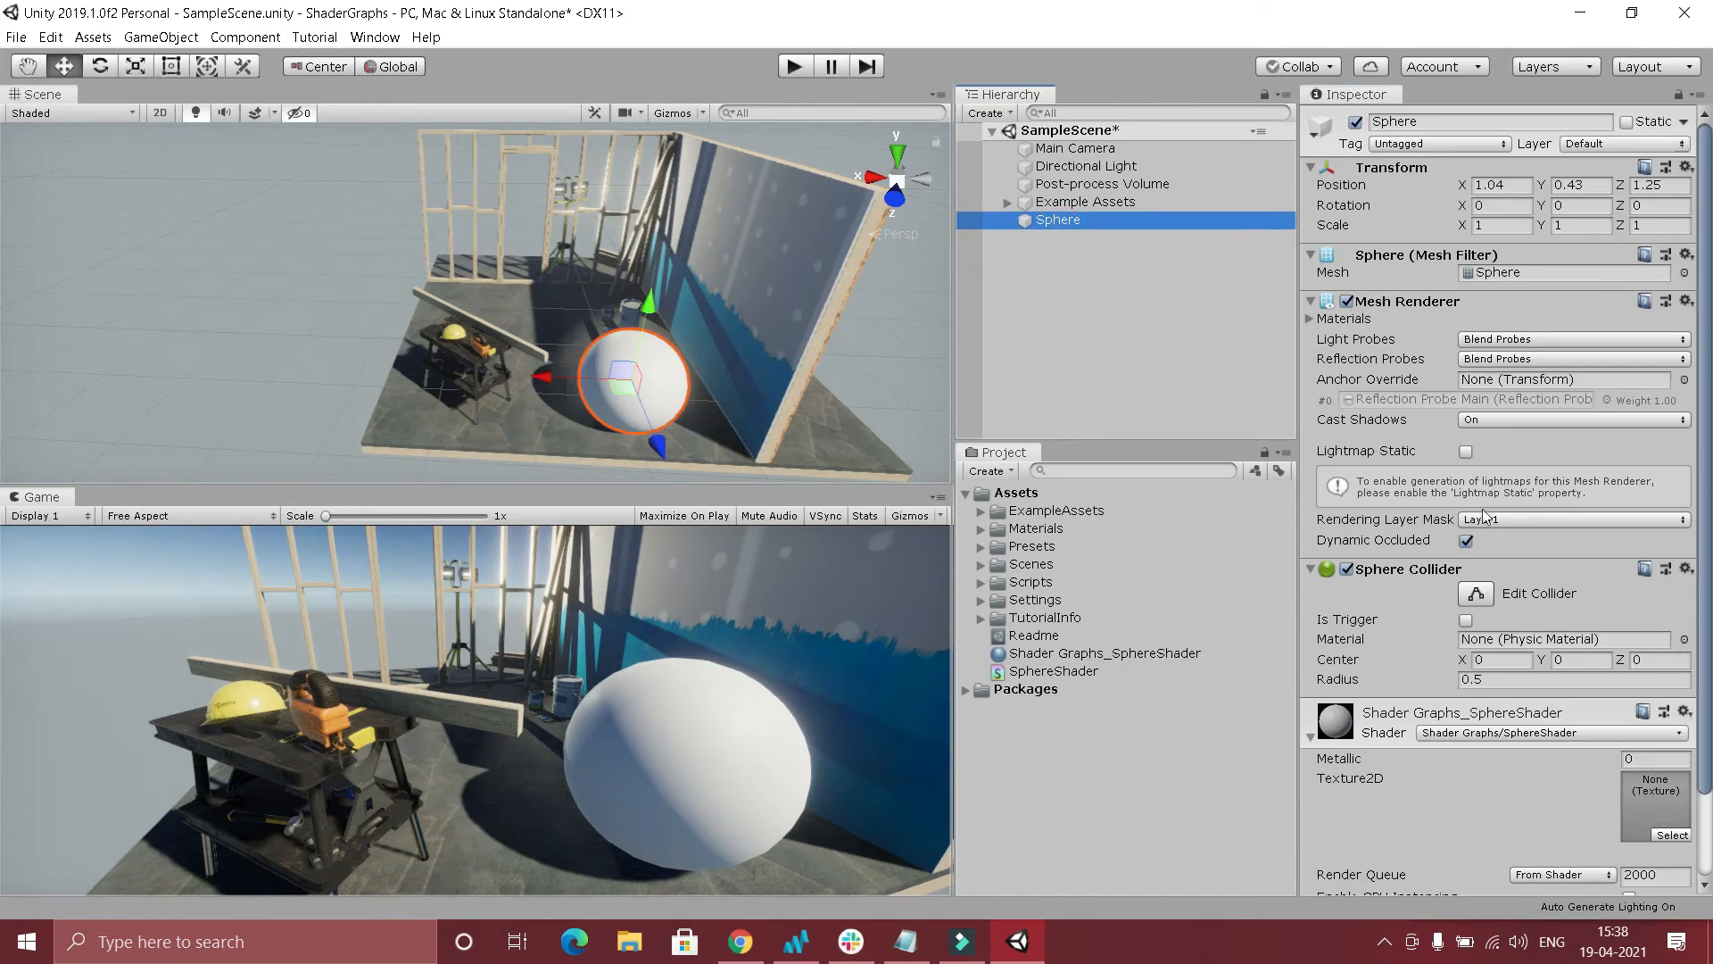
click(1672, 835)
scroll(1521, 644, down, 10)
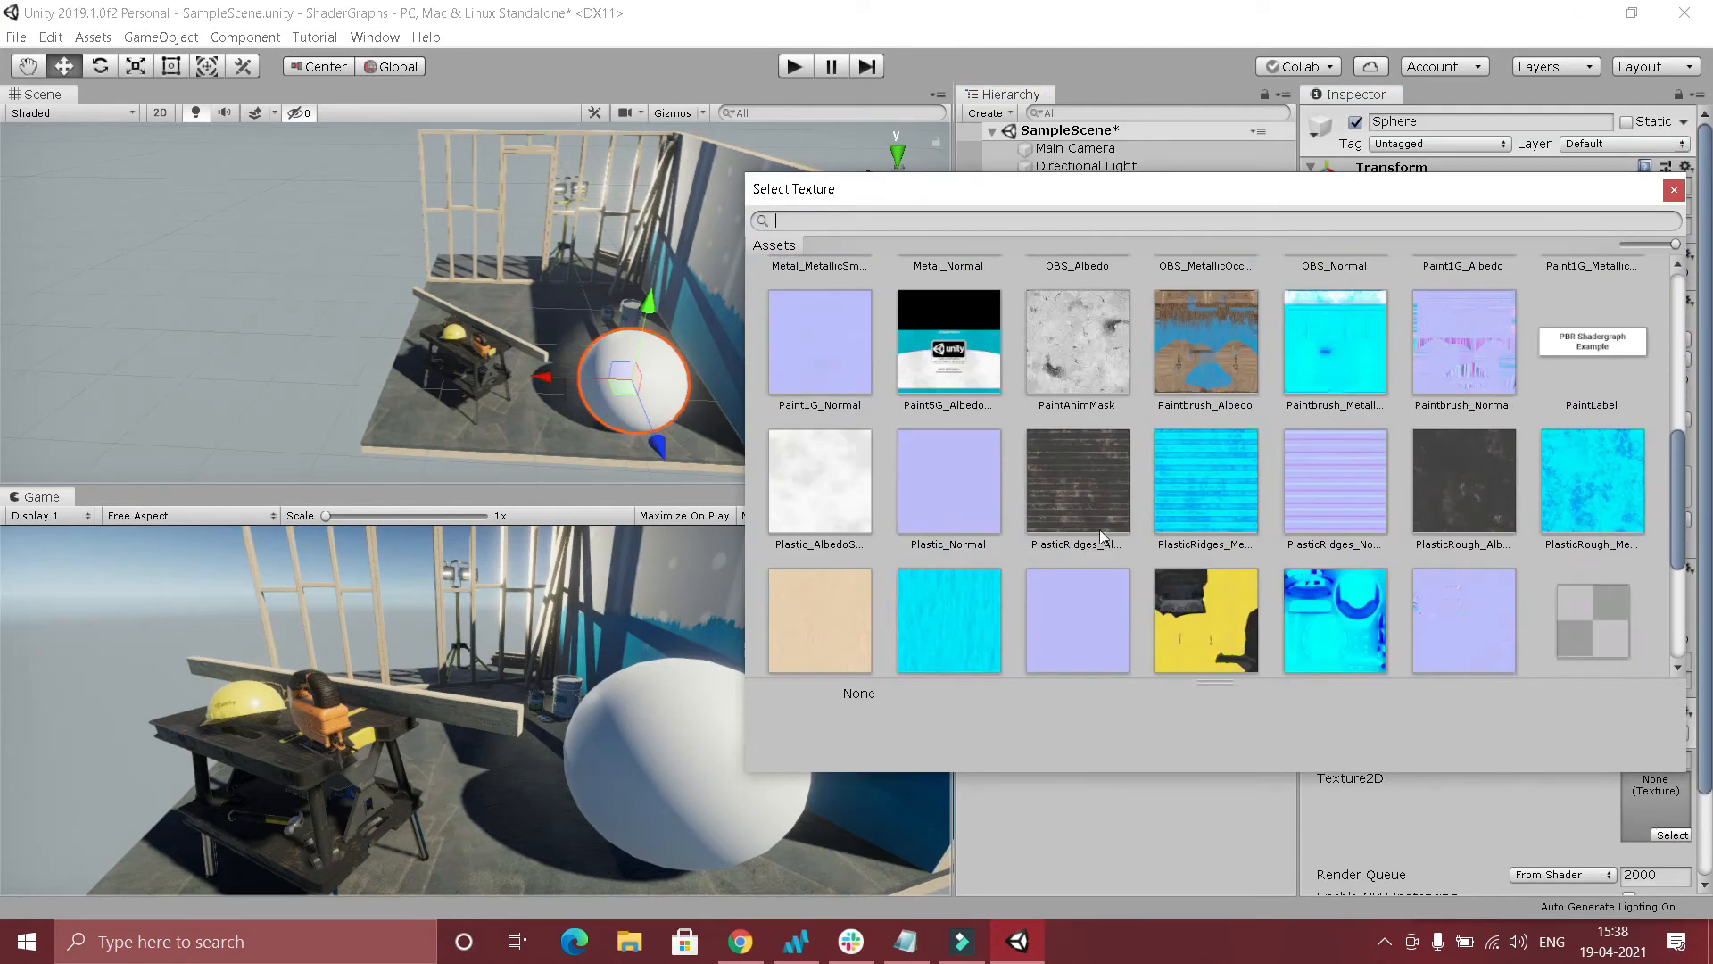
double_click(1088, 490)
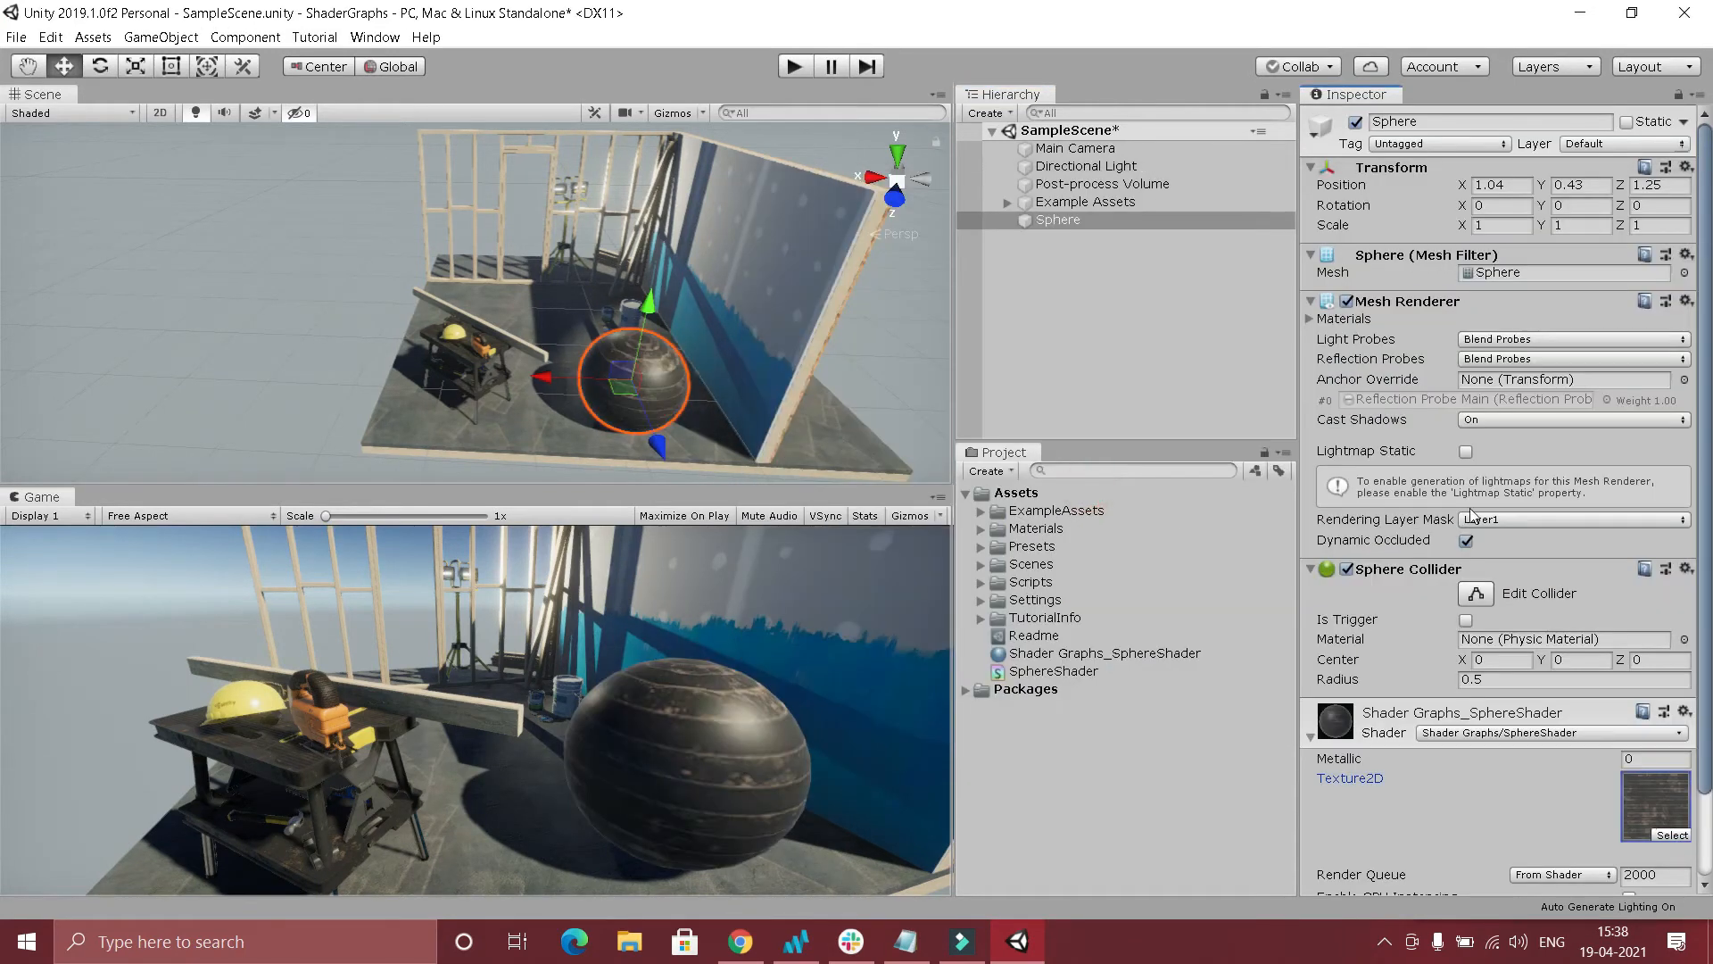
Review the SphereShader graph and the texture assigned on the Shader Graphs_SphereShader material.
click(1069, 664)
click(1418, 157)
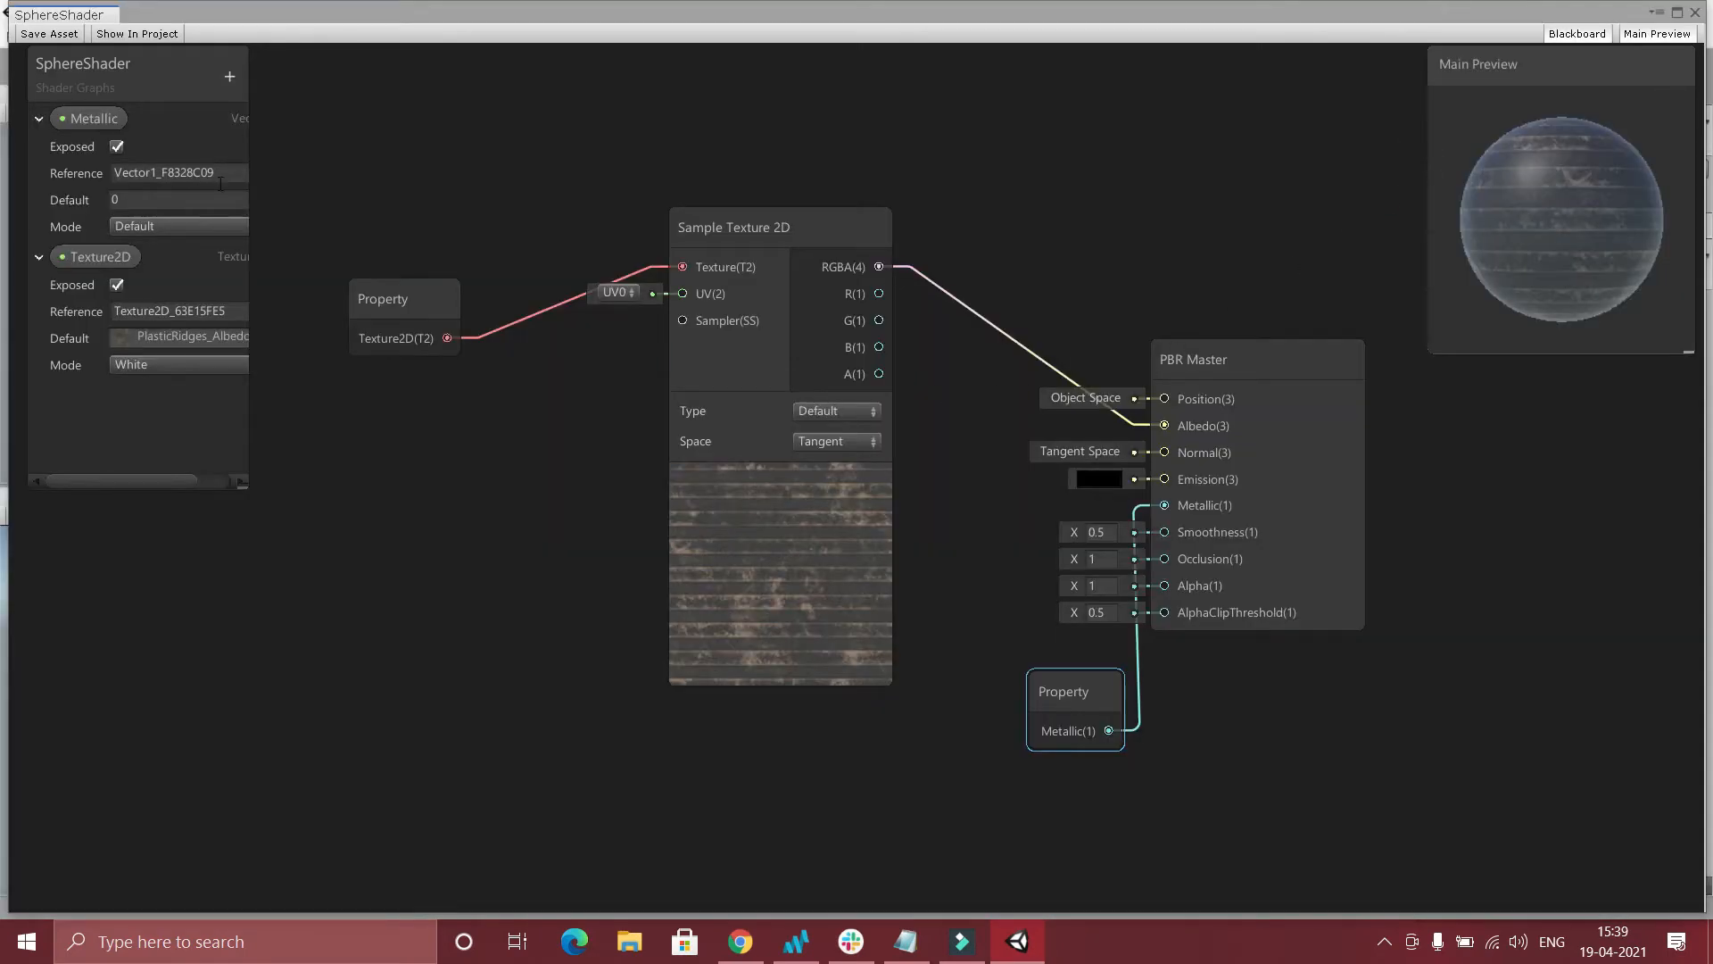
click(1694, 13)
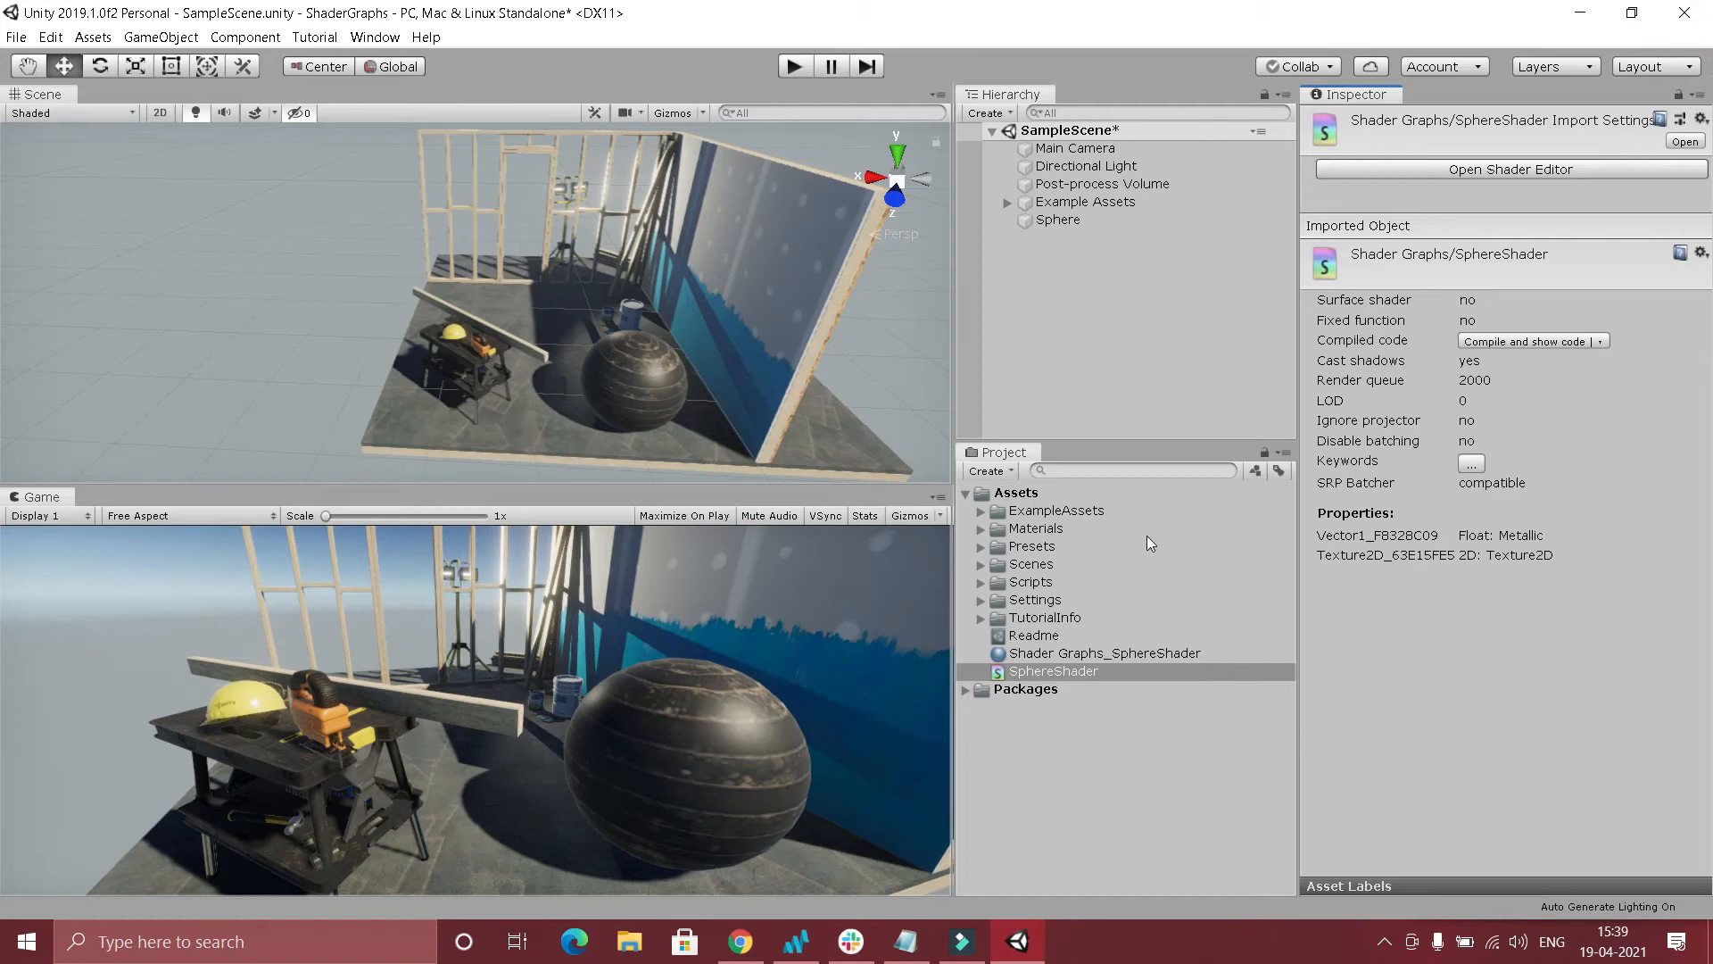
click(1035, 654)
click(1693, 238)
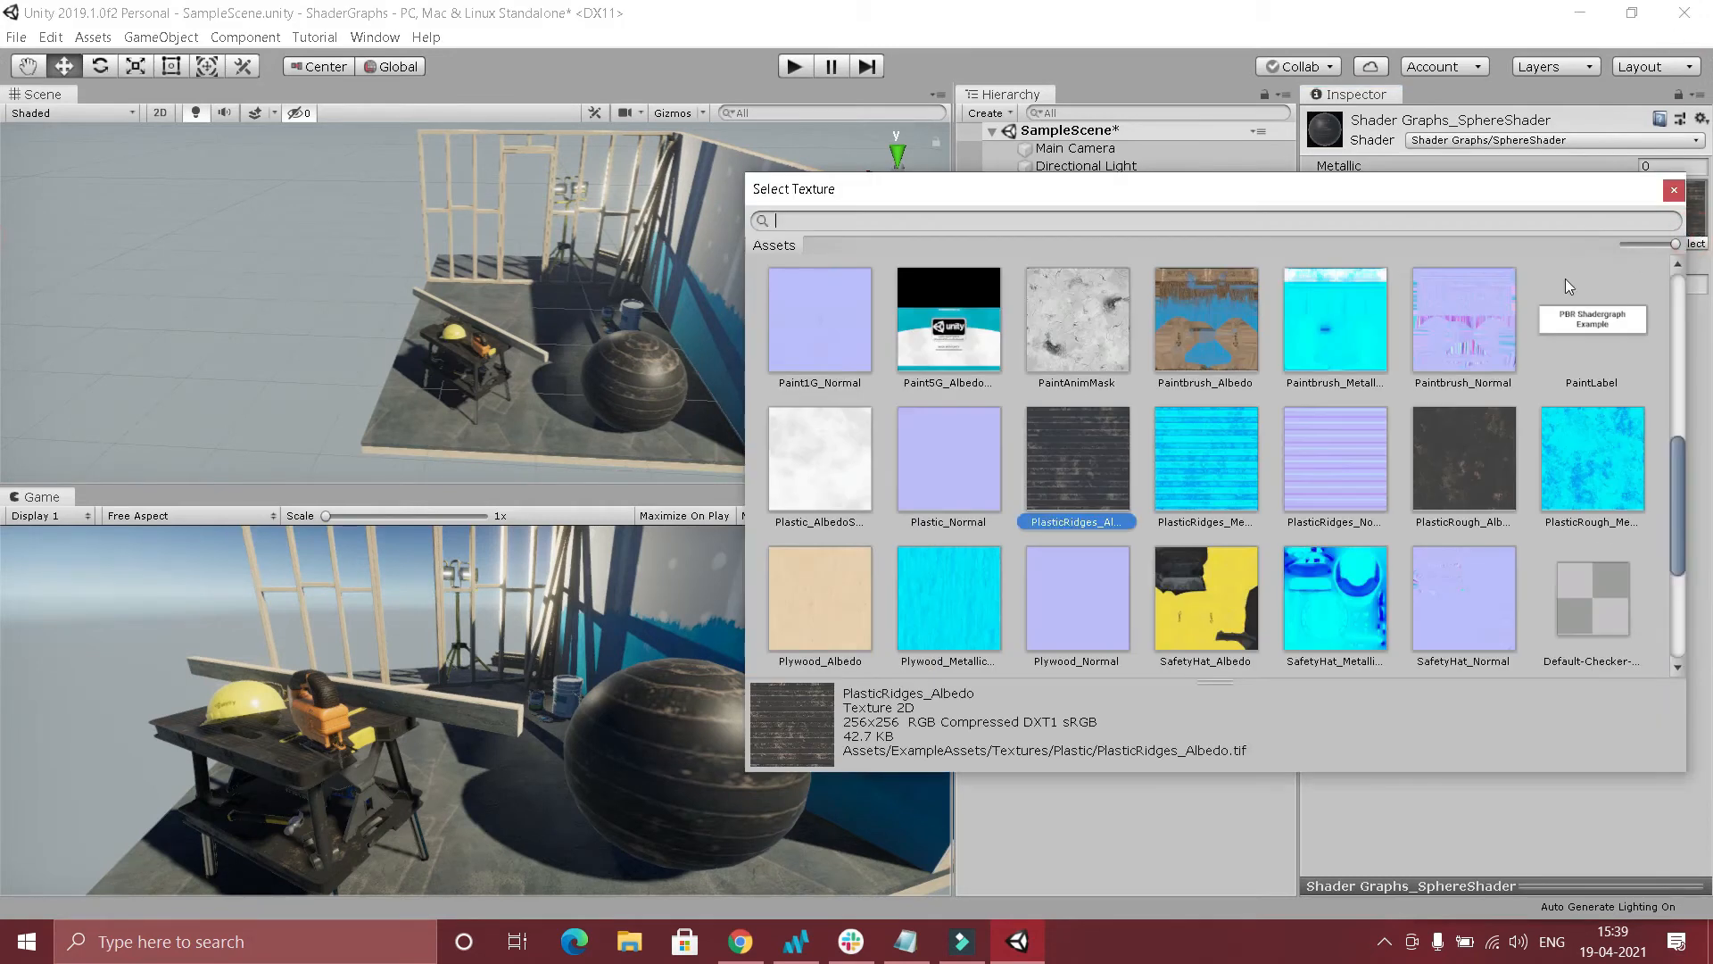
double_click(1080, 453)
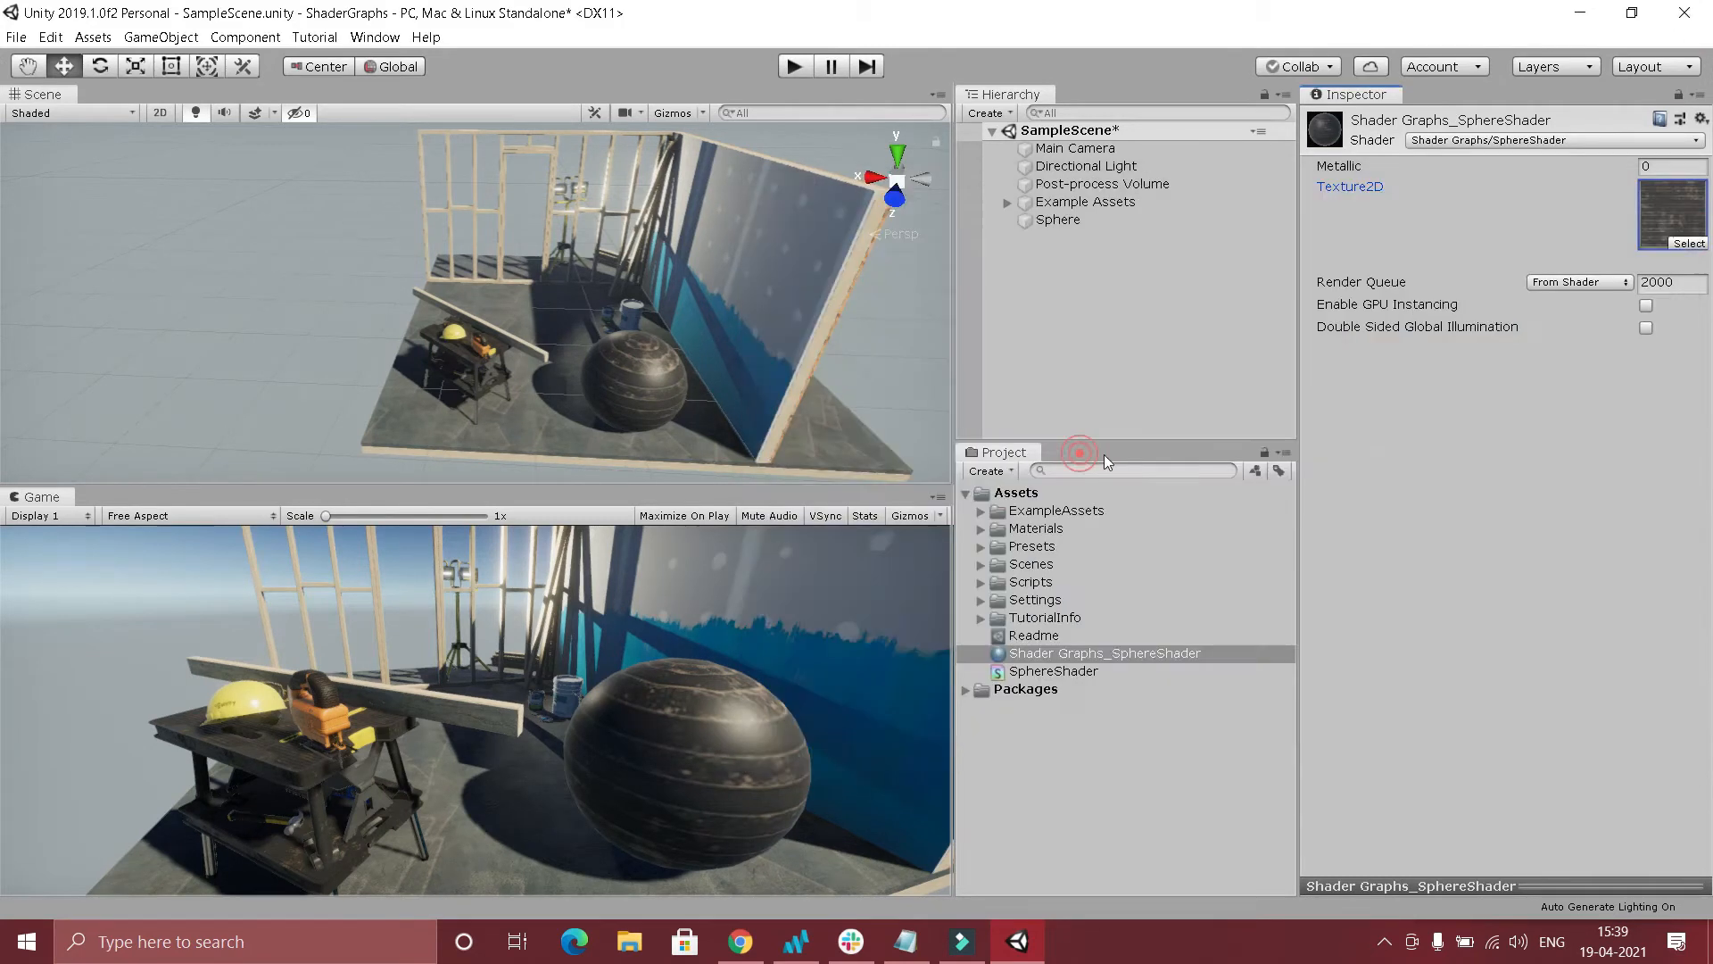
Reopen the SphereShader graph and move the Texture2D property node next to Sample Texture 2D's Texture input.
double_click(1058, 672)
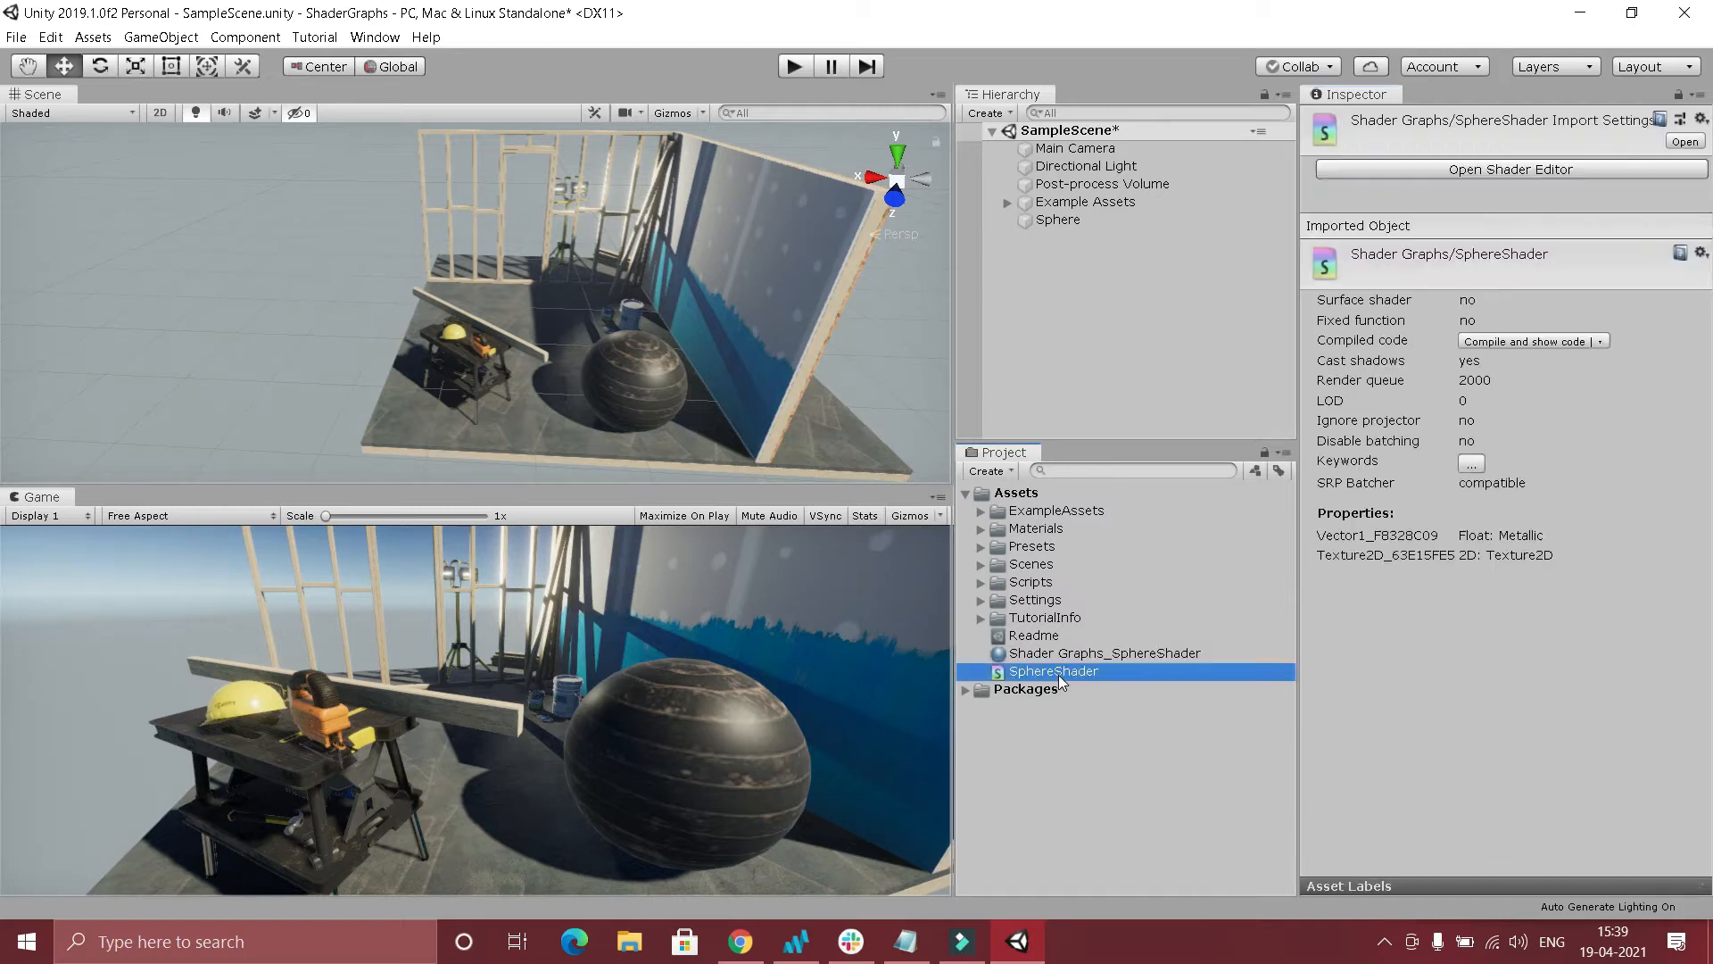
click(419, 298)
drag(419, 298, 537, 228)
Add a Vector1 property named Smoothness to SphereShader.
click(229, 77)
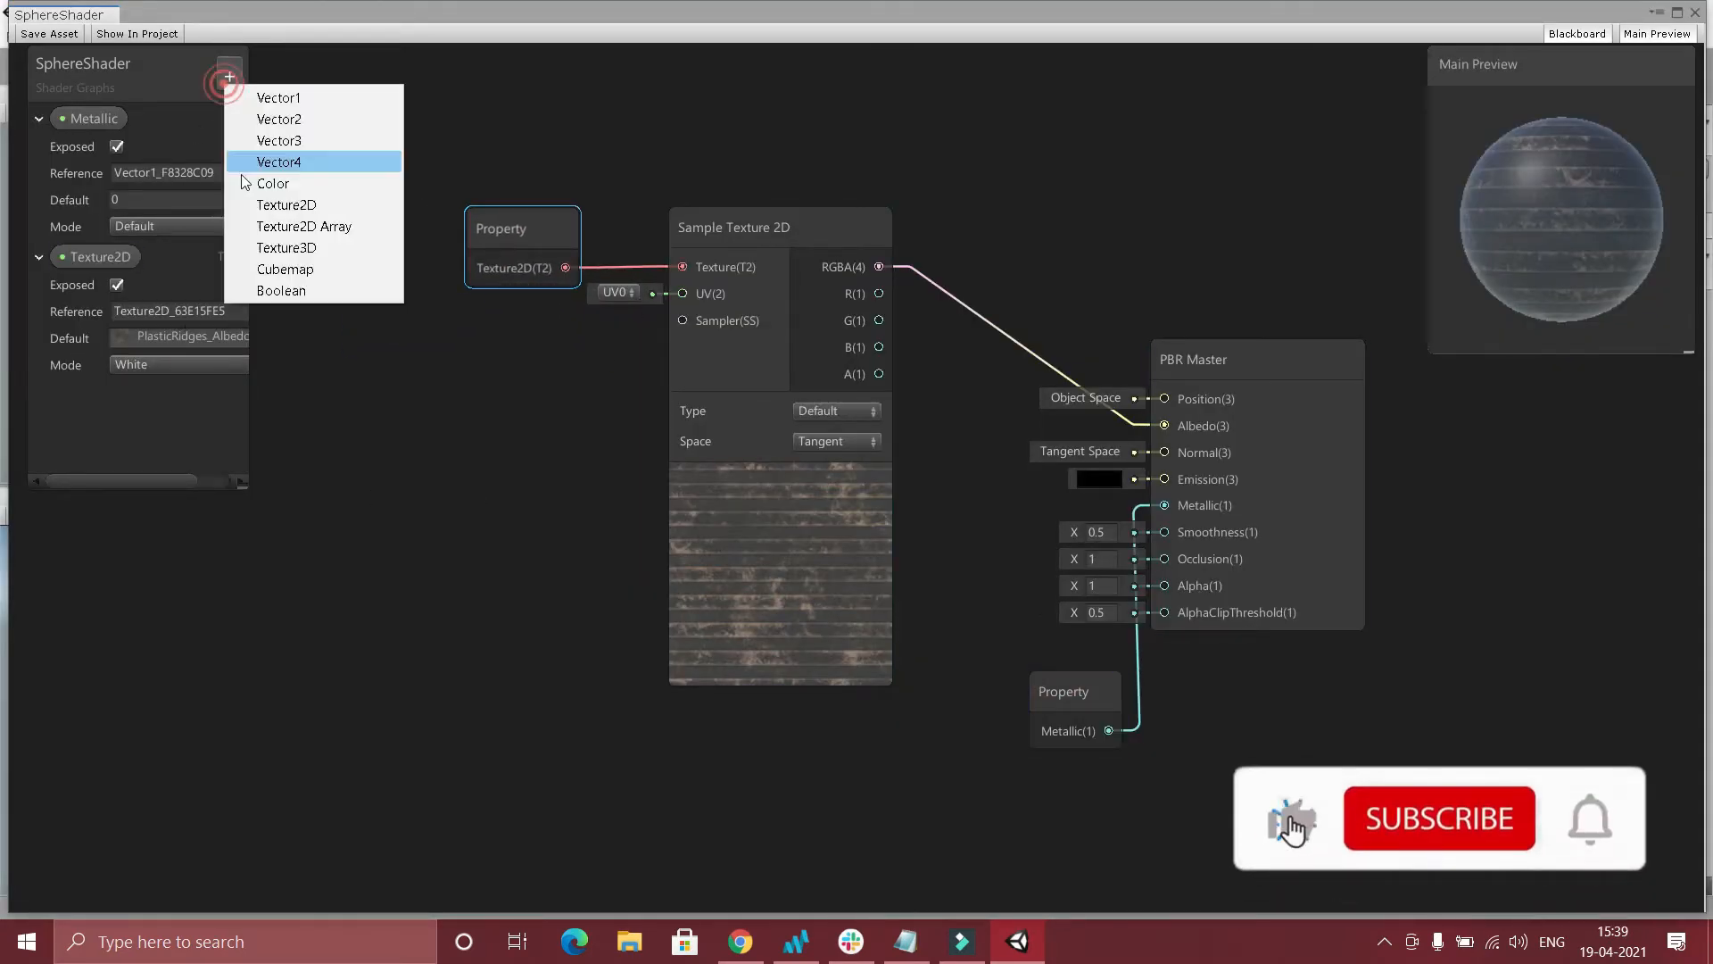
click(314, 103)
text(Smoothness)
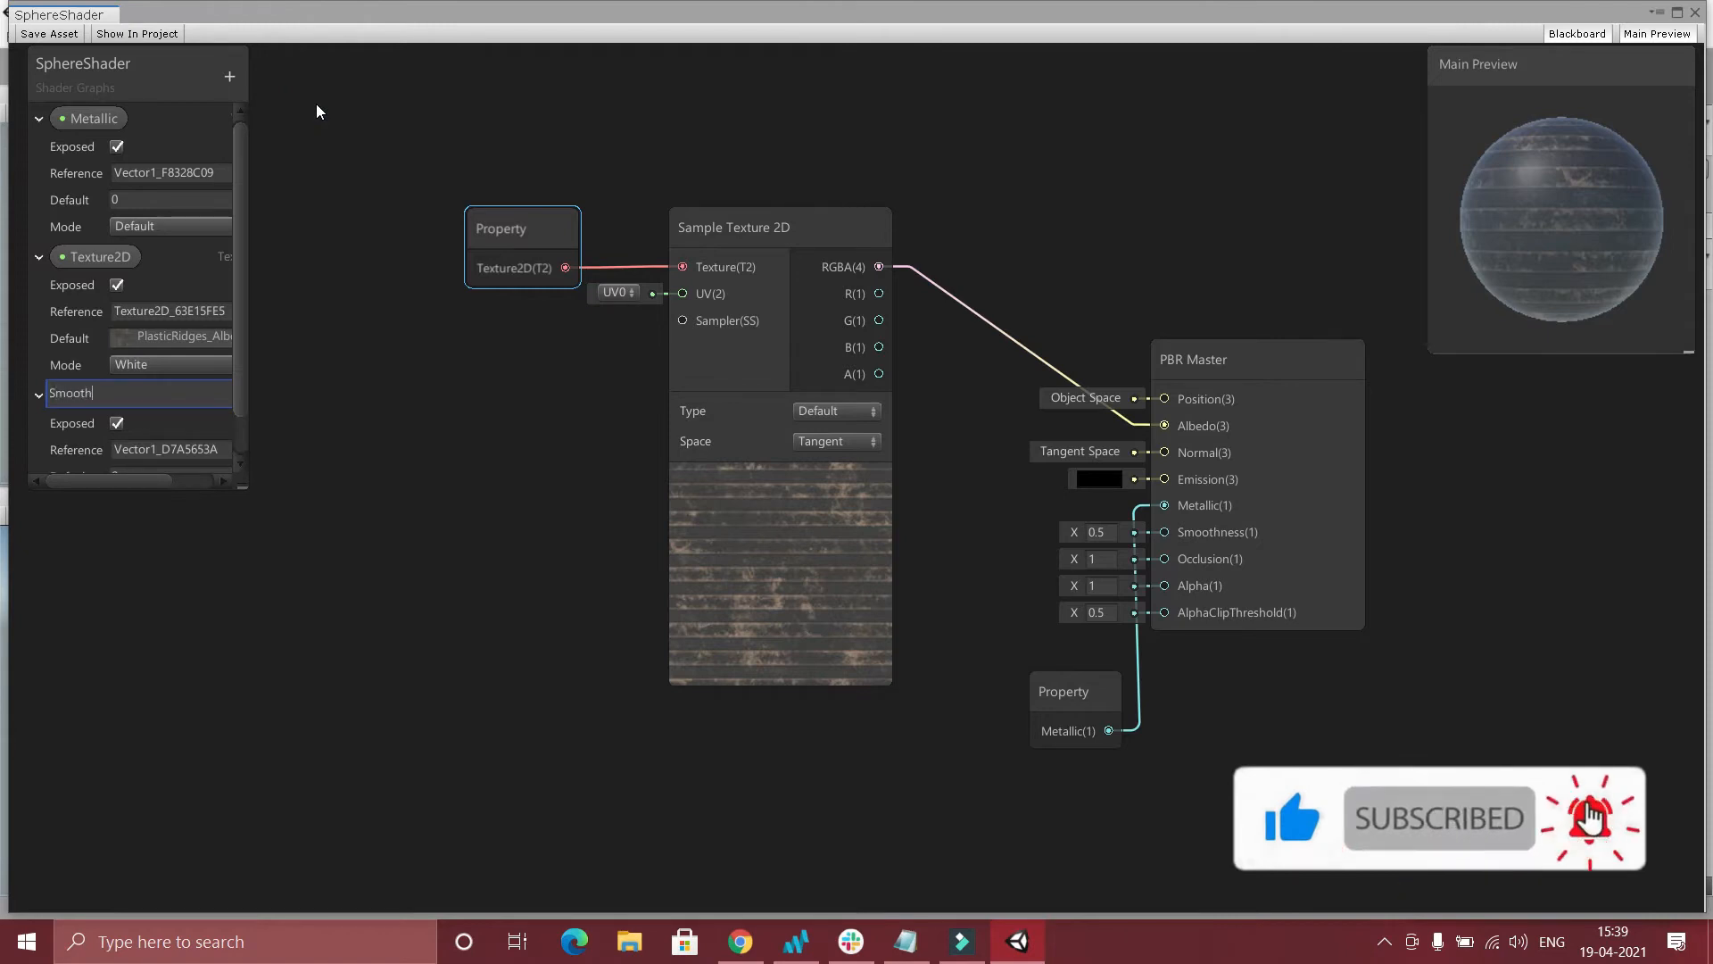
key(Return)
Connect the Smoothness property to PBR Master's Smoothness input, place its node below the Metallic node and save the asset.
drag(135, 382, 1165, 501)
drag(1061, 797, 1040, 795)
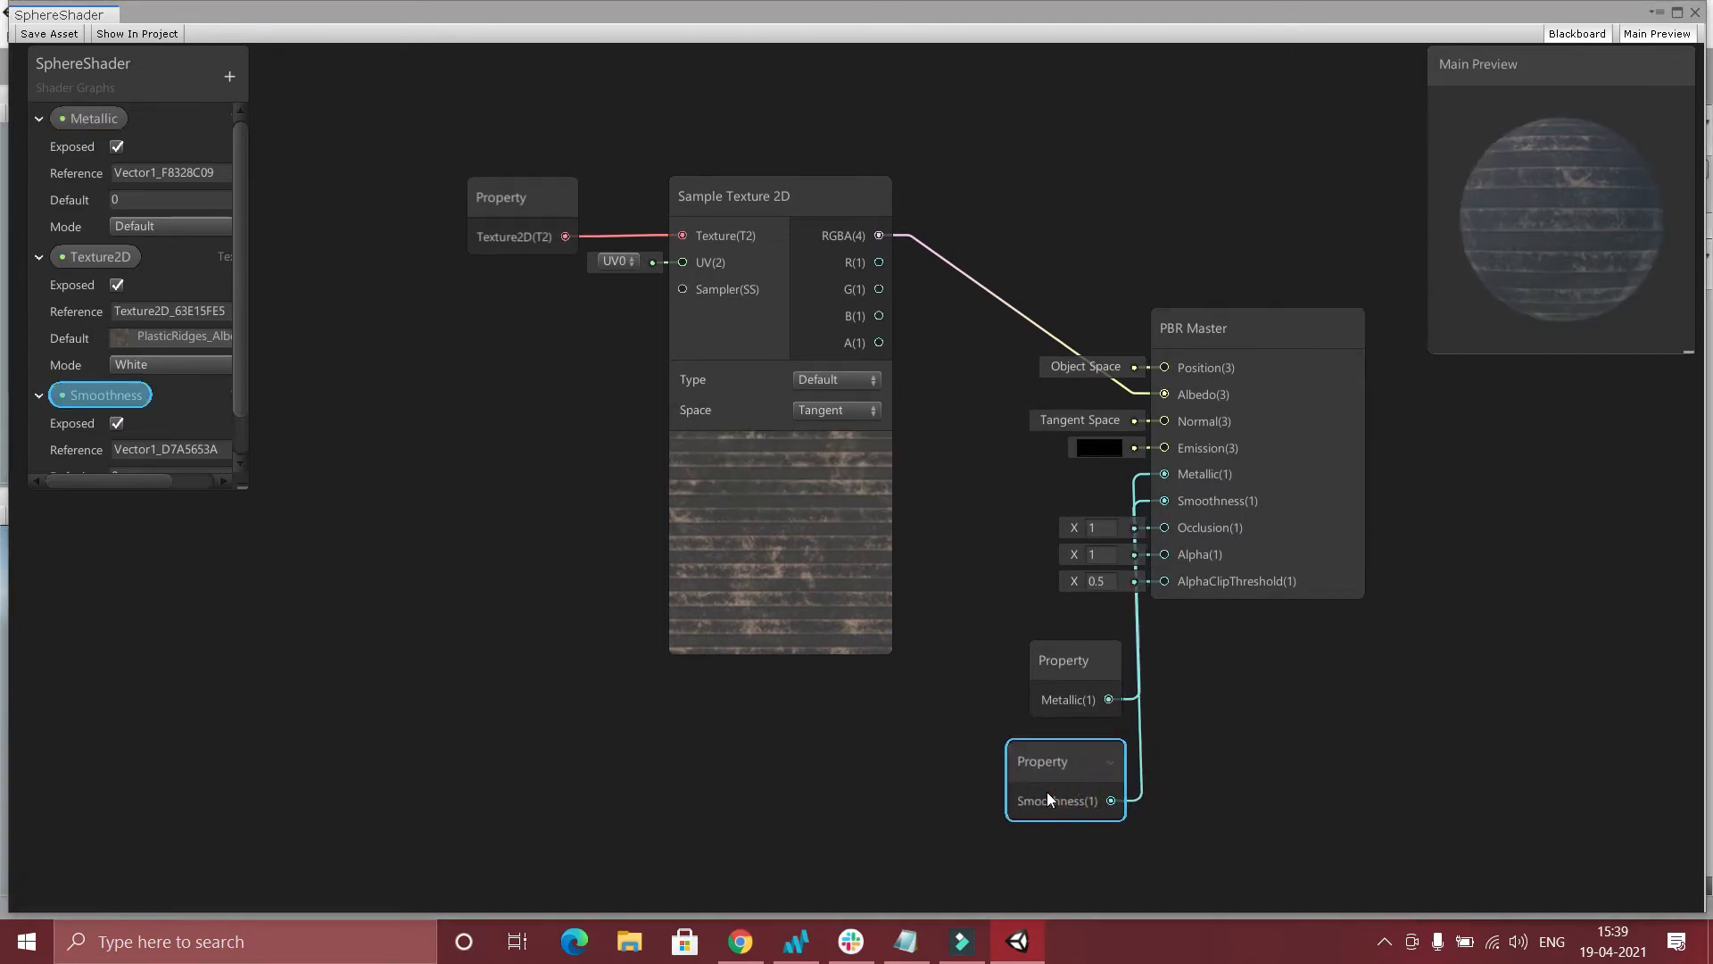
click(35, 36)
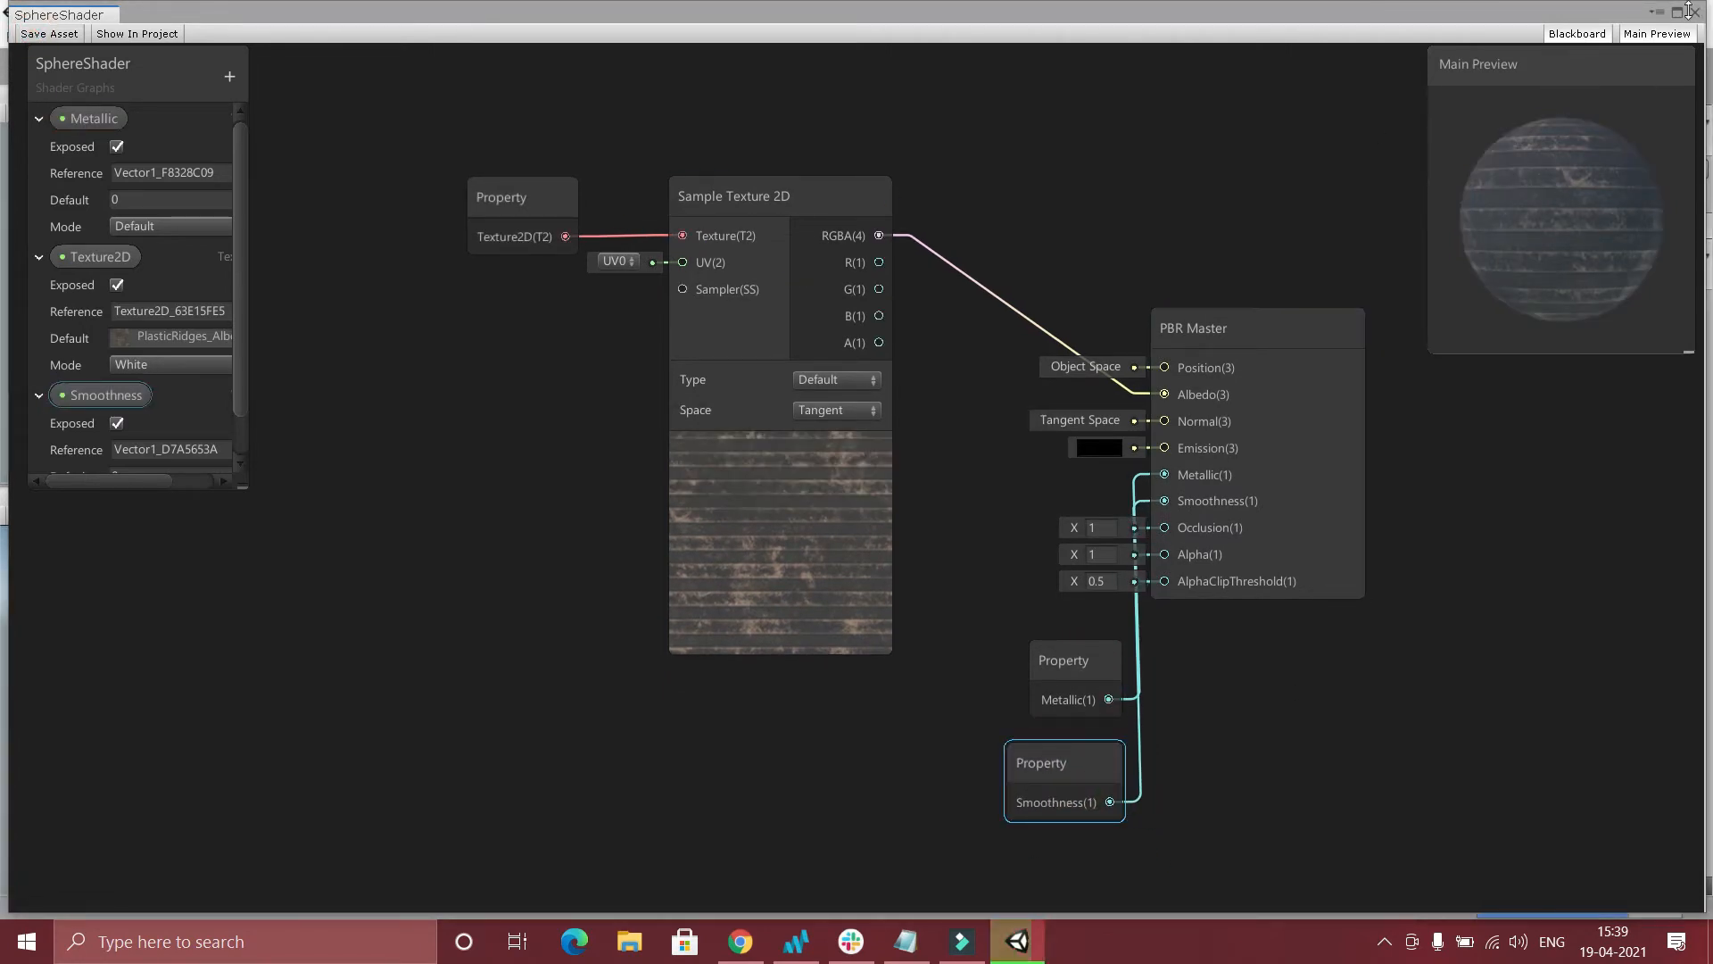
Try a different Smoothness value on the sphere's material.
click(1017, 941)
click(1058, 220)
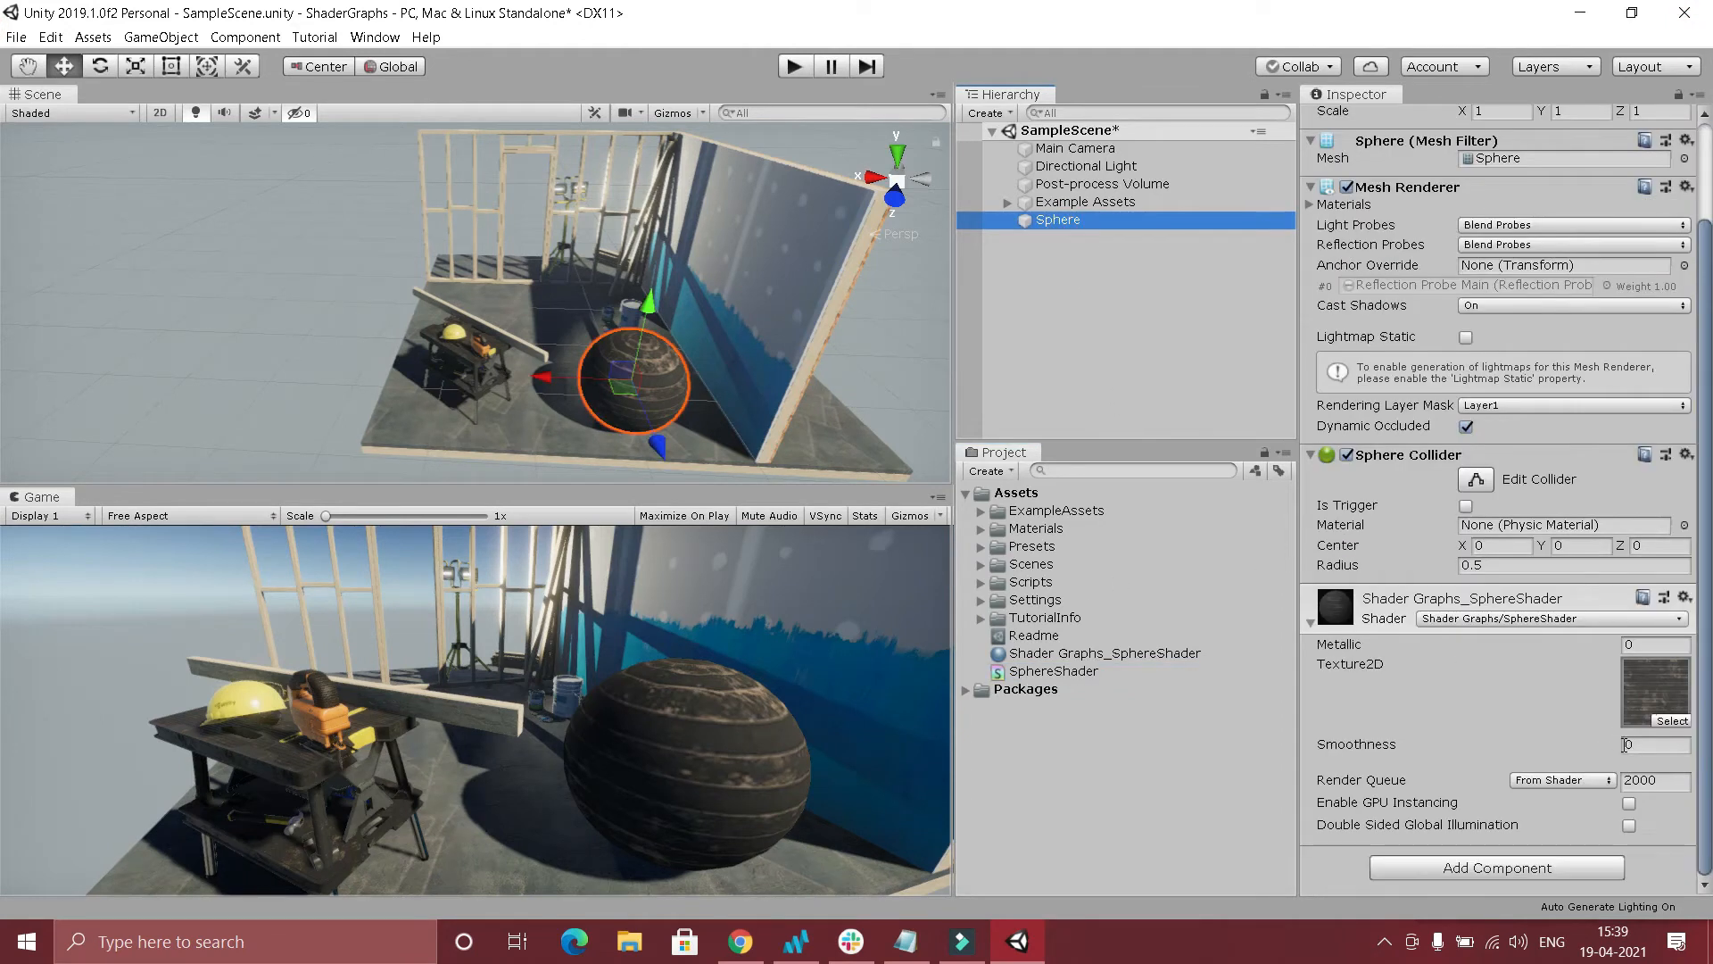
mouse_move(1586, 747)
mouse_down()
mouse_move(1413, 769)
mouse_move(1502, 752)
mouse_move(1416, 633)
mouse_up()
Reopen the SphereShader graph, add a Color property and place its node to the lower left of Sample Texture 2D.
click(1054, 671)
click(1054, 672)
double_click(999, 670)
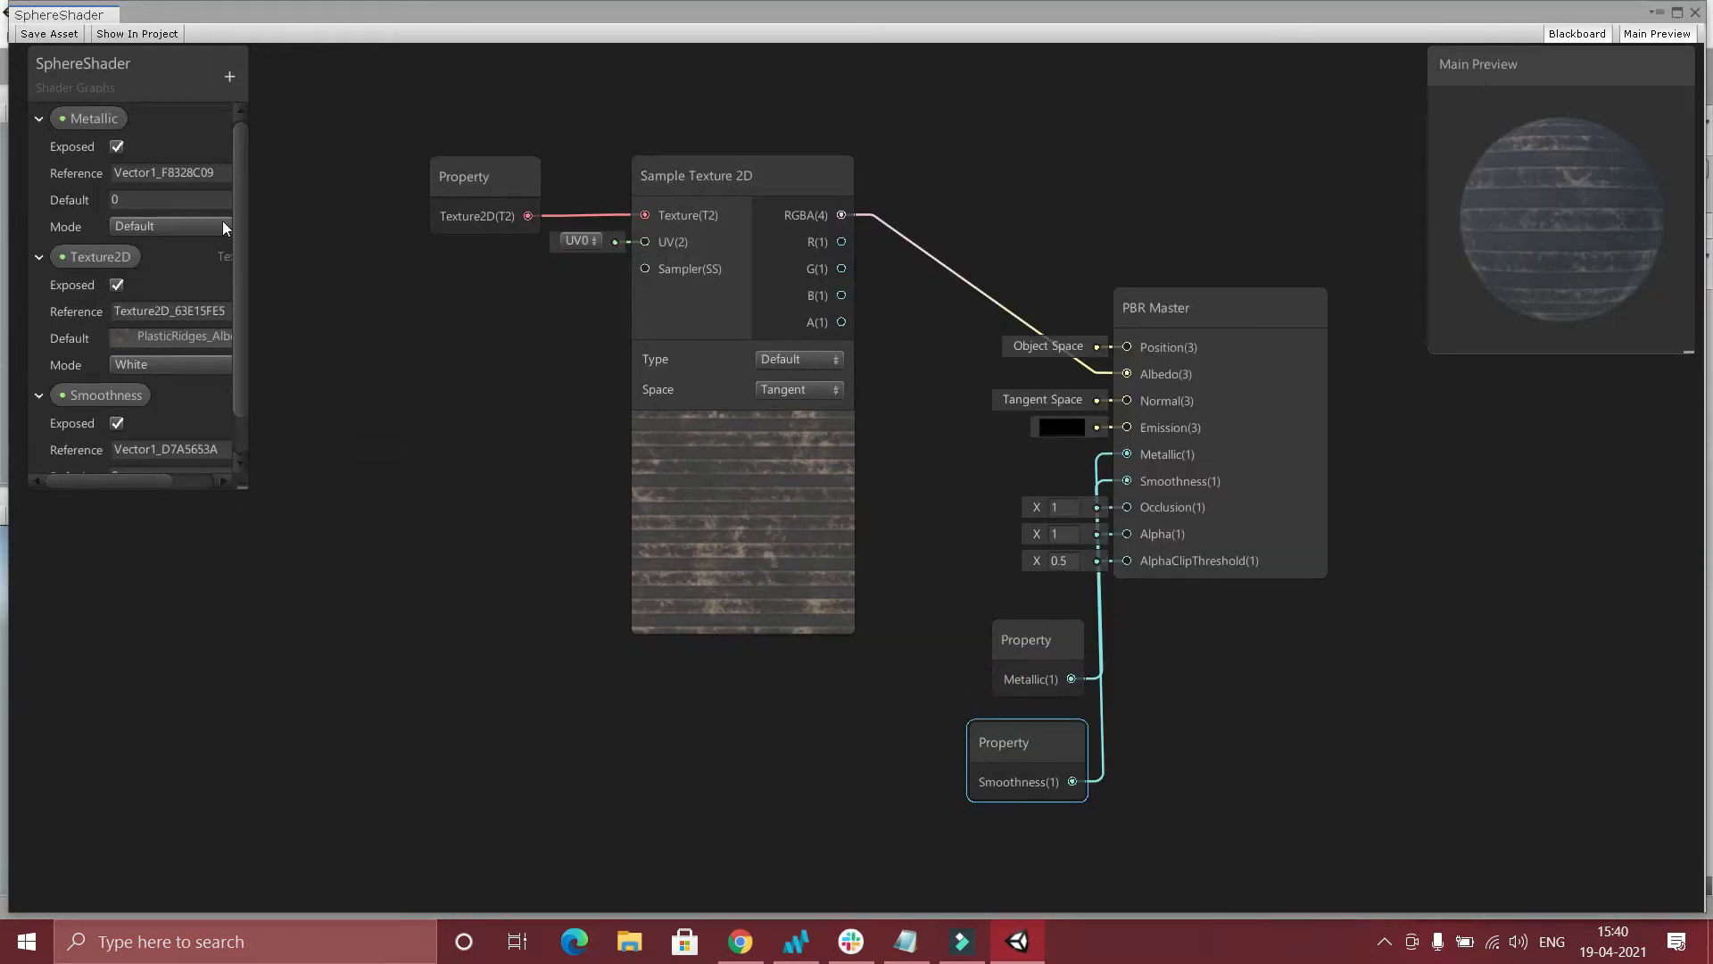
click(229, 77)
click(260, 182)
click(336, 425)
drag(80, 350, 410, 603)
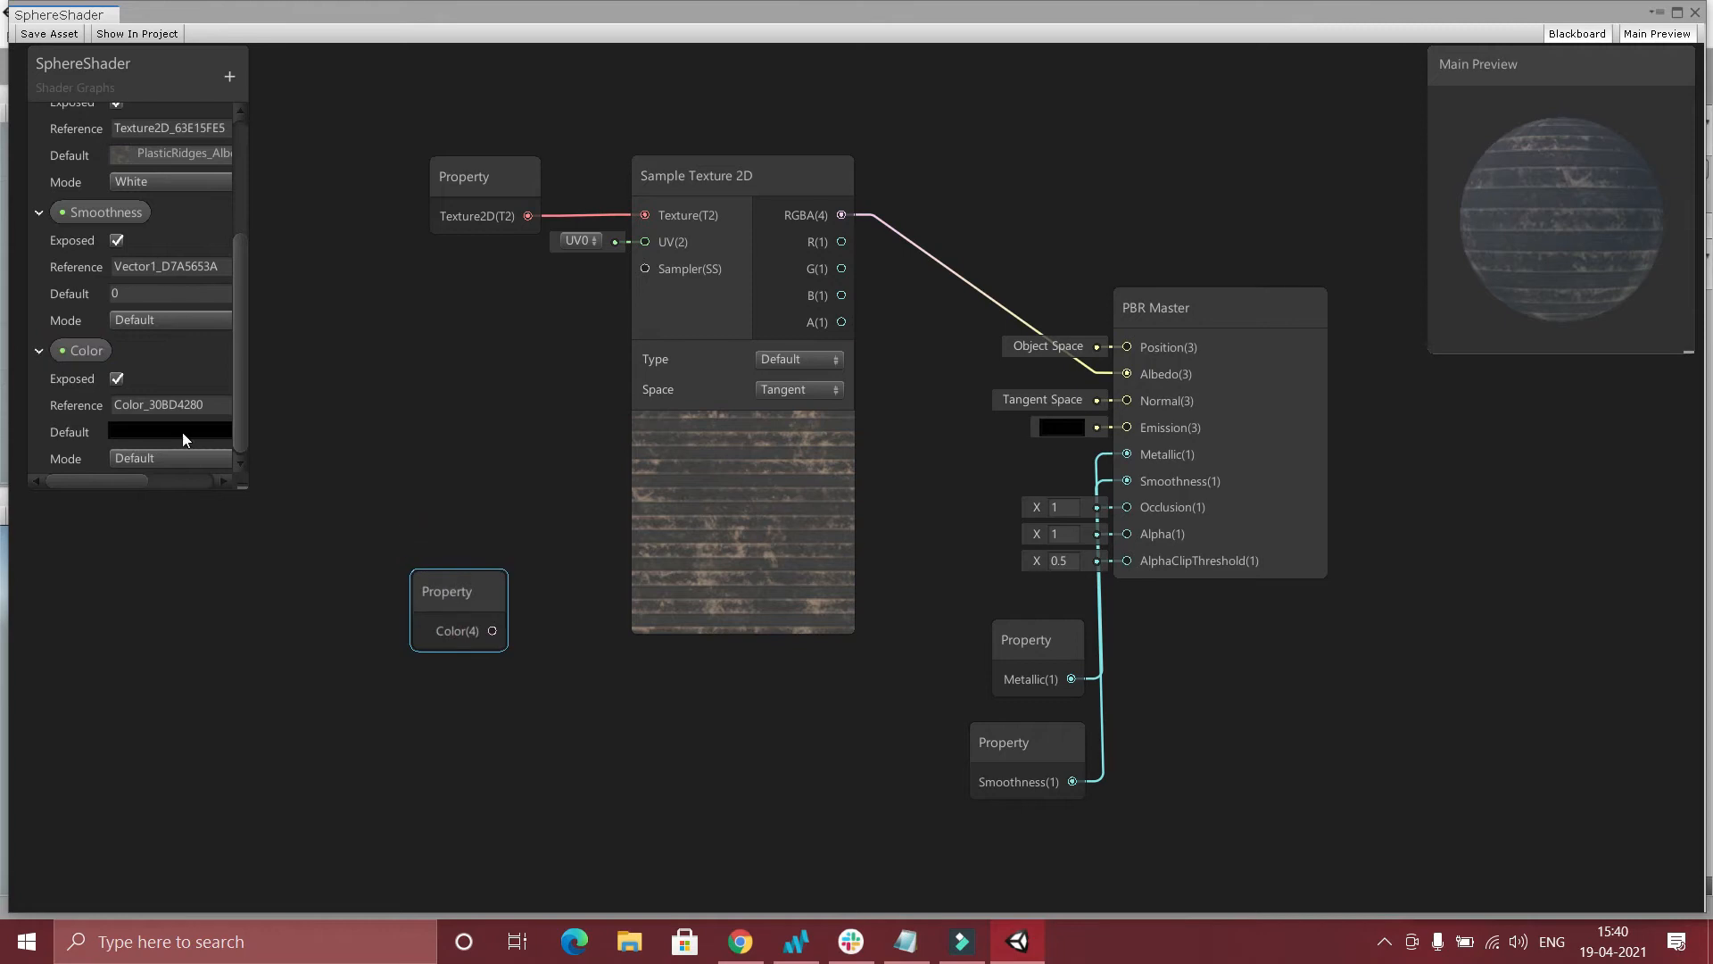
Set the Color property's default to orange-red, about R 236, G 93, B 37.
click(182, 432)
click(1615, 425)
drag(1684, 482, 1677, 445)
click(1692, 284)
Connect the Color property to PBR Master's Emission input and set its mode to HDR.
mouse_move(437, 595)
mouse_down()
mouse_move(715, 781)
mouse_move(1115, 430)
mouse_up()
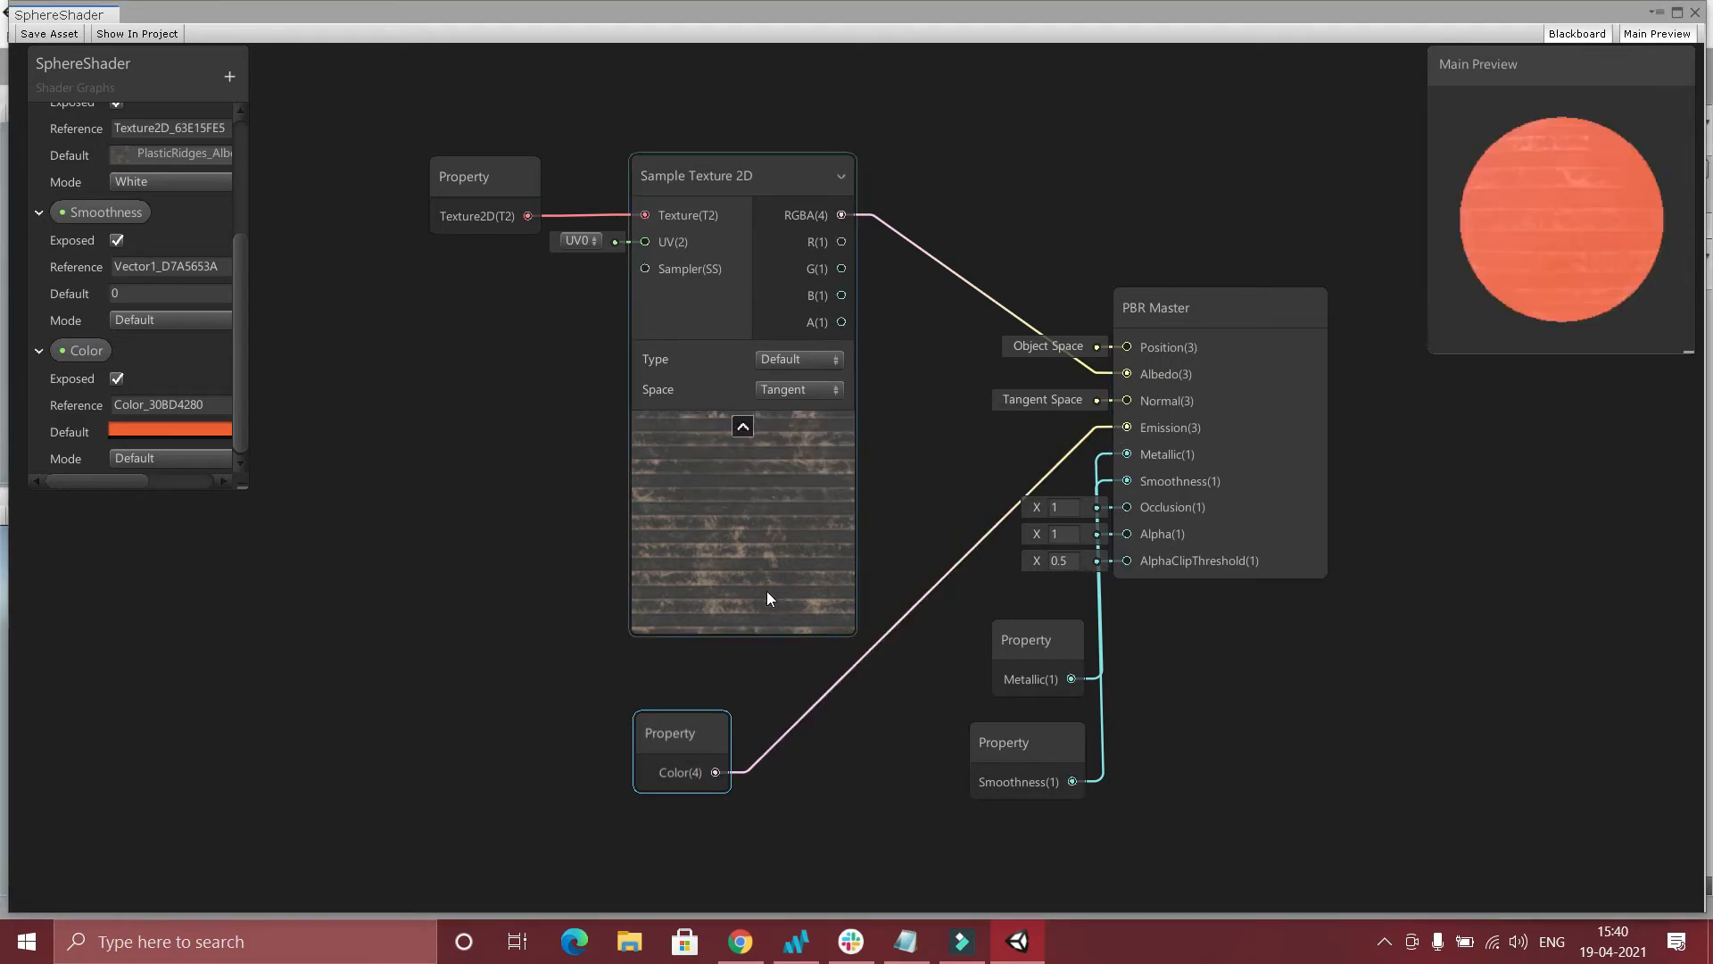
click(161, 458)
click(160, 503)
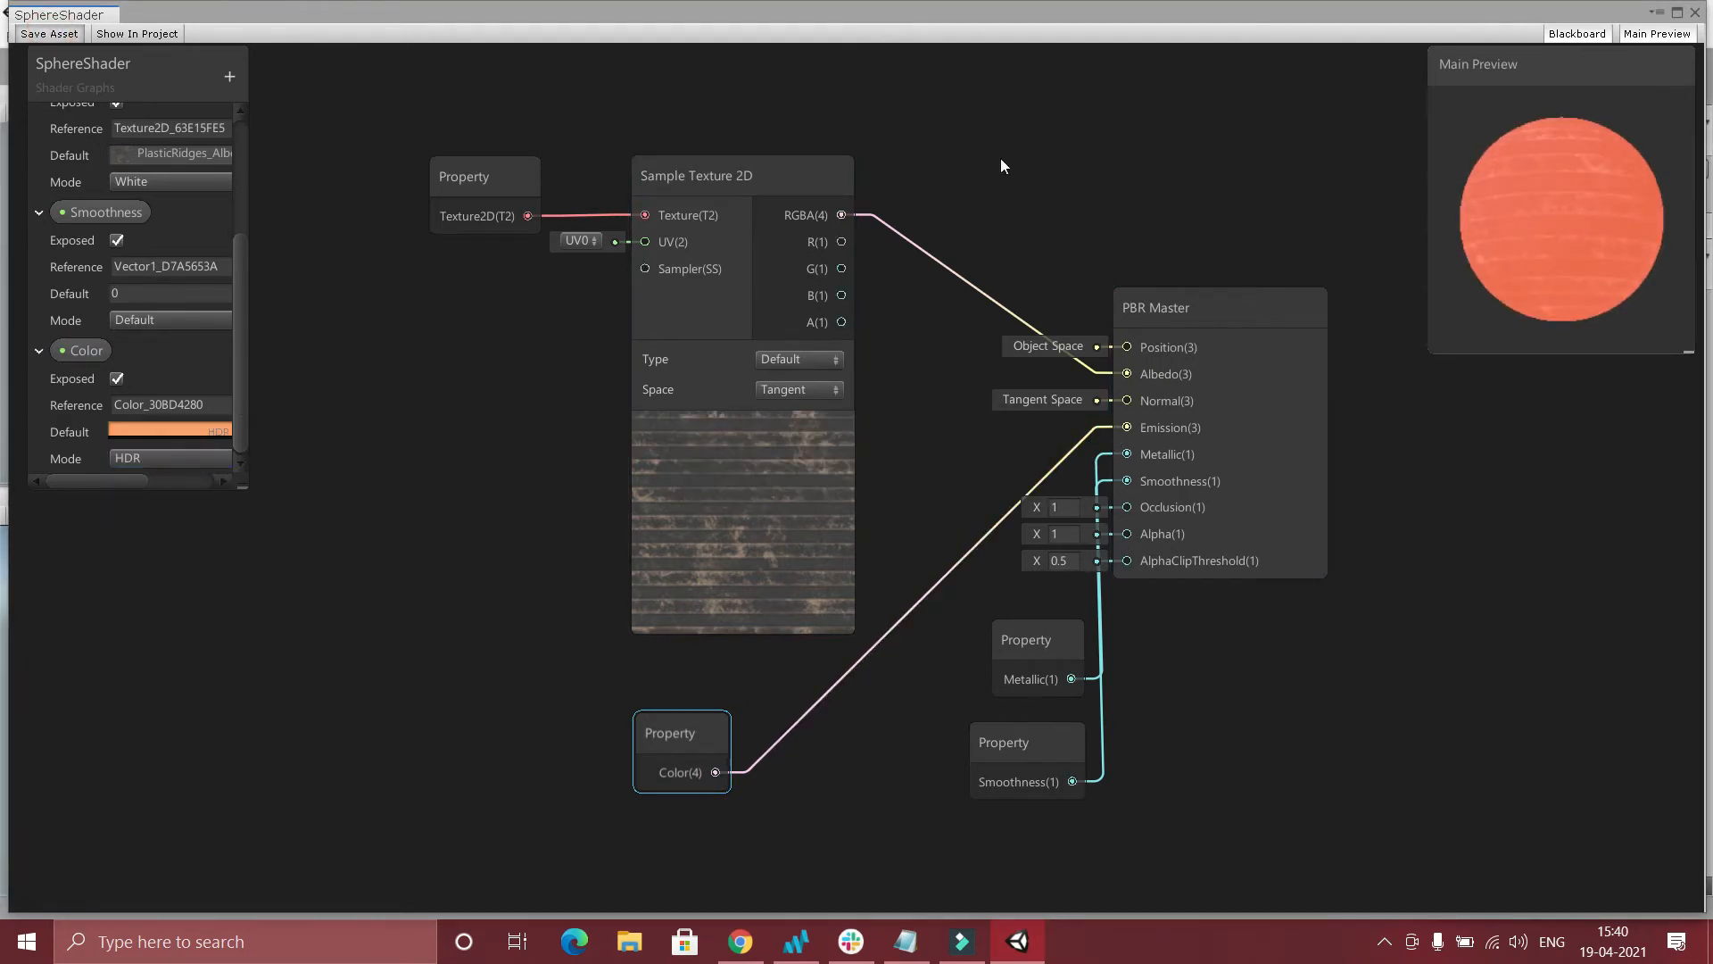
Narrow the shader graph window to expose the scene and try an intensity of 1 on the sphere material's Color.
drag(1706, 366, 419, 370)
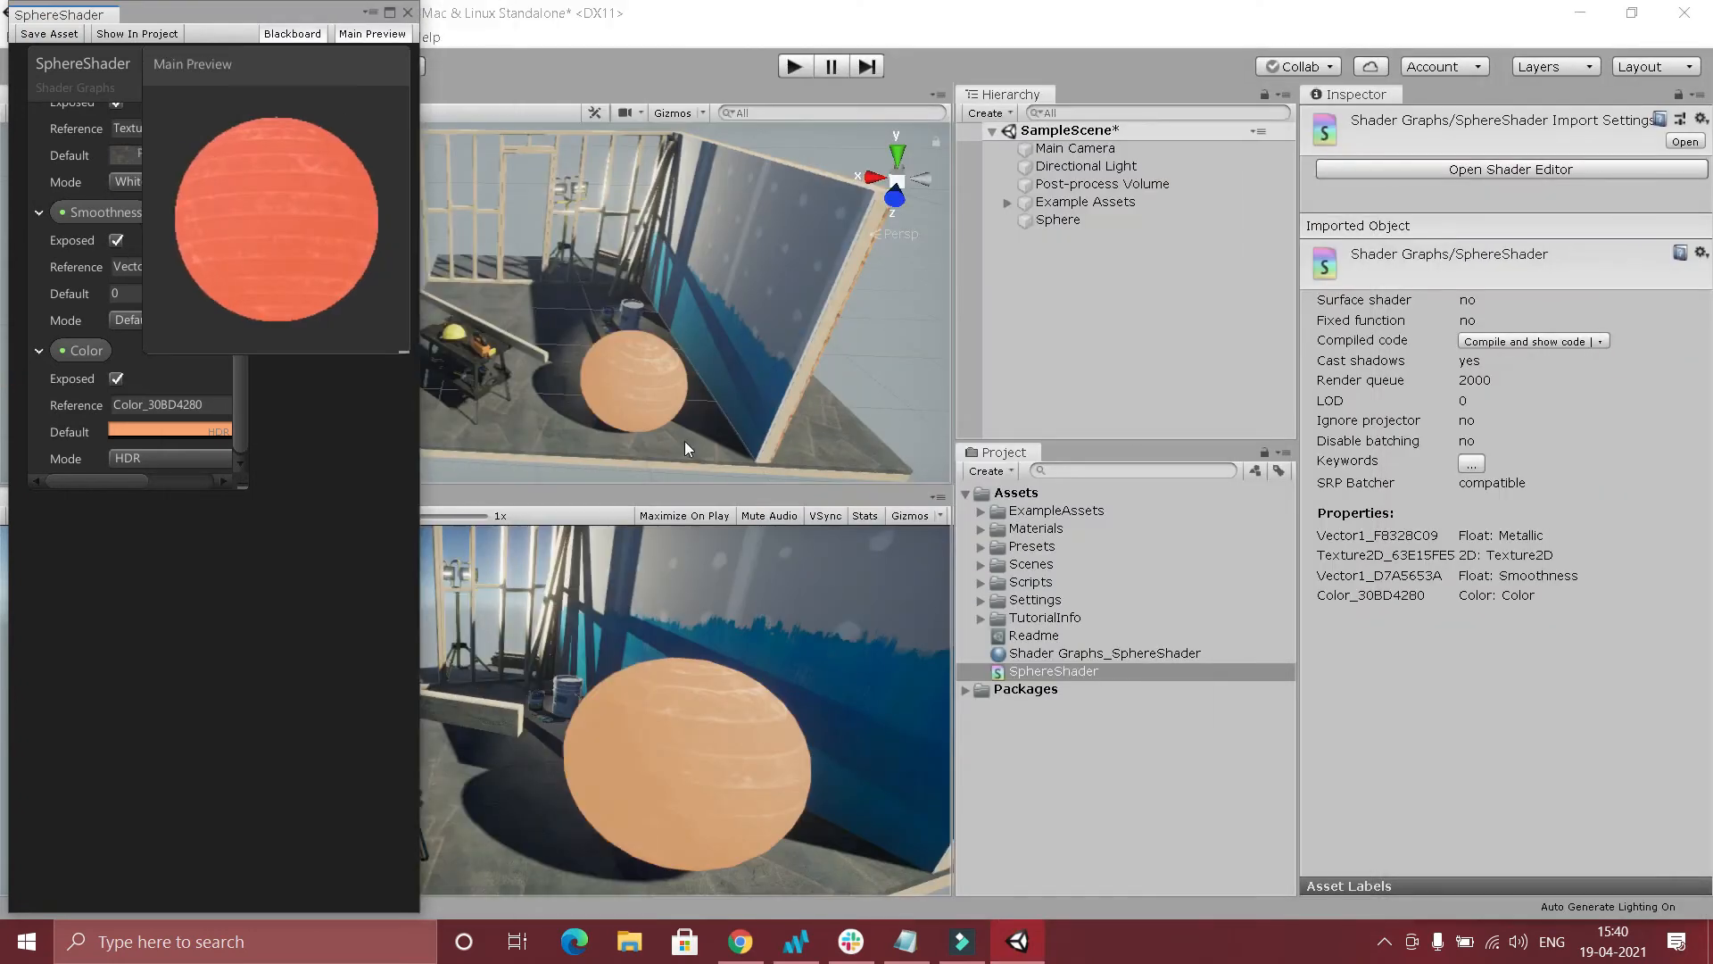
click(1060, 222)
click(1617, 801)
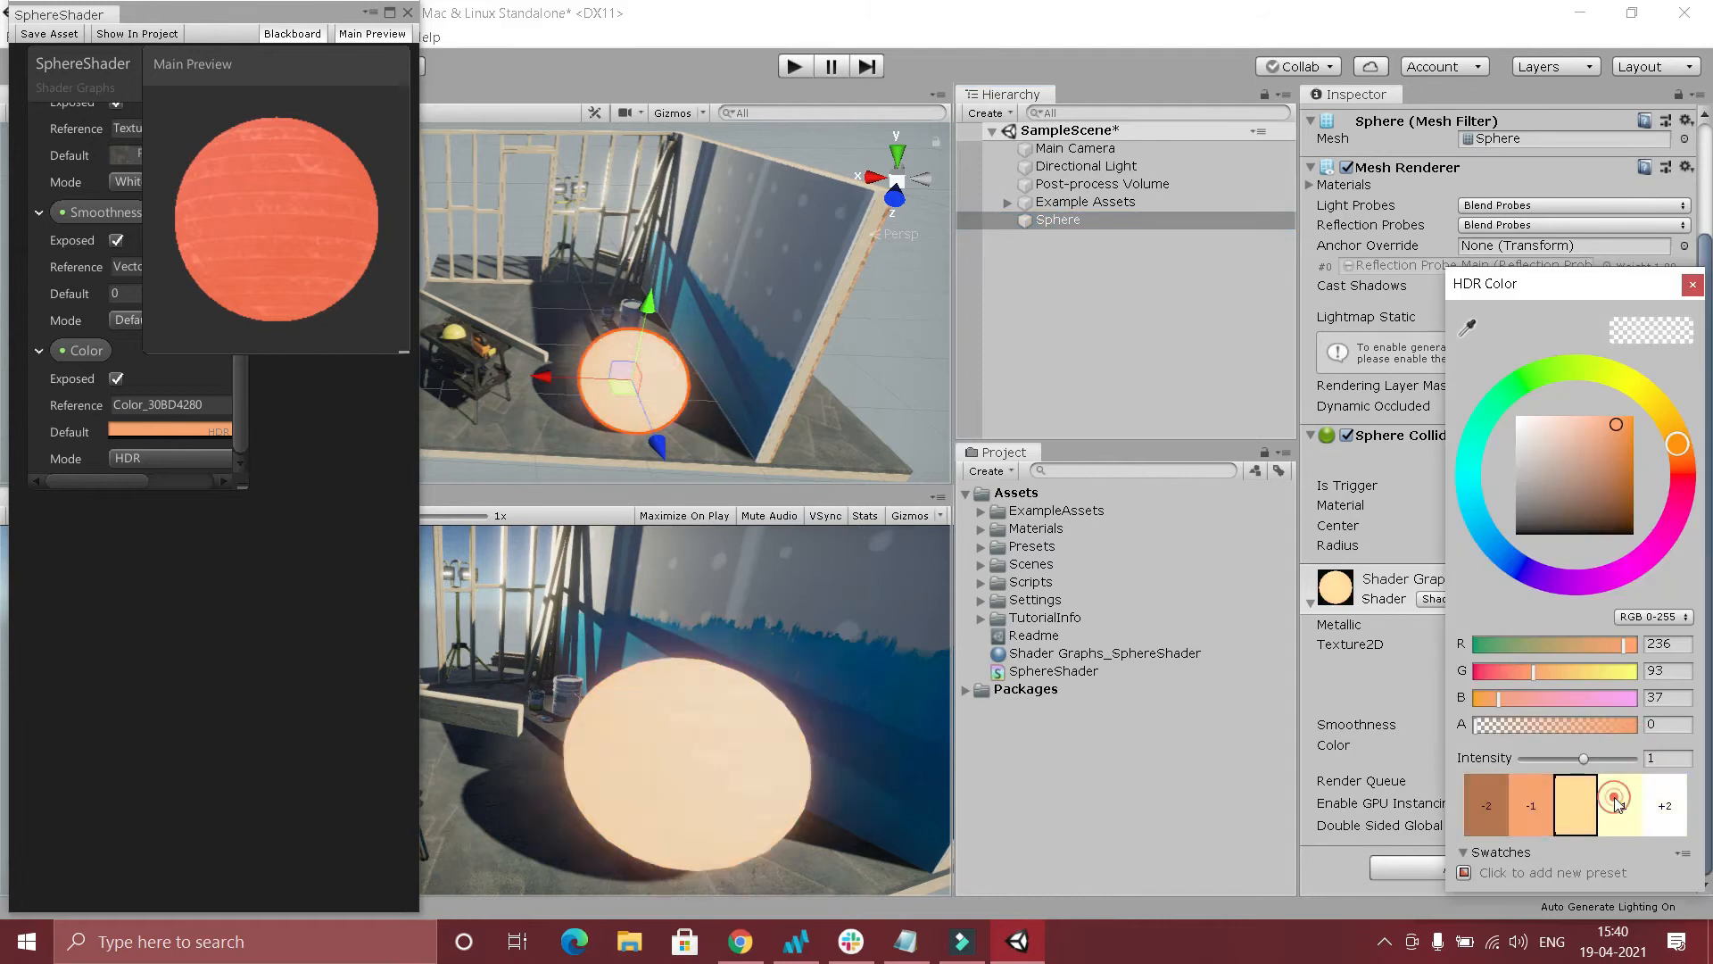
Lower the HDR intensity of the sphere material's Color to -3.
click(1042, 223)
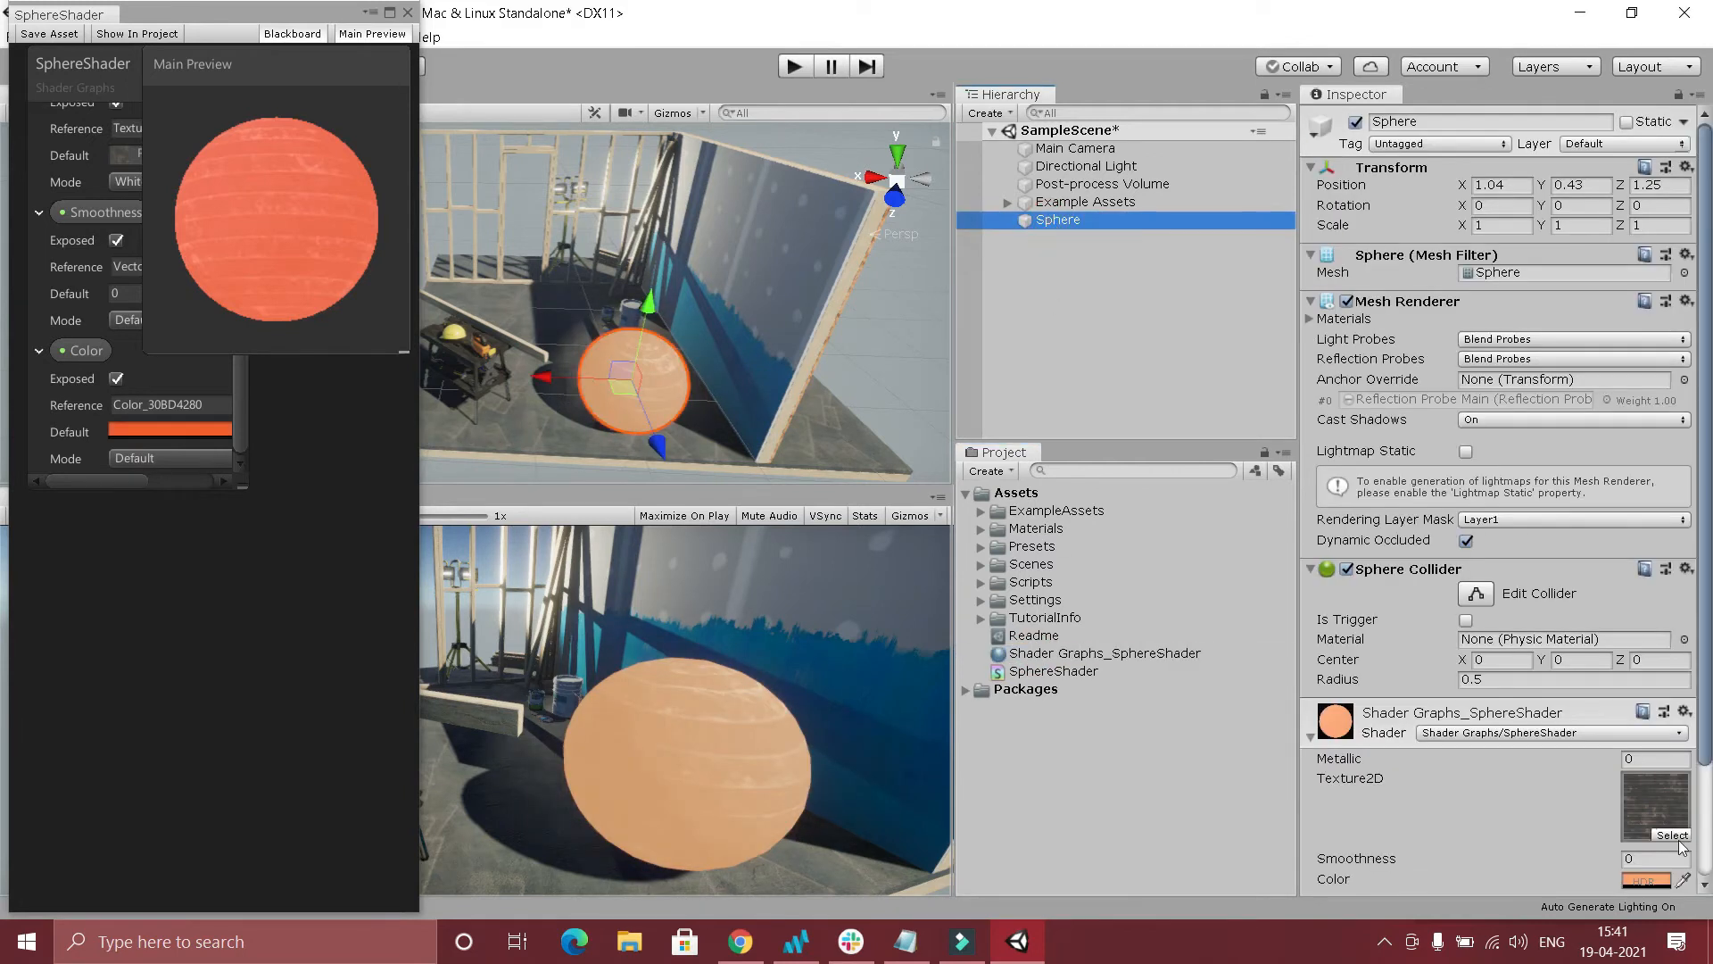
scroll(1613, 819, down, 4)
click(1646, 745)
click(1474, 810)
click(1474, 810)
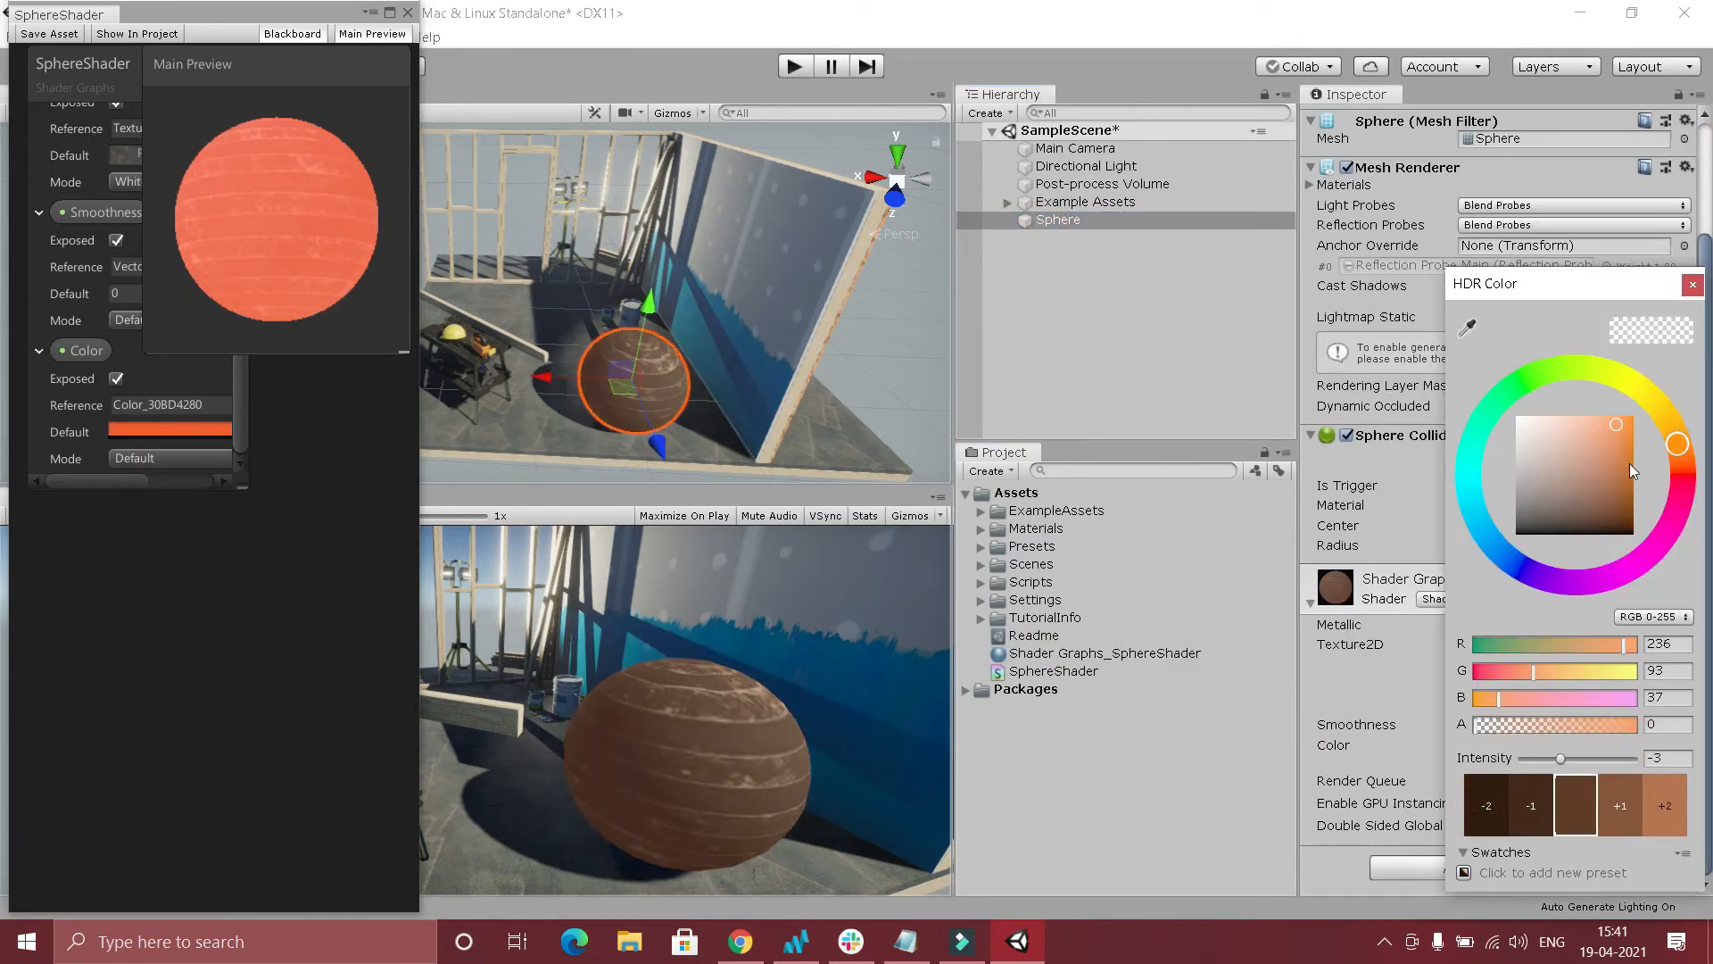
Change the sphere material's Color to a dark red, about R 145, G 32, B 40.
click(1586, 484)
drag(1685, 449, 1677, 487)
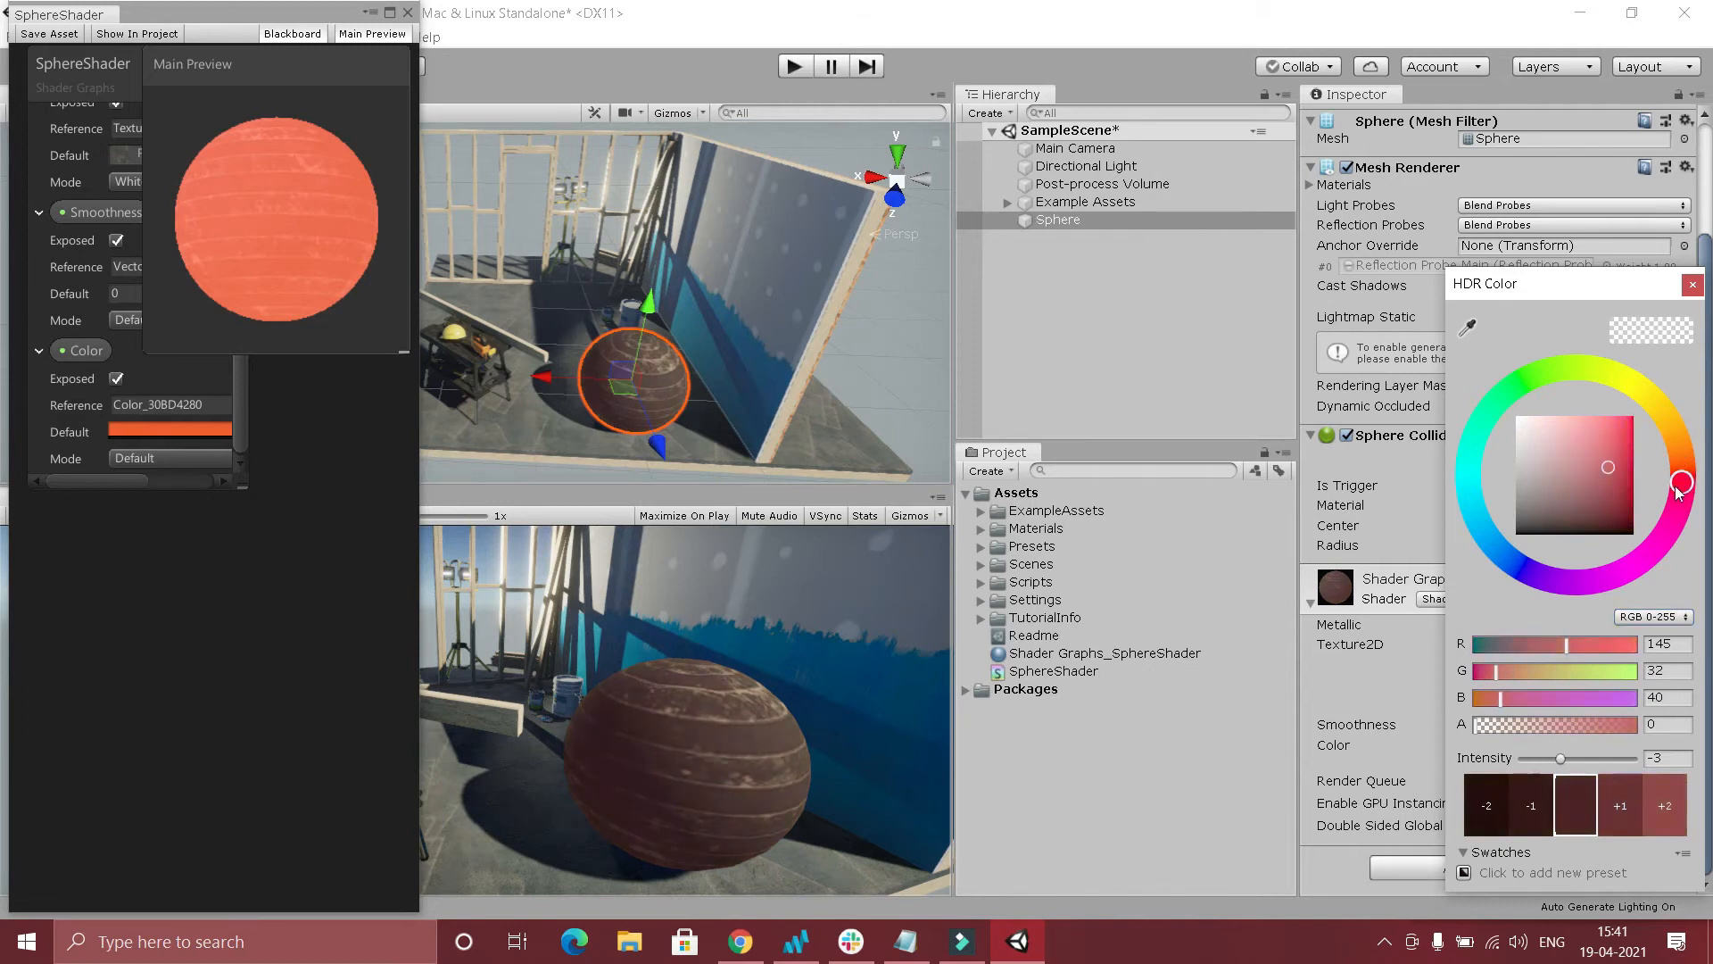
click(1692, 285)
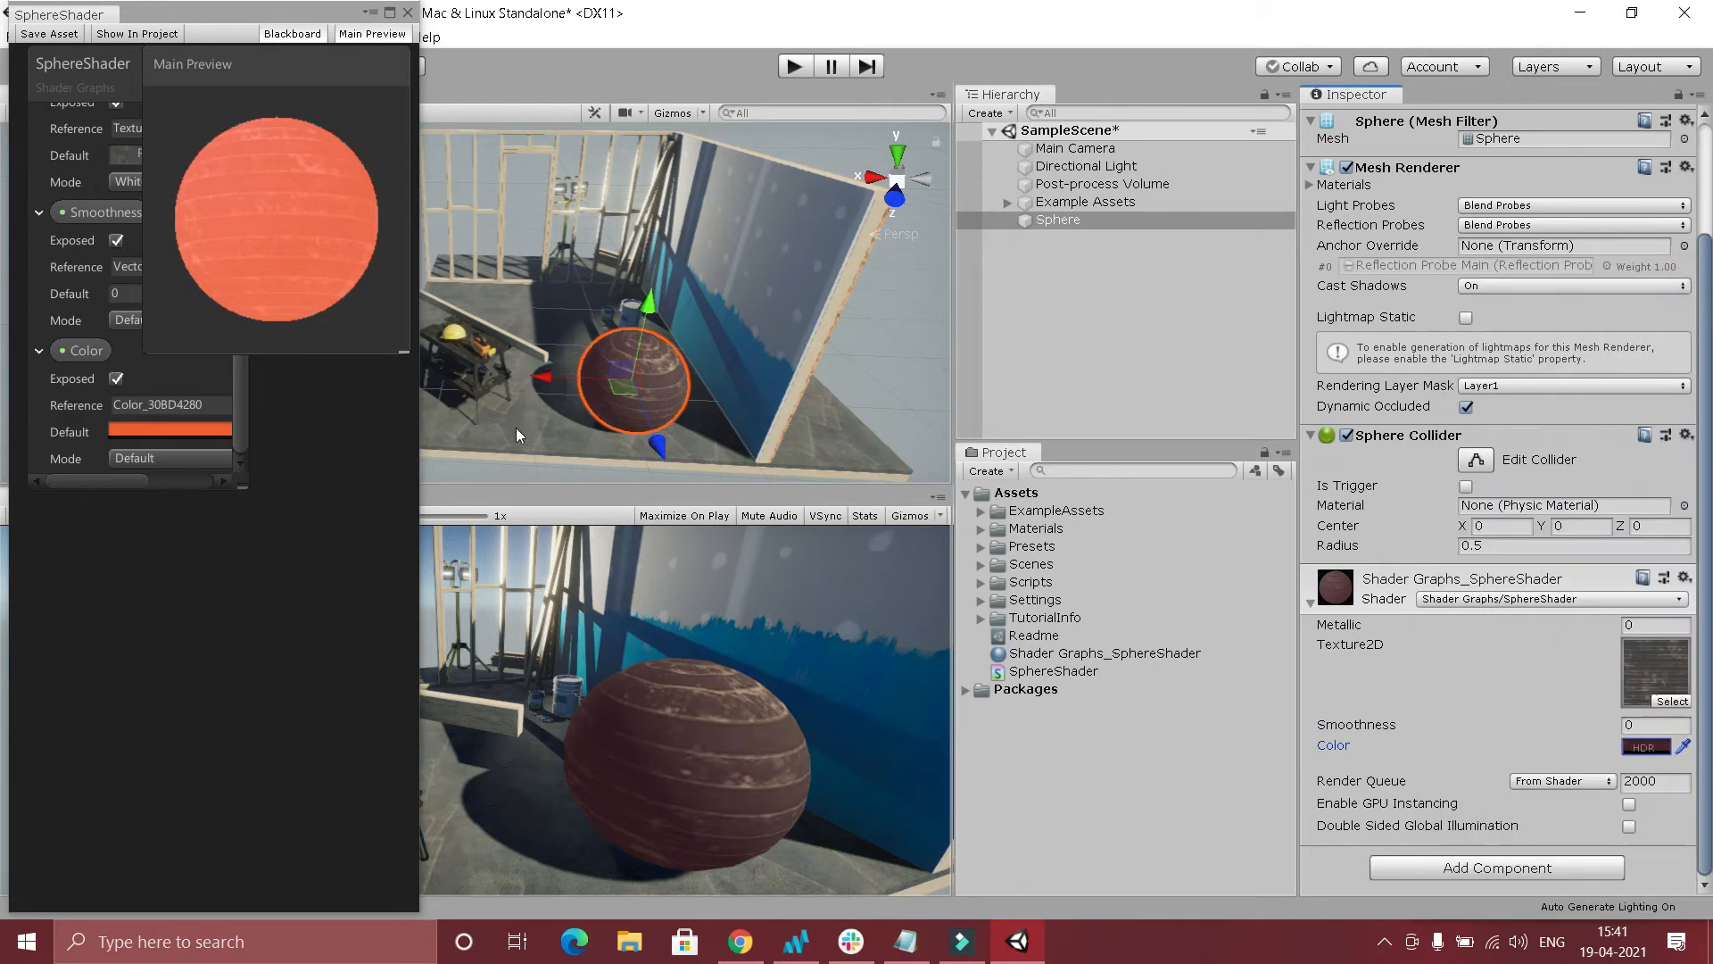
Widen the shader graph window again and move the Color property node to the left of Sample Texture 2D.
drag(423, 203, 1680, 232)
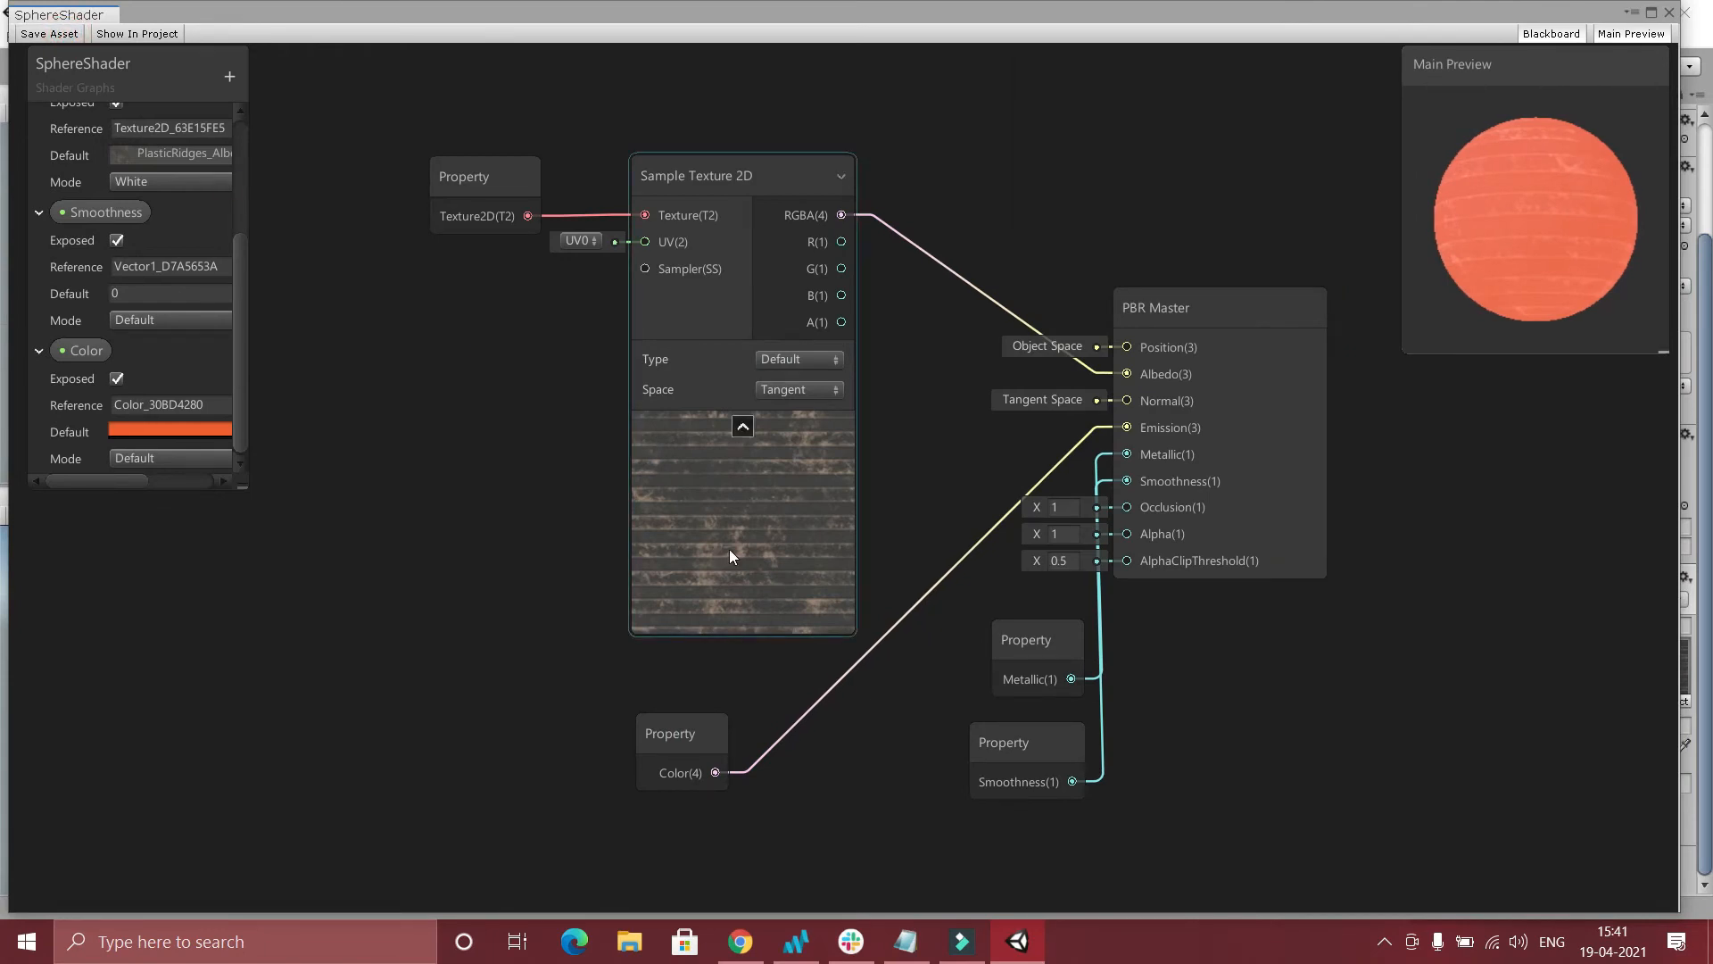
drag(678, 733, 324, 419)
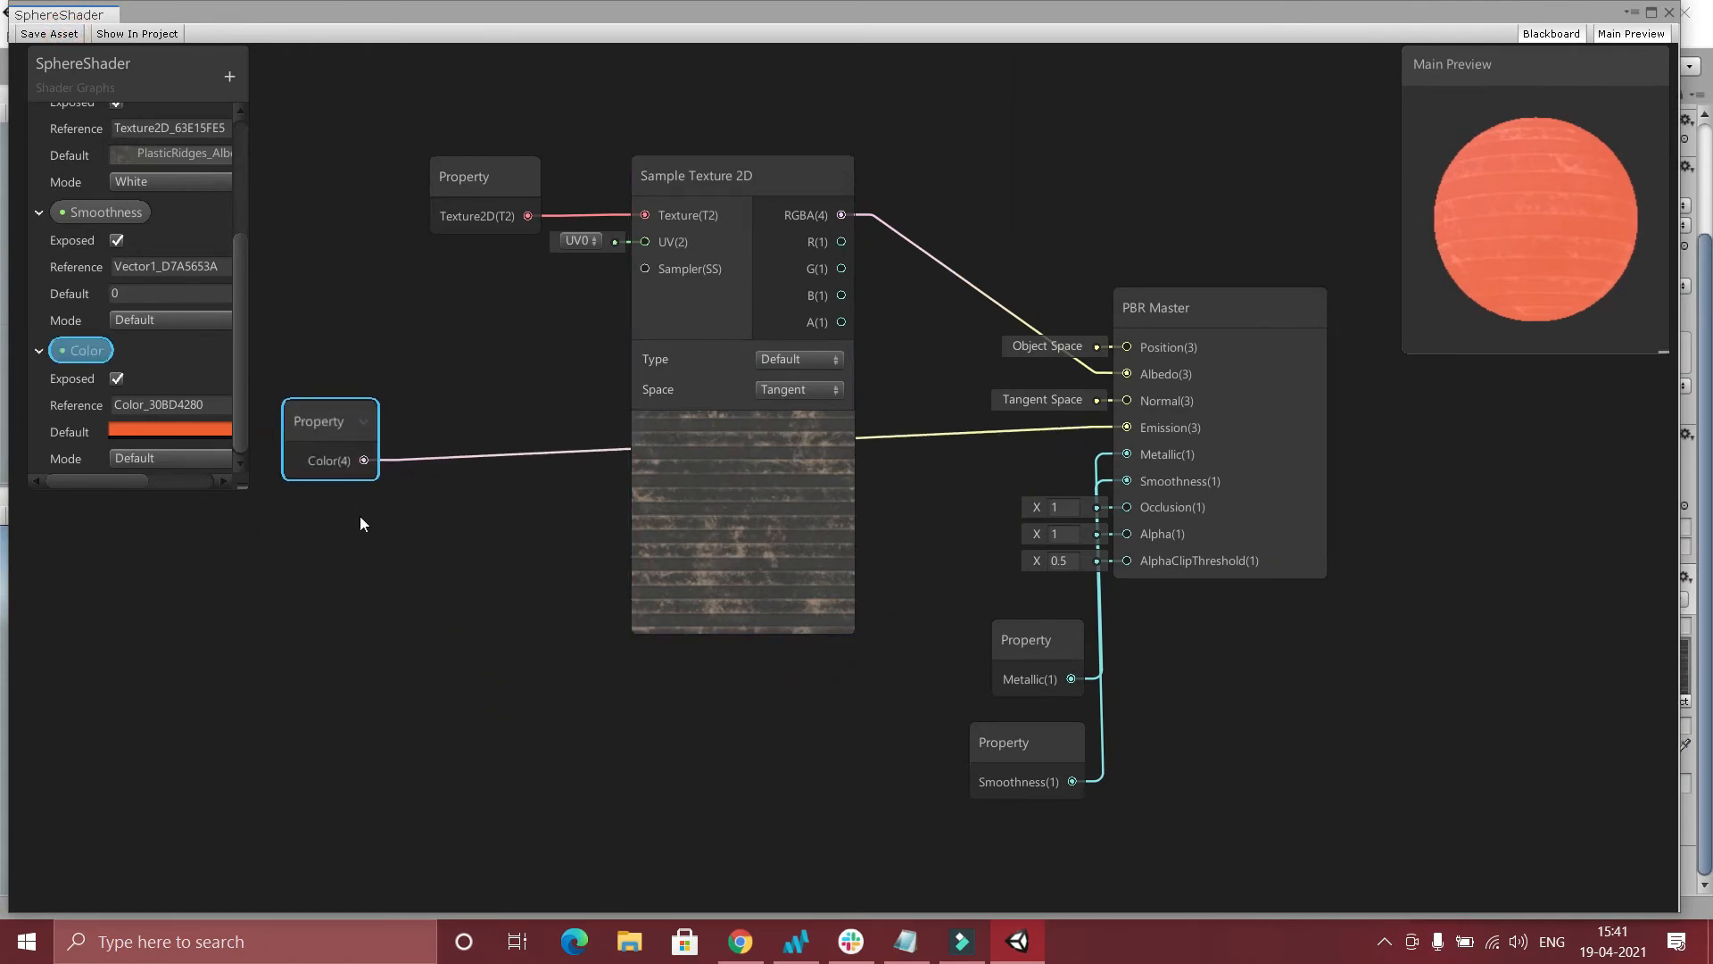
Create a Multiply node in the graph near the Color property node.
right_click(498, 365)
click(551, 379)
text(mu)
key(Return)
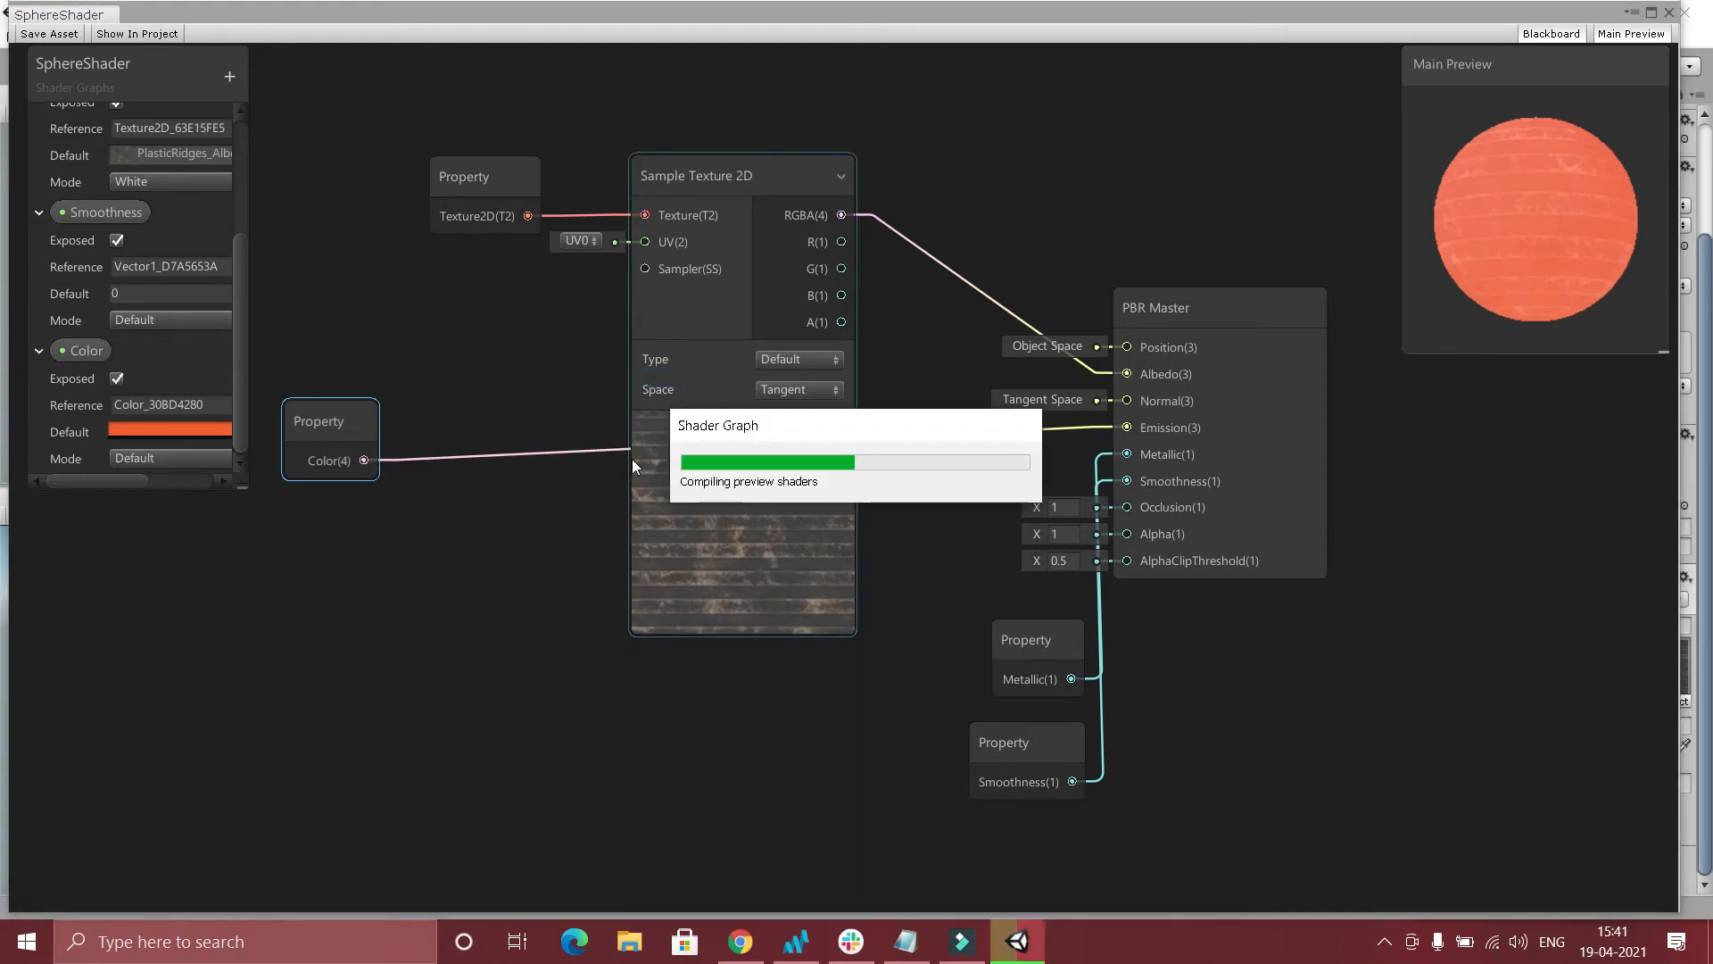
Place the Multiply node below Sample Texture 2D and connect Color to its A input and the texture's RGBA output to B.
drag(608, 755, 615, 690)
drag(731, 207, 767, 117)
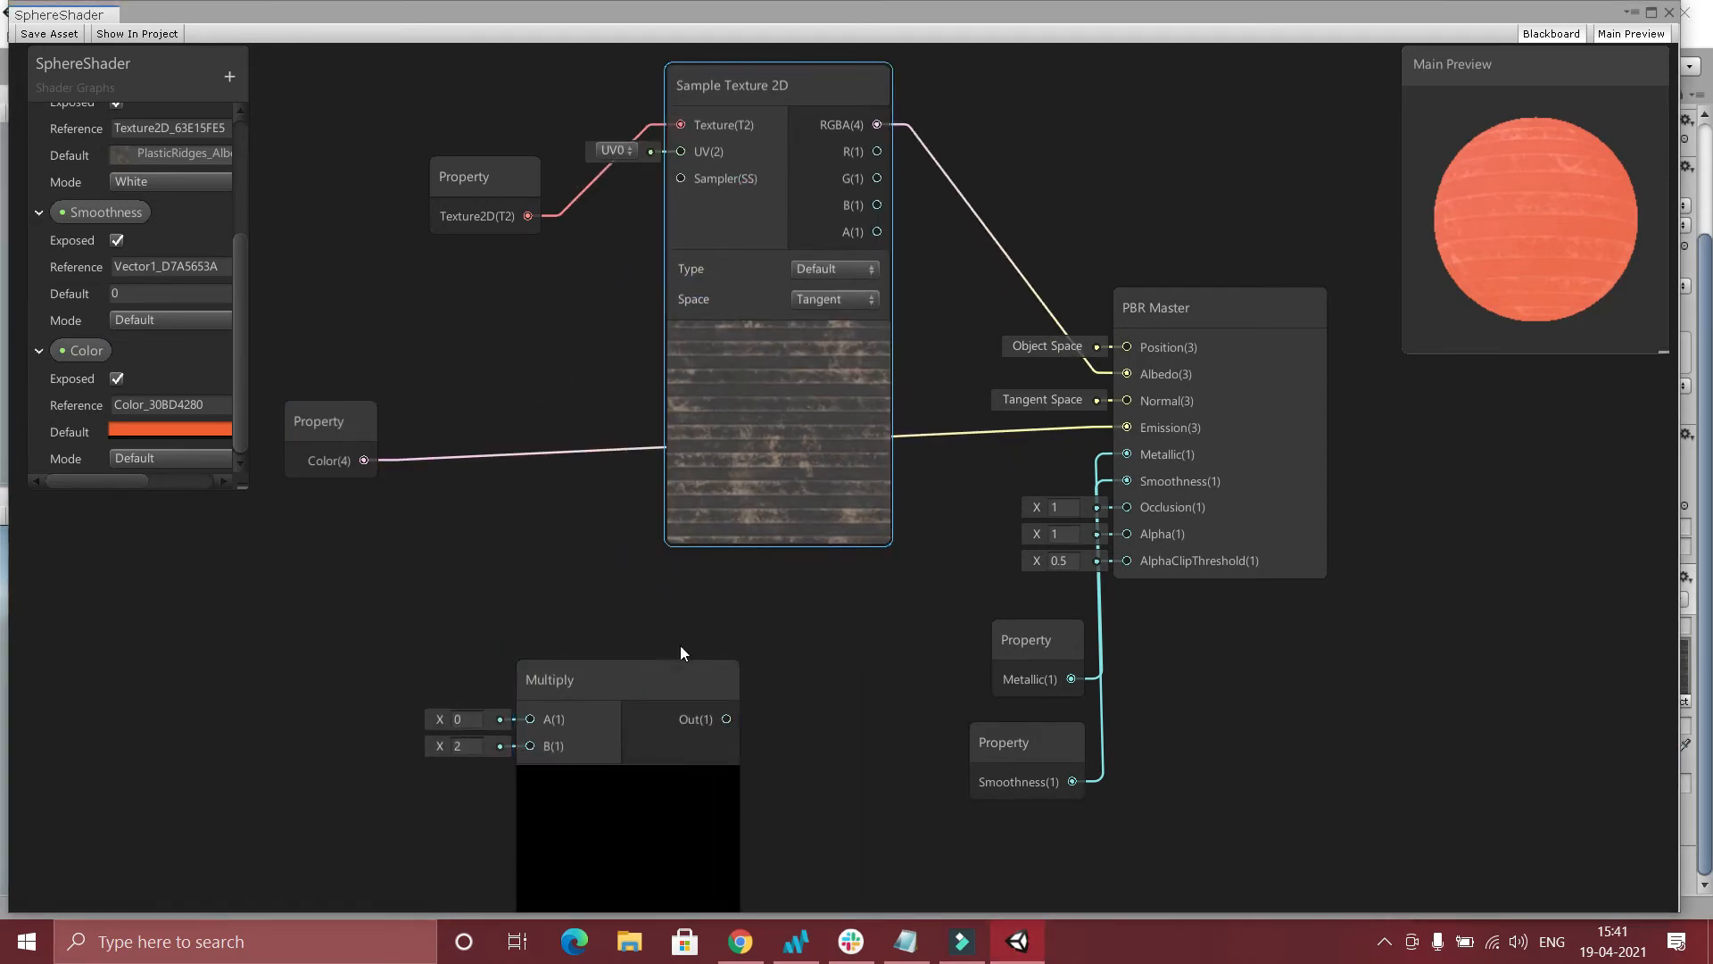
drag(684, 674, 814, 571)
drag(364, 460, 661, 622)
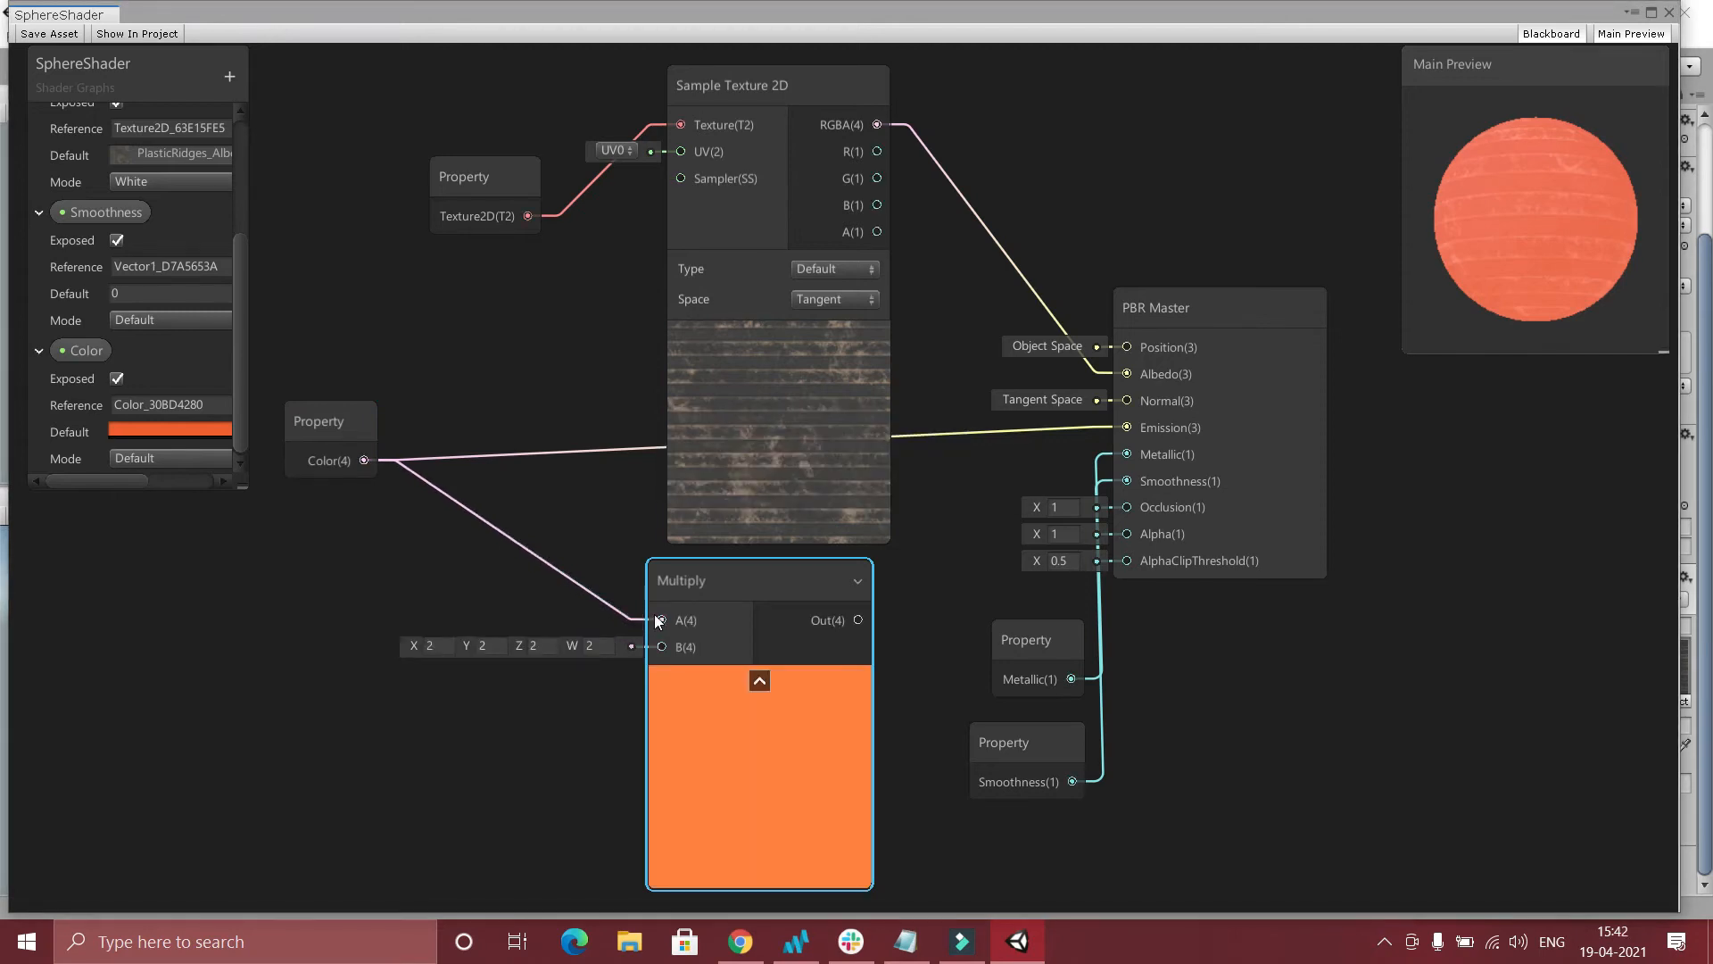
drag(878, 127, 661, 648)
Connect the Multiply output to Albedo on PBR Master and delete the link from Color to Emission.
drag(859, 622, 1127, 375)
click(509, 461)
key(Delete)
Rearrange PBR Master and the Metallic and Smoothness property nodes so their links are easier to follow.
drag(1208, 521, 1290, 292)
drag(1300, 233, 1230, 494)
scroll(945, 405, down, 2)
drag(1111, 449, 1202, 483)
drag(1008, 690, 1099, 740)
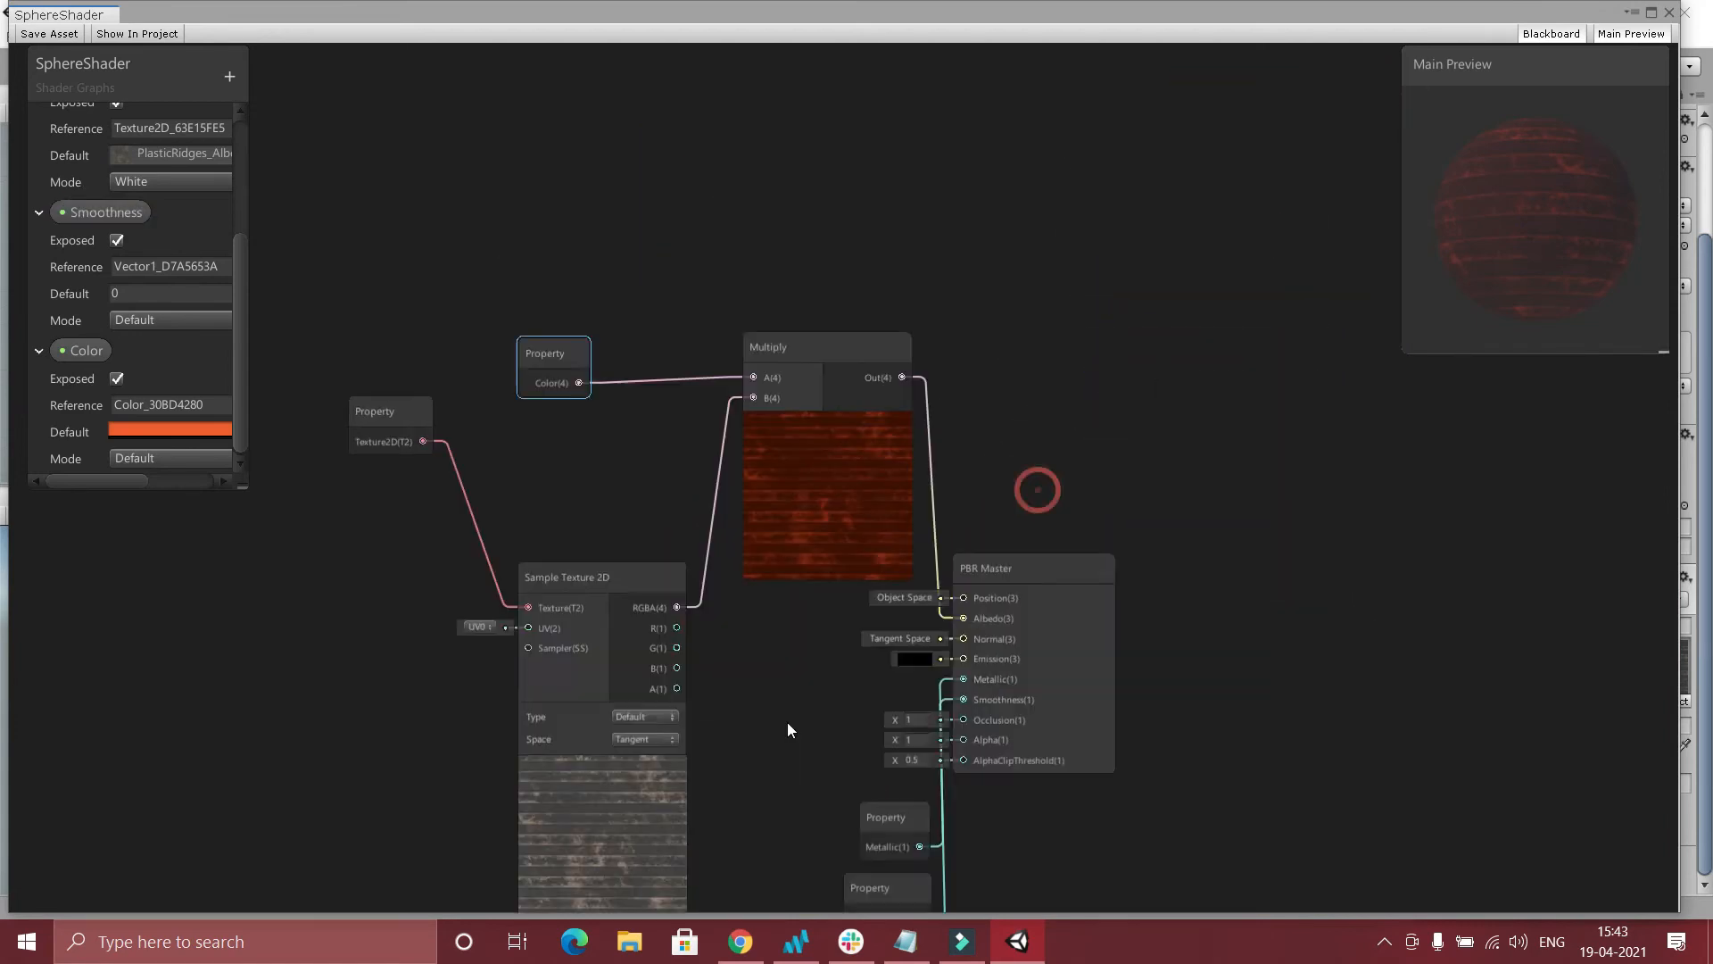
Create a second Multiply node above the first one and connect the Color property to its A input.
right_click(696, 375)
click(754, 383)
text(multiply)
click(751, 458)
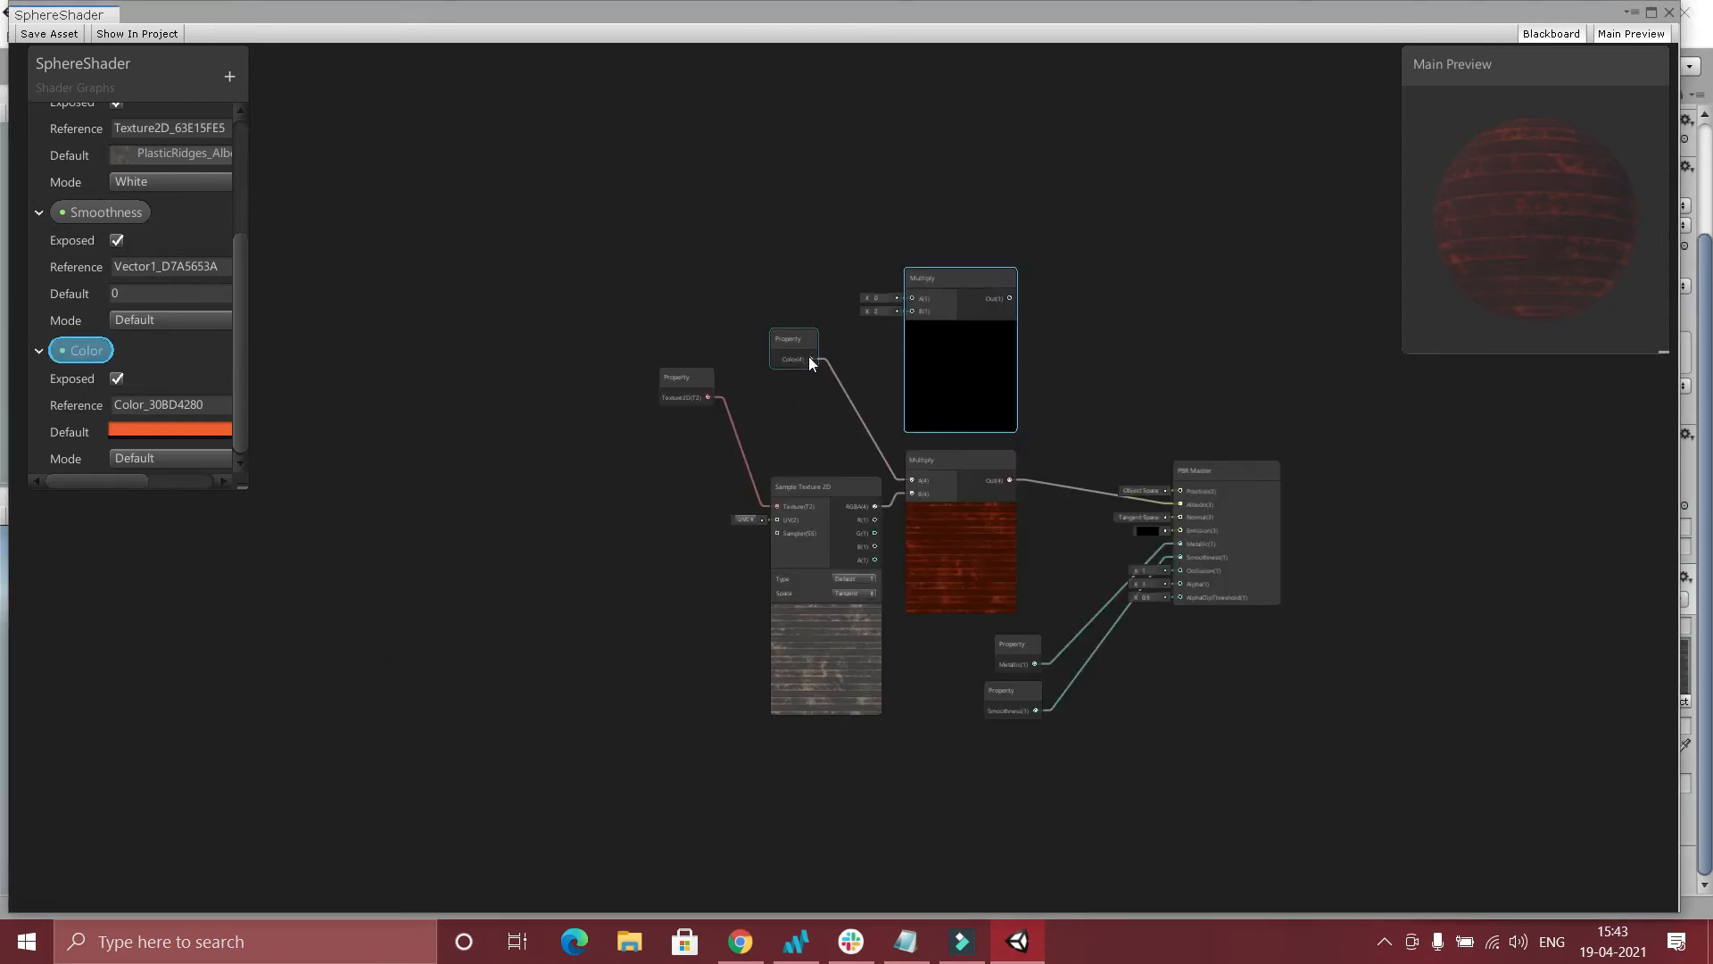
drag(810, 359, 912, 298)
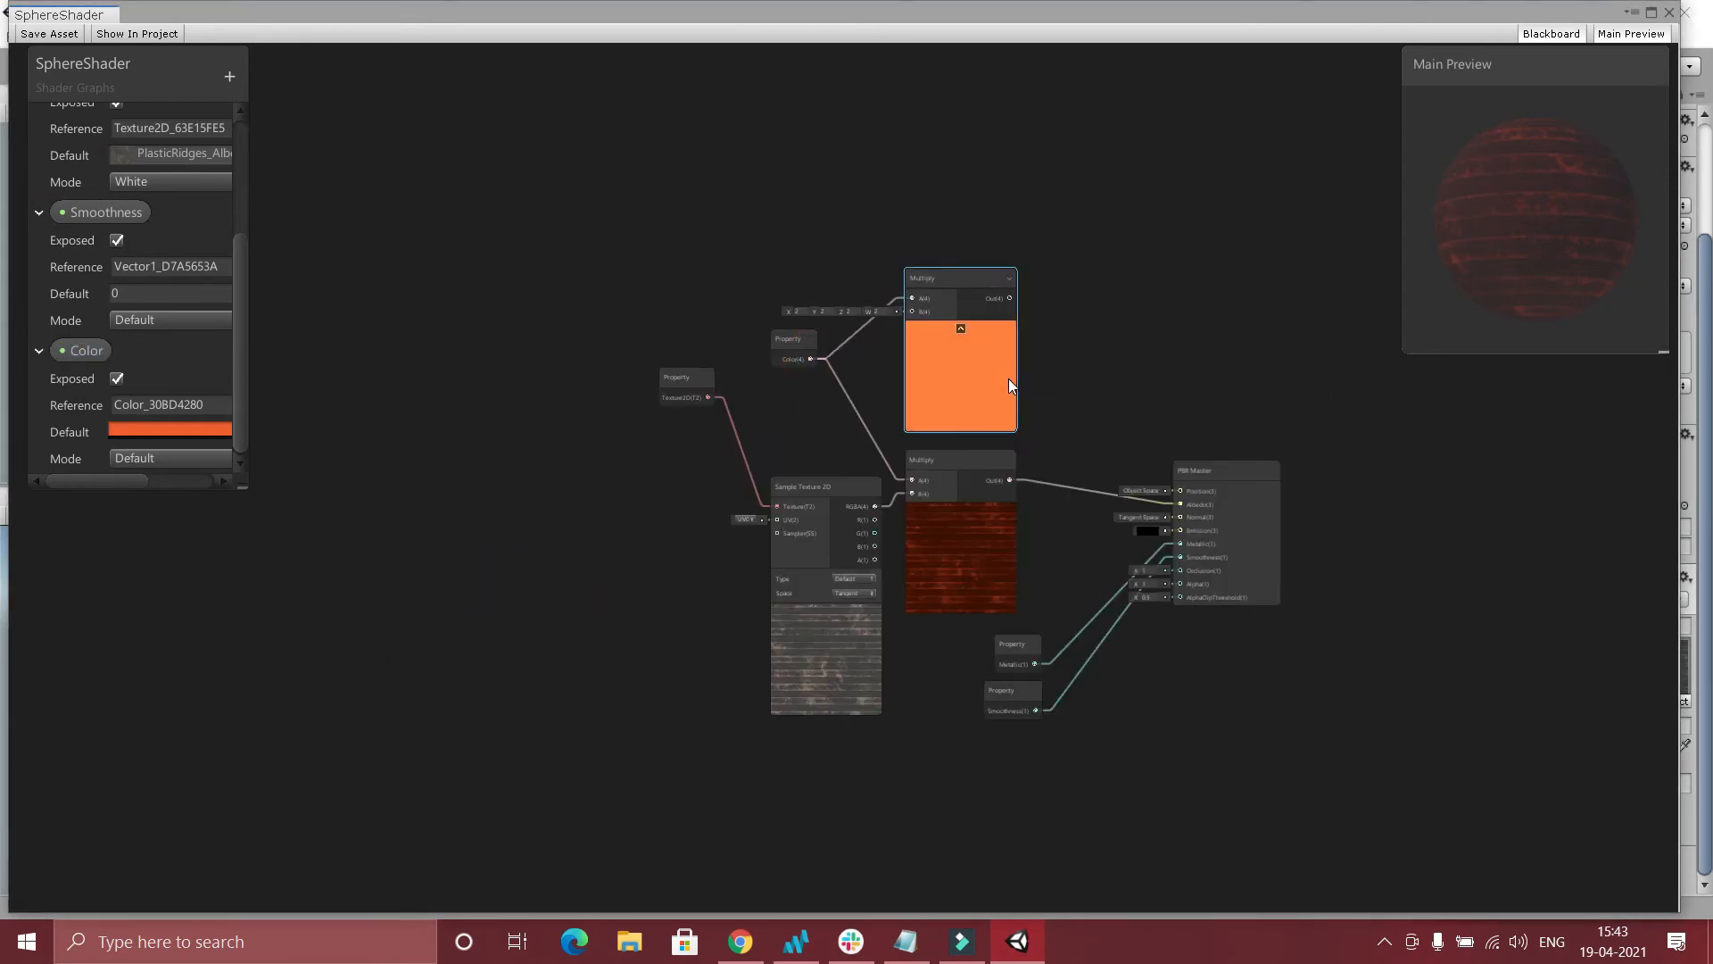
Feed the new Multiply node's output into A of the texture Multiply node and reposition the color nodes.
drag(962, 368, 996, 352)
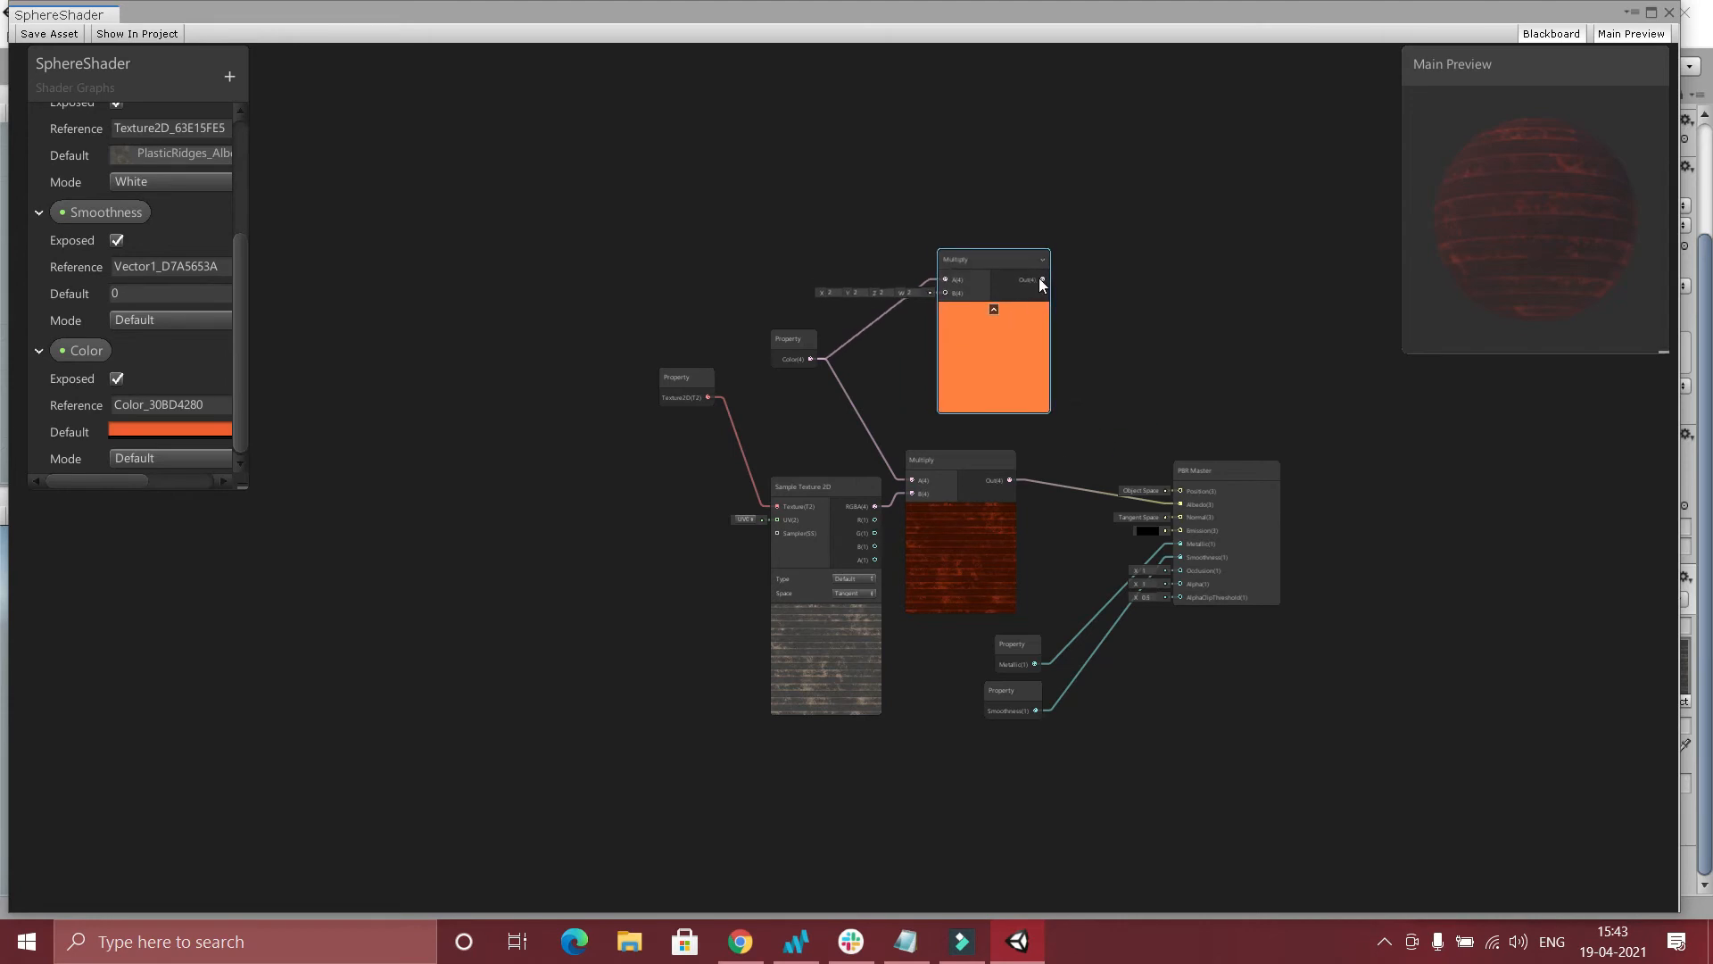
drag(1042, 281, 913, 477)
drag(974, 561, 1037, 571)
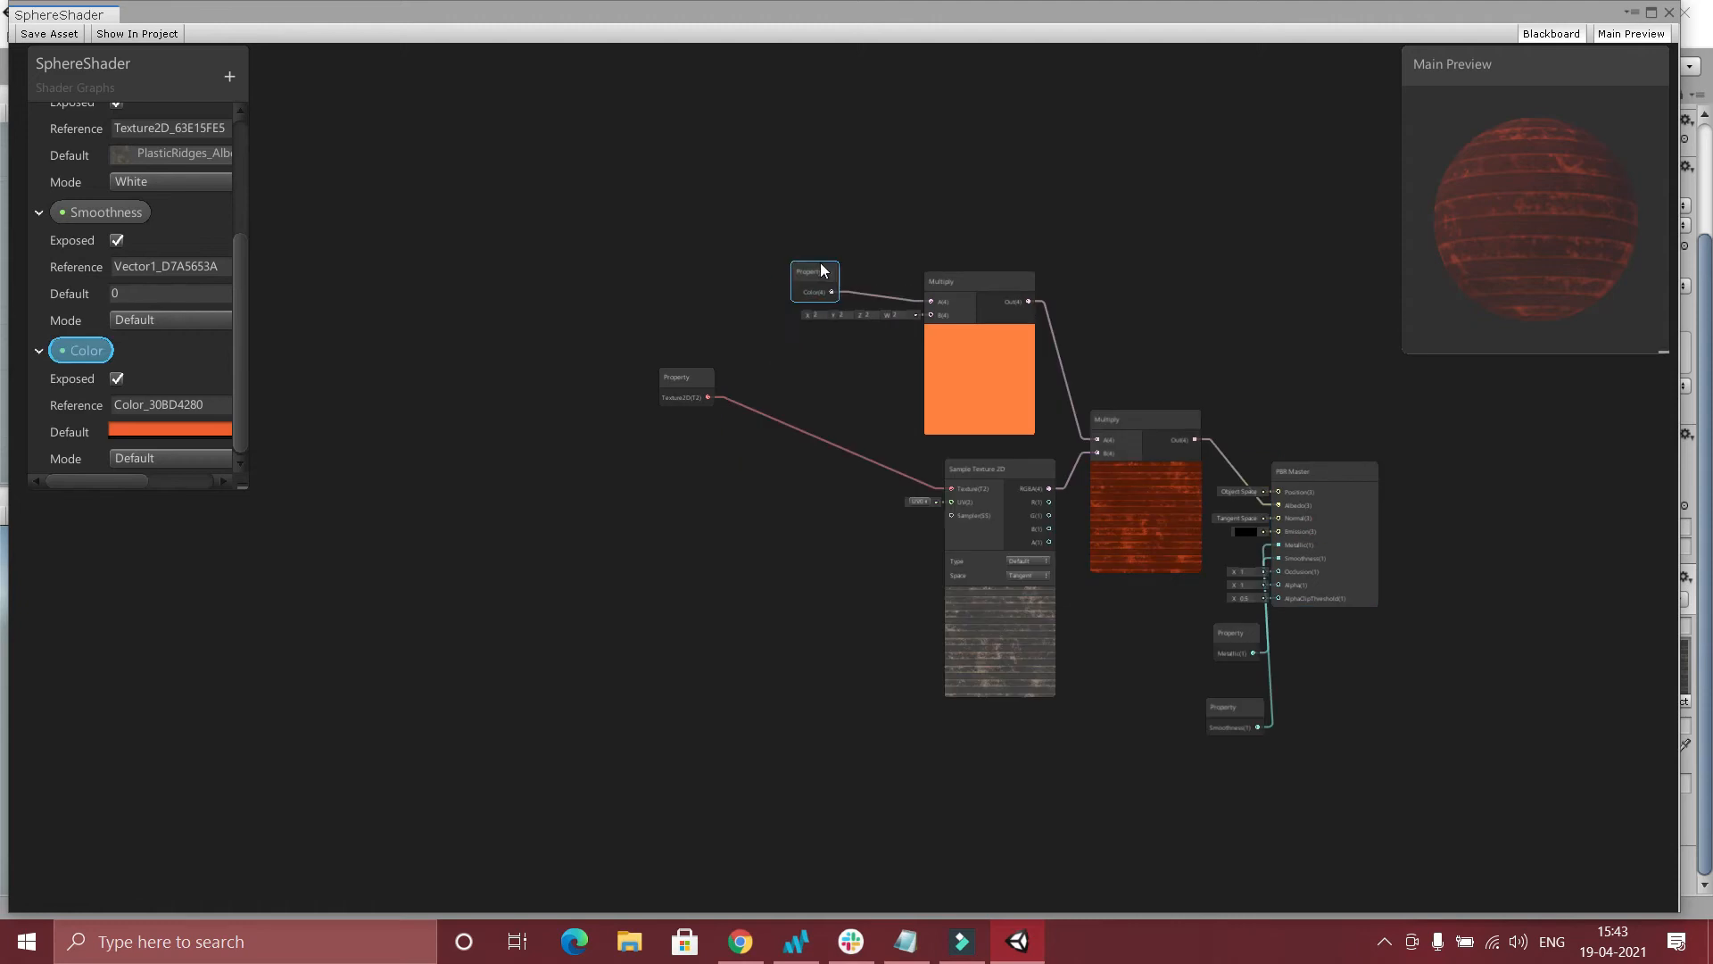
drag(812, 277, 880, 210)
Create a Vector 1 node with X set to 2 and connect it to B of the color Multiply node.
right_click(739, 241)
click(808, 253)
text(ve)
key(Return)
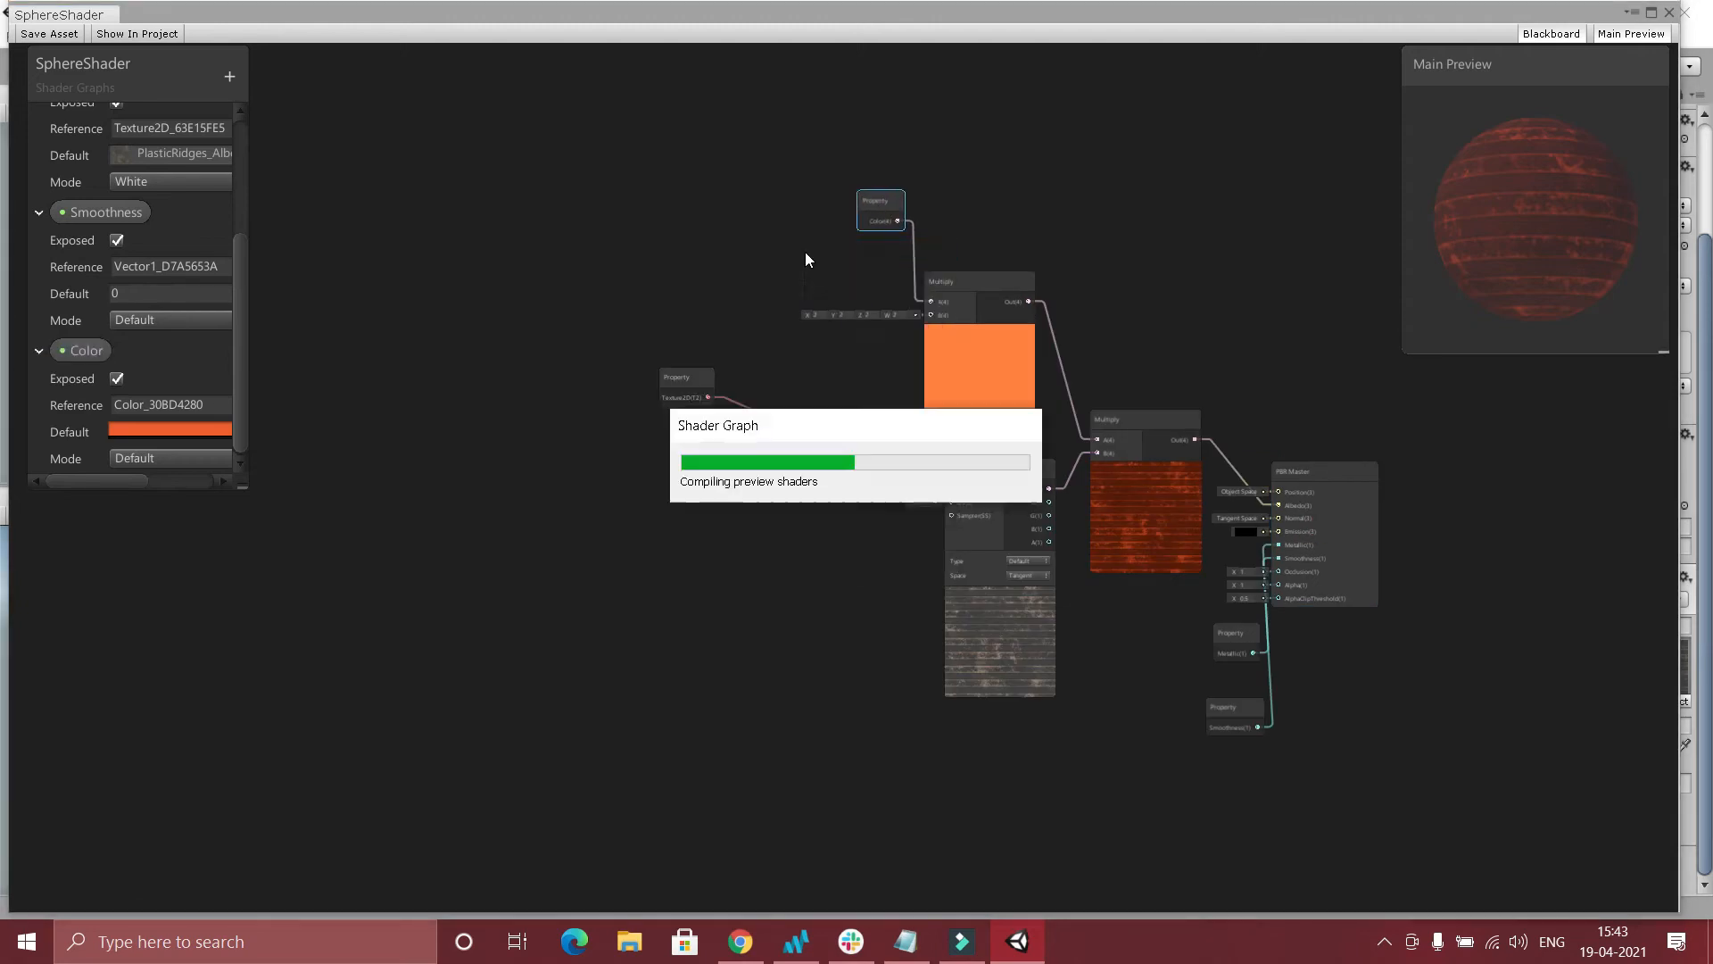
drag(773, 273, 929, 314)
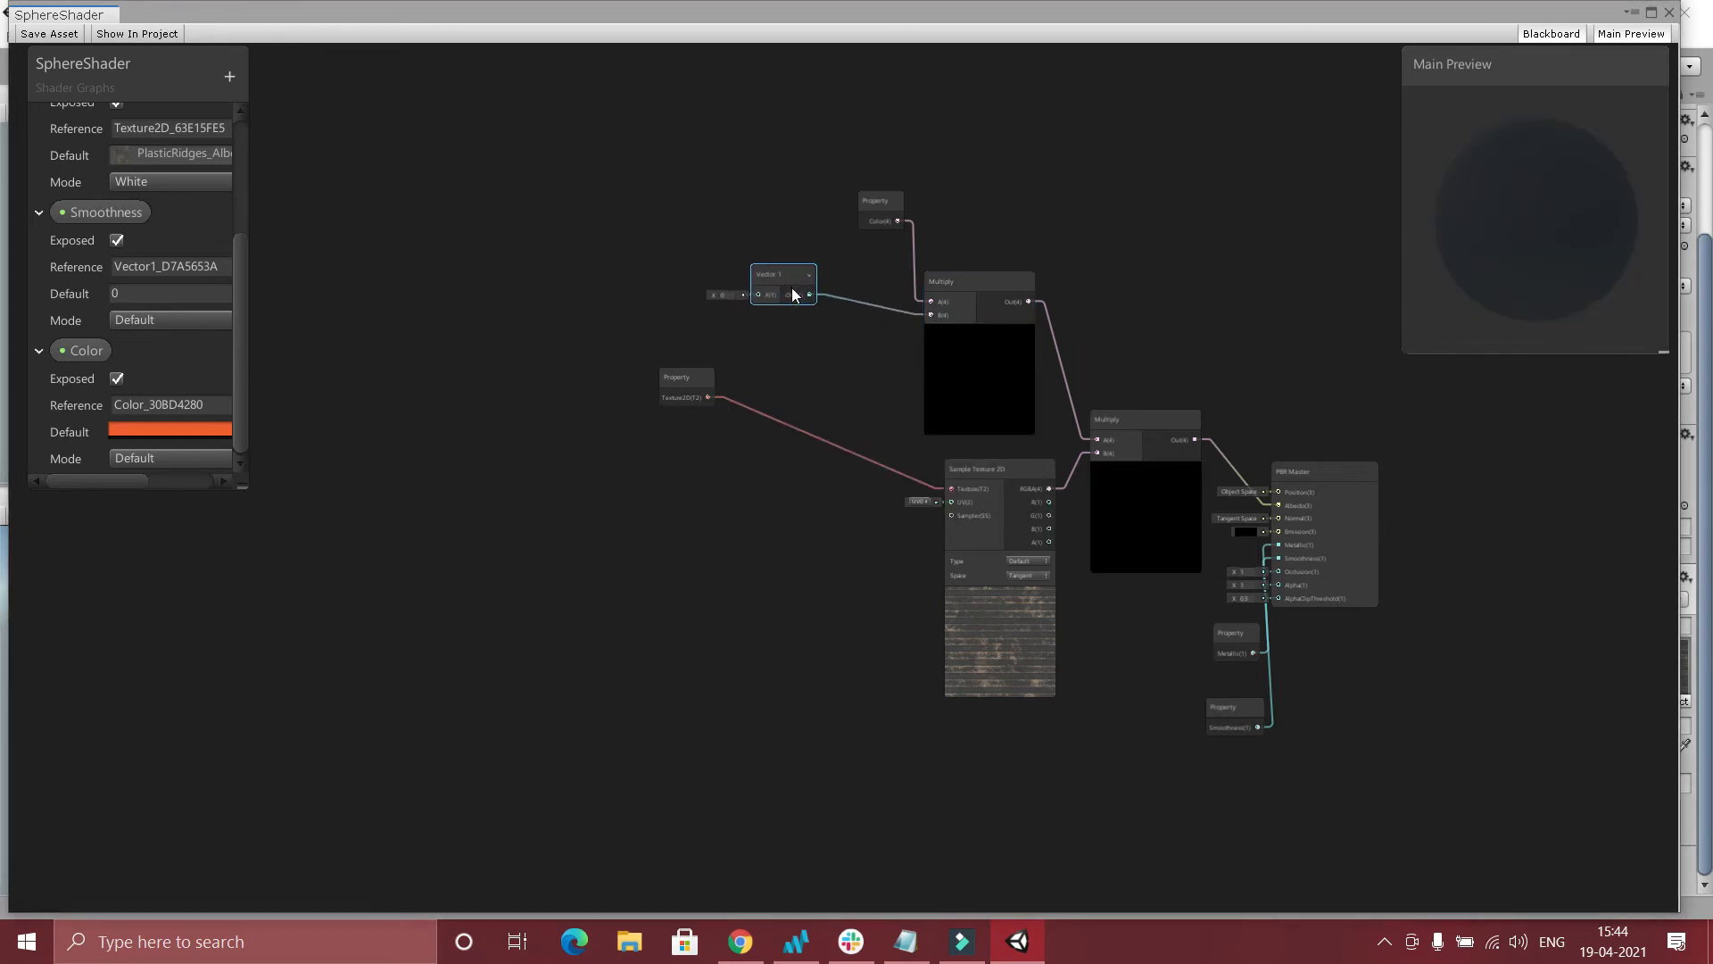
scroll(851, 314, up, 4)
drag(682, 286, 746, 298)
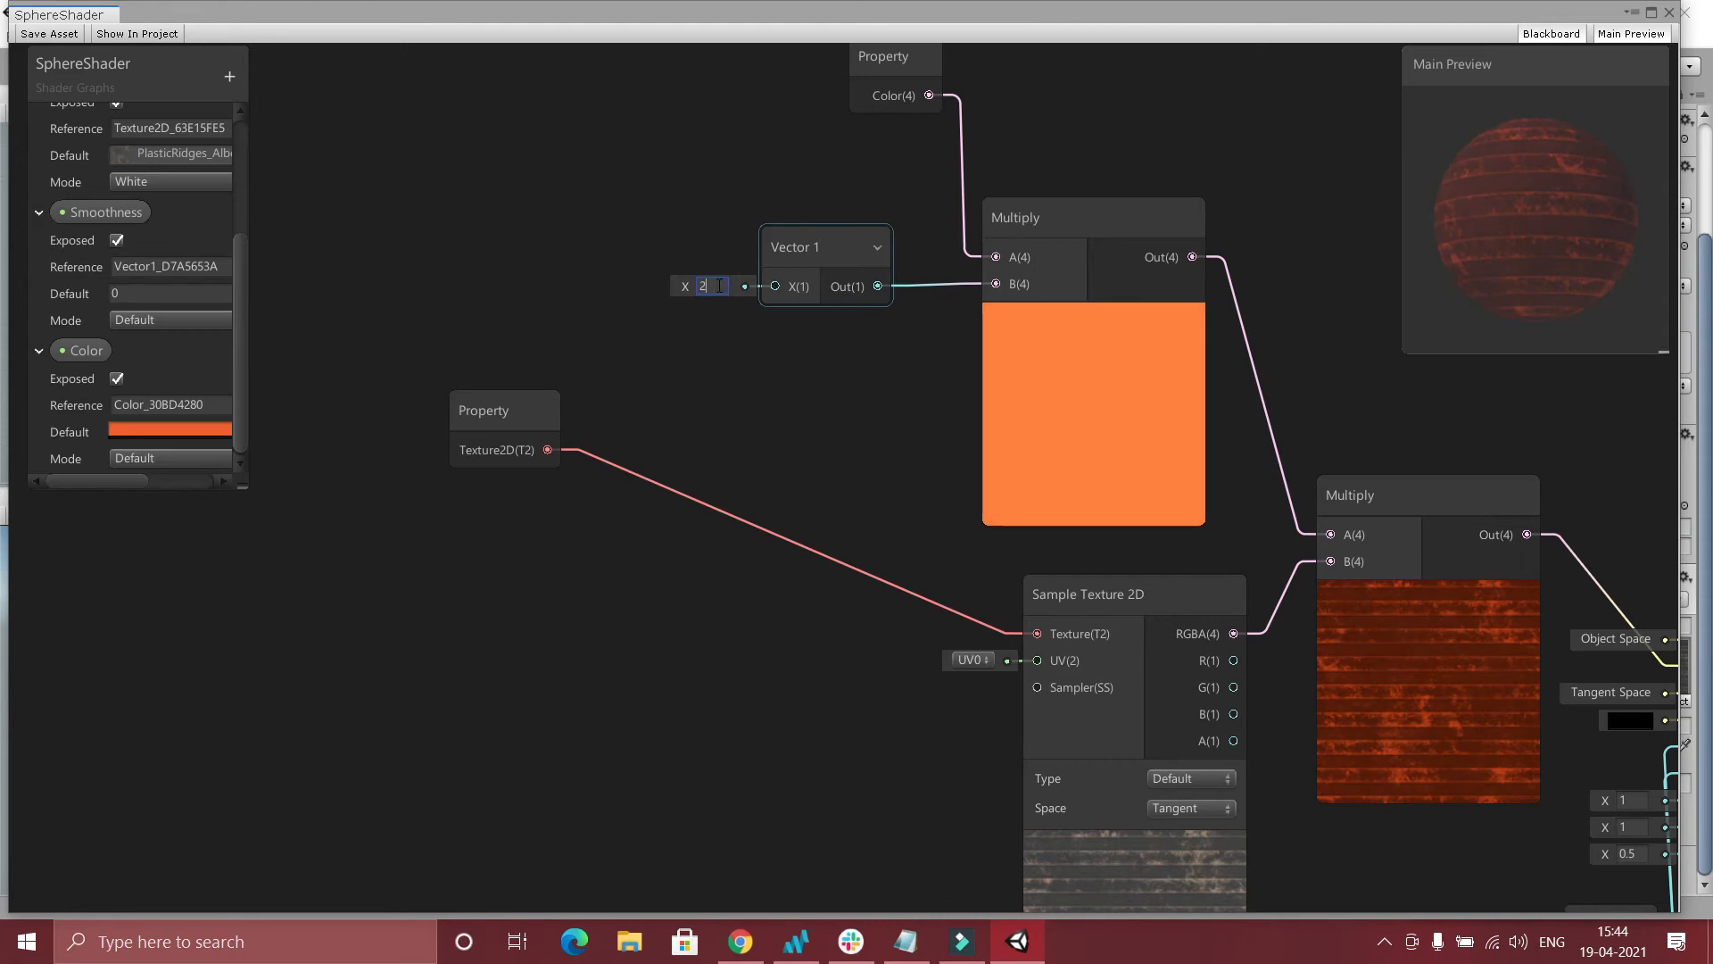
Convert the Vector 1 node to an exposed property.
scroll(962, 425, down, 3)
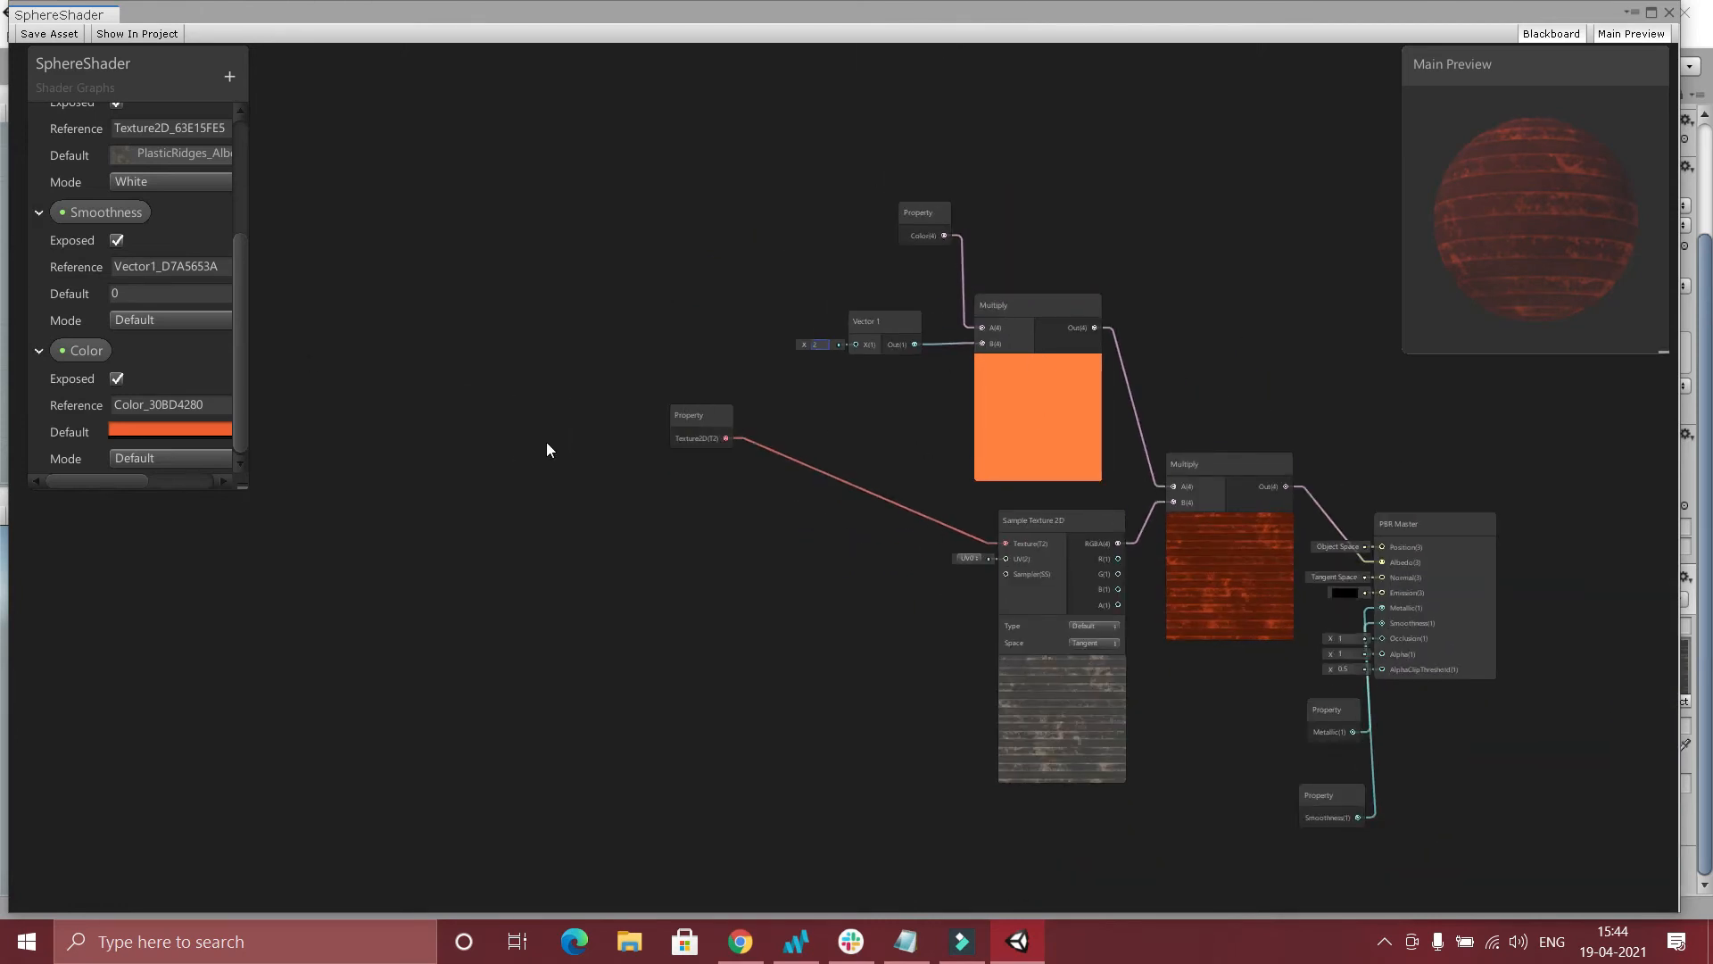
right_click(870, 317)
click(960, 505)
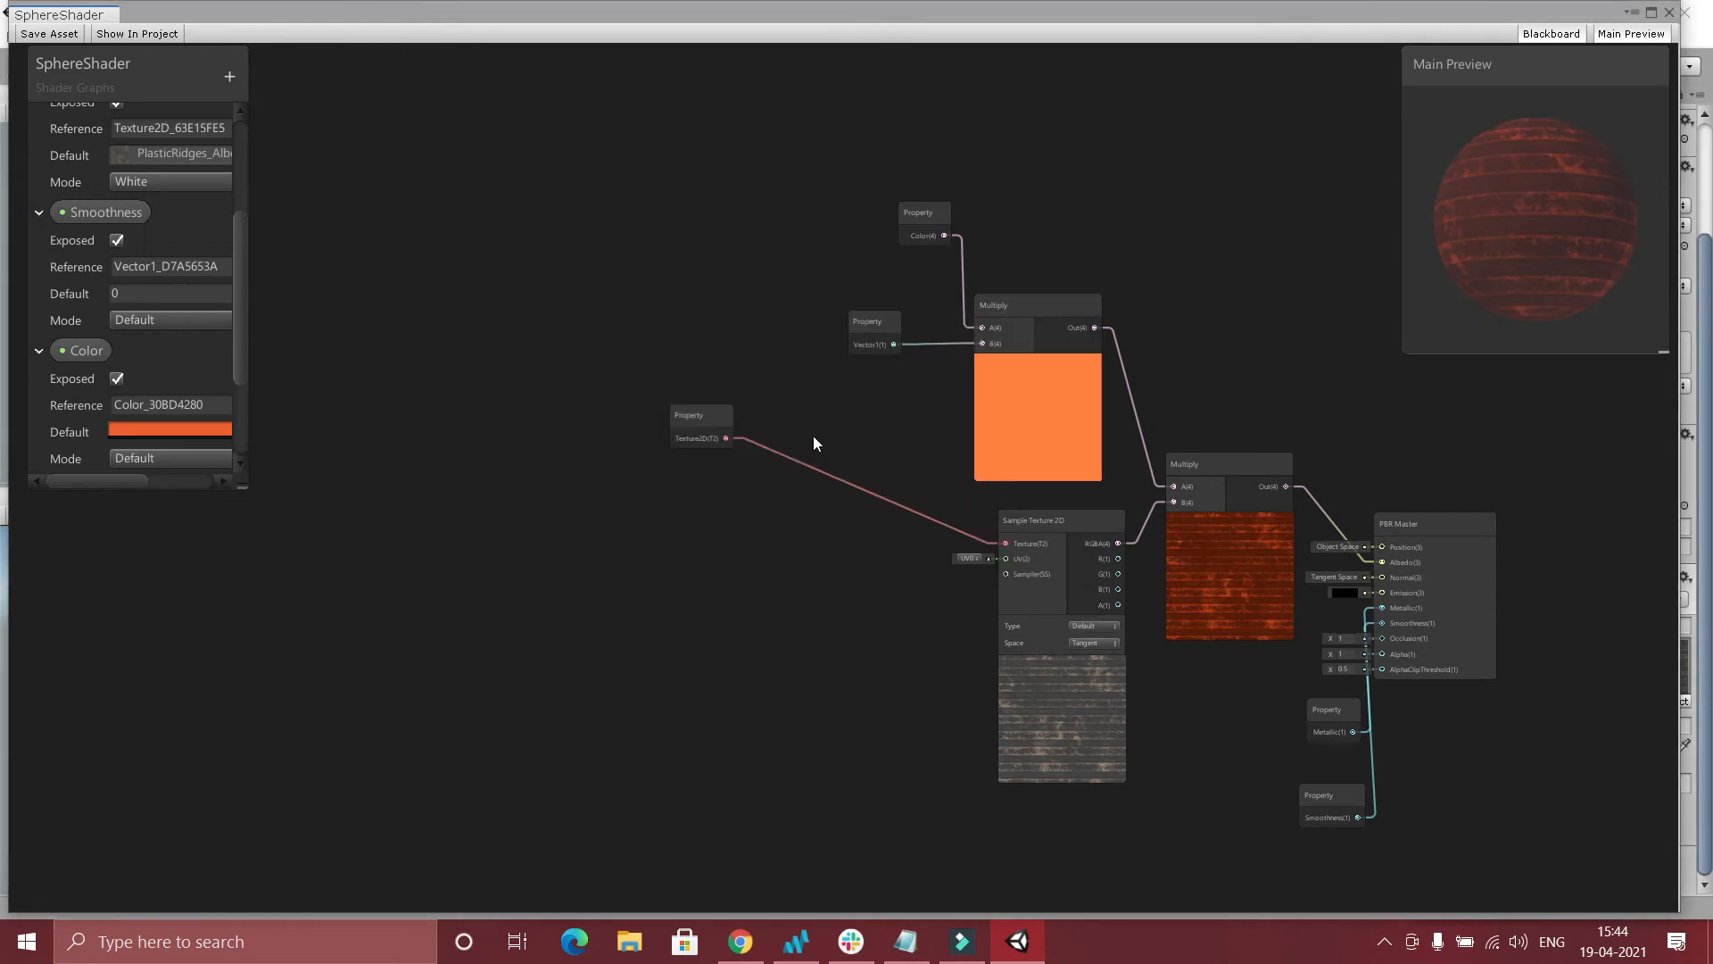
Enlarge the Blackboard and rename the Vector1 property to ColorIntensity.
drag(252, 490, 306, 807)
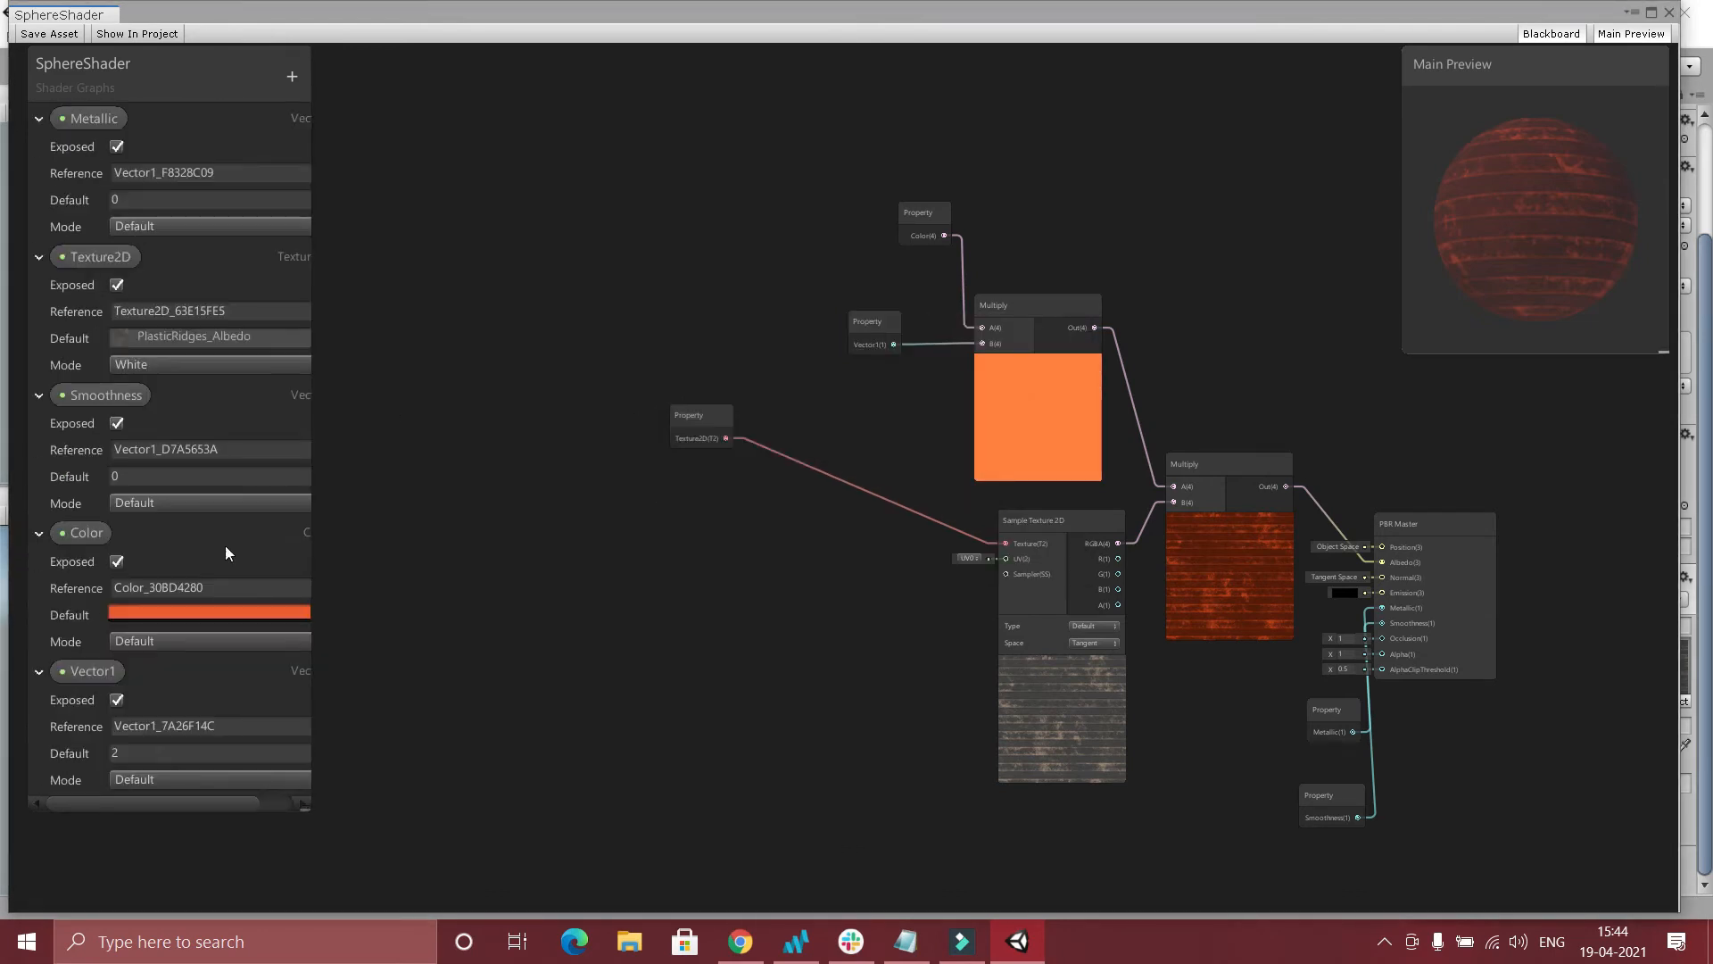
click(77, 673)
right_click(78, 674)
click(129, 687)
text(Co)
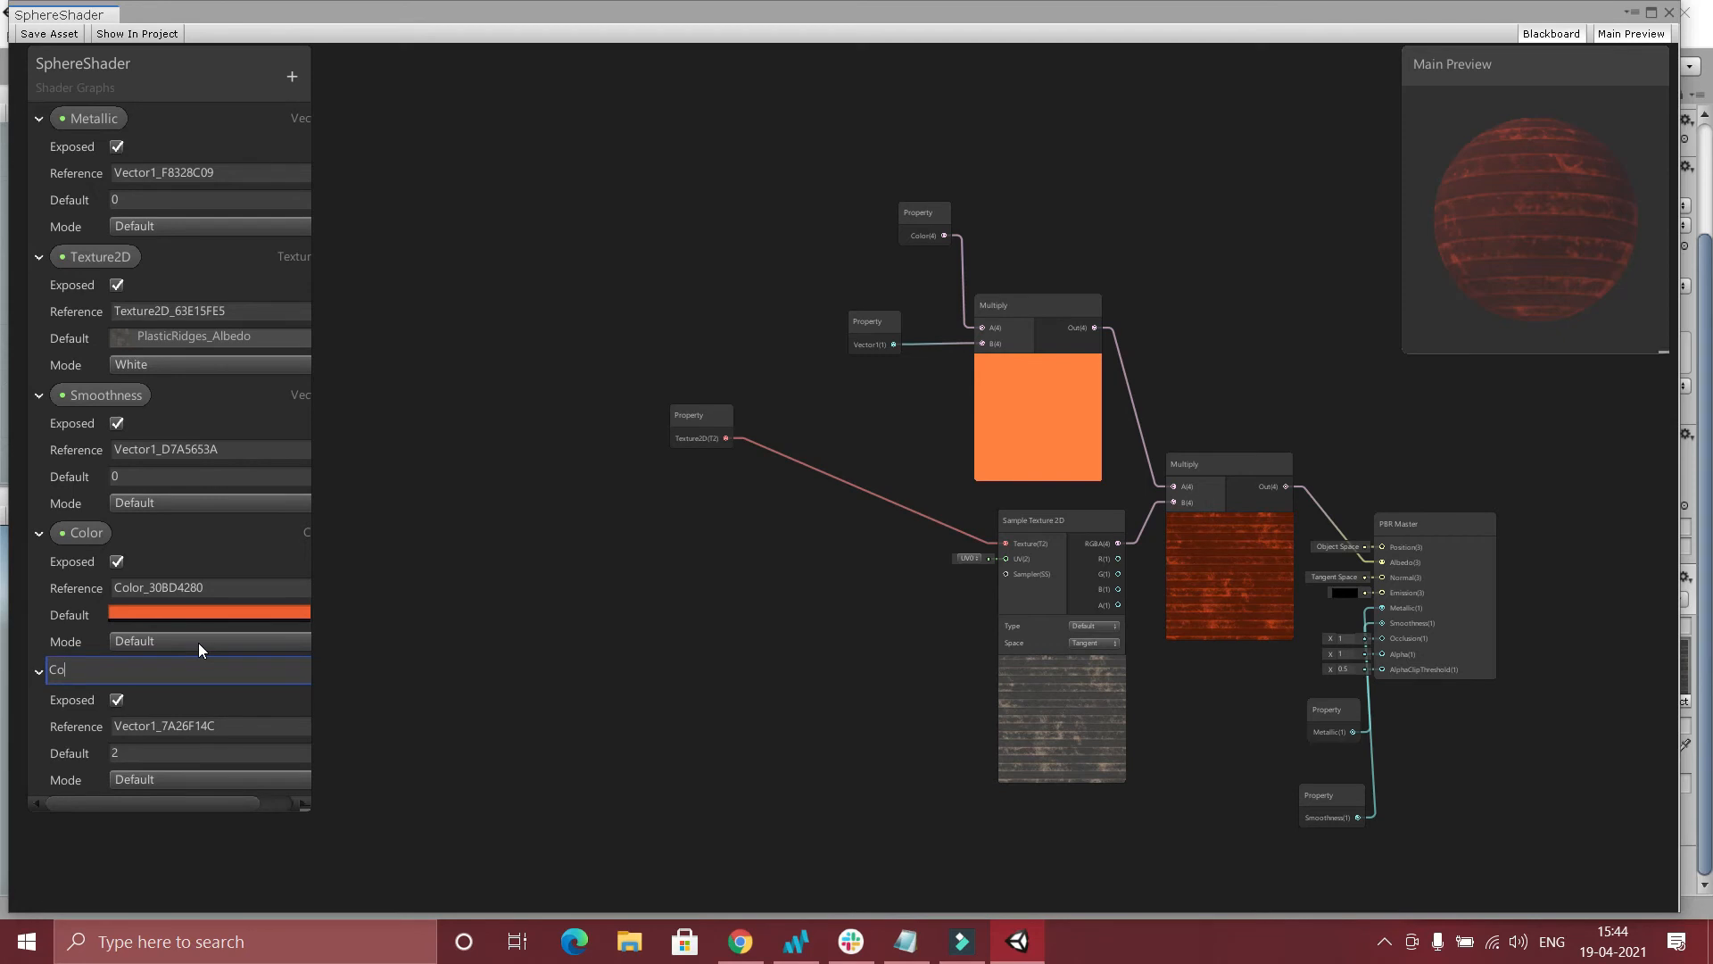
text(lorIntensity)
key(Return)
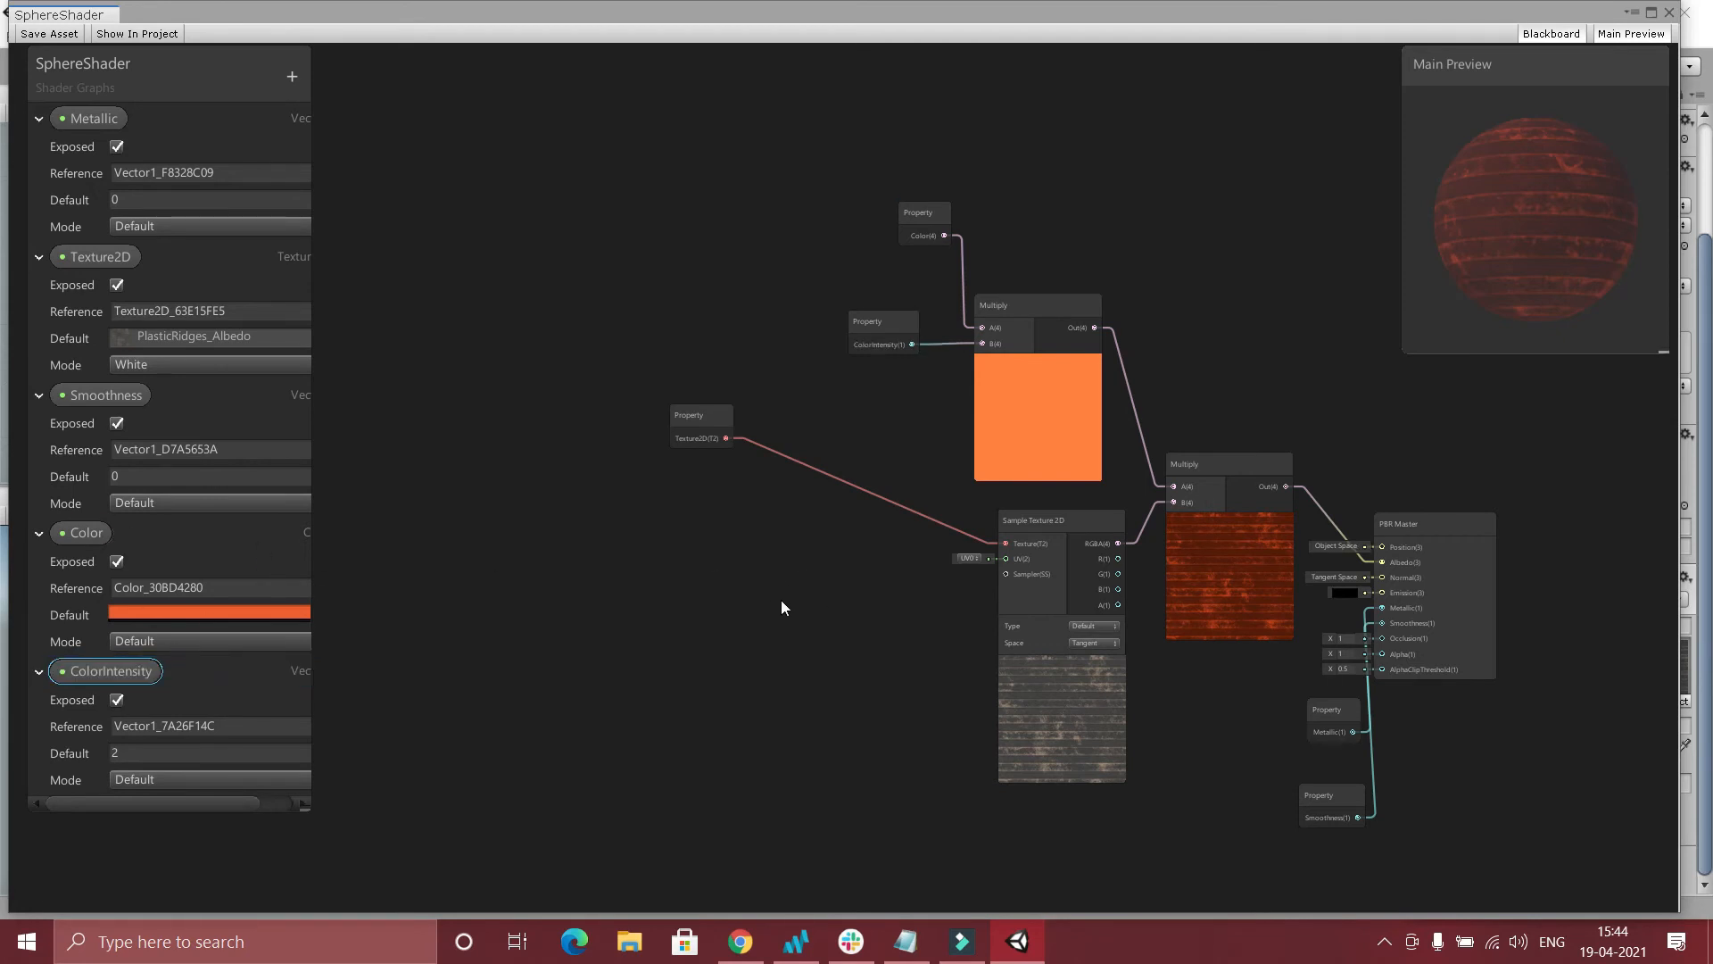
Create a Tiling And Offset node and place it above the Texture2D property node.
click(537, 623)
right_click(526, 584)
click(646, 603)
text(ti)
key(Return)
drag(580, 616, 651, 499)
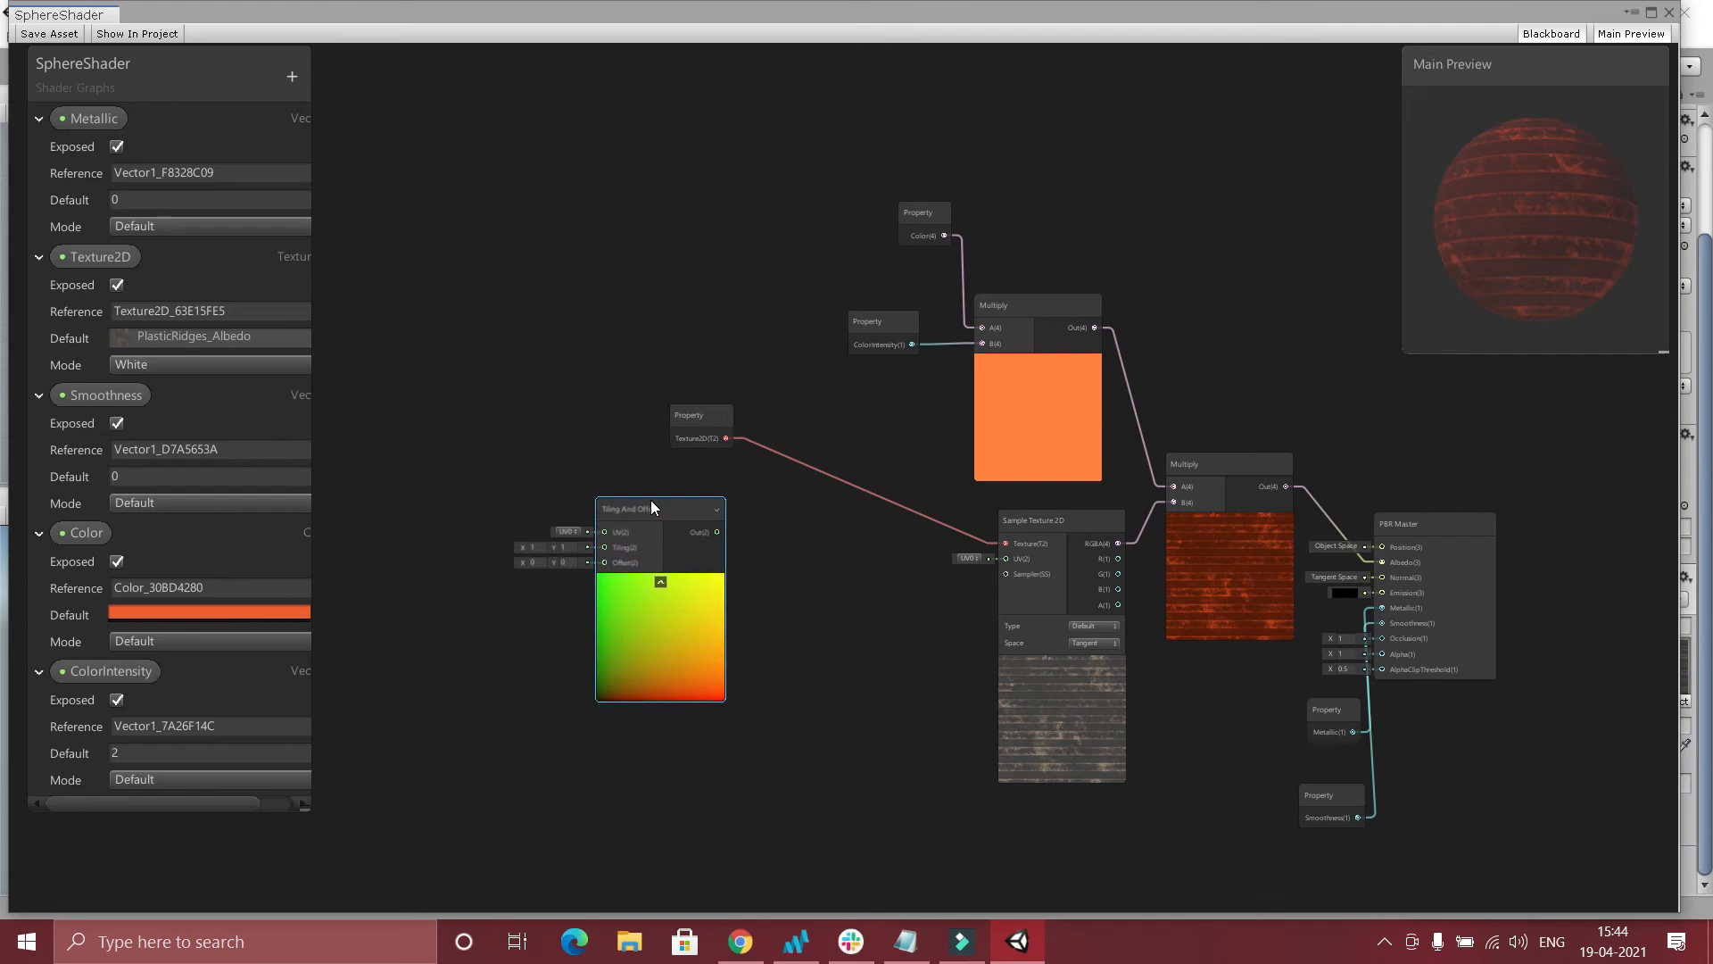
drag(623, 547, 681, 198)
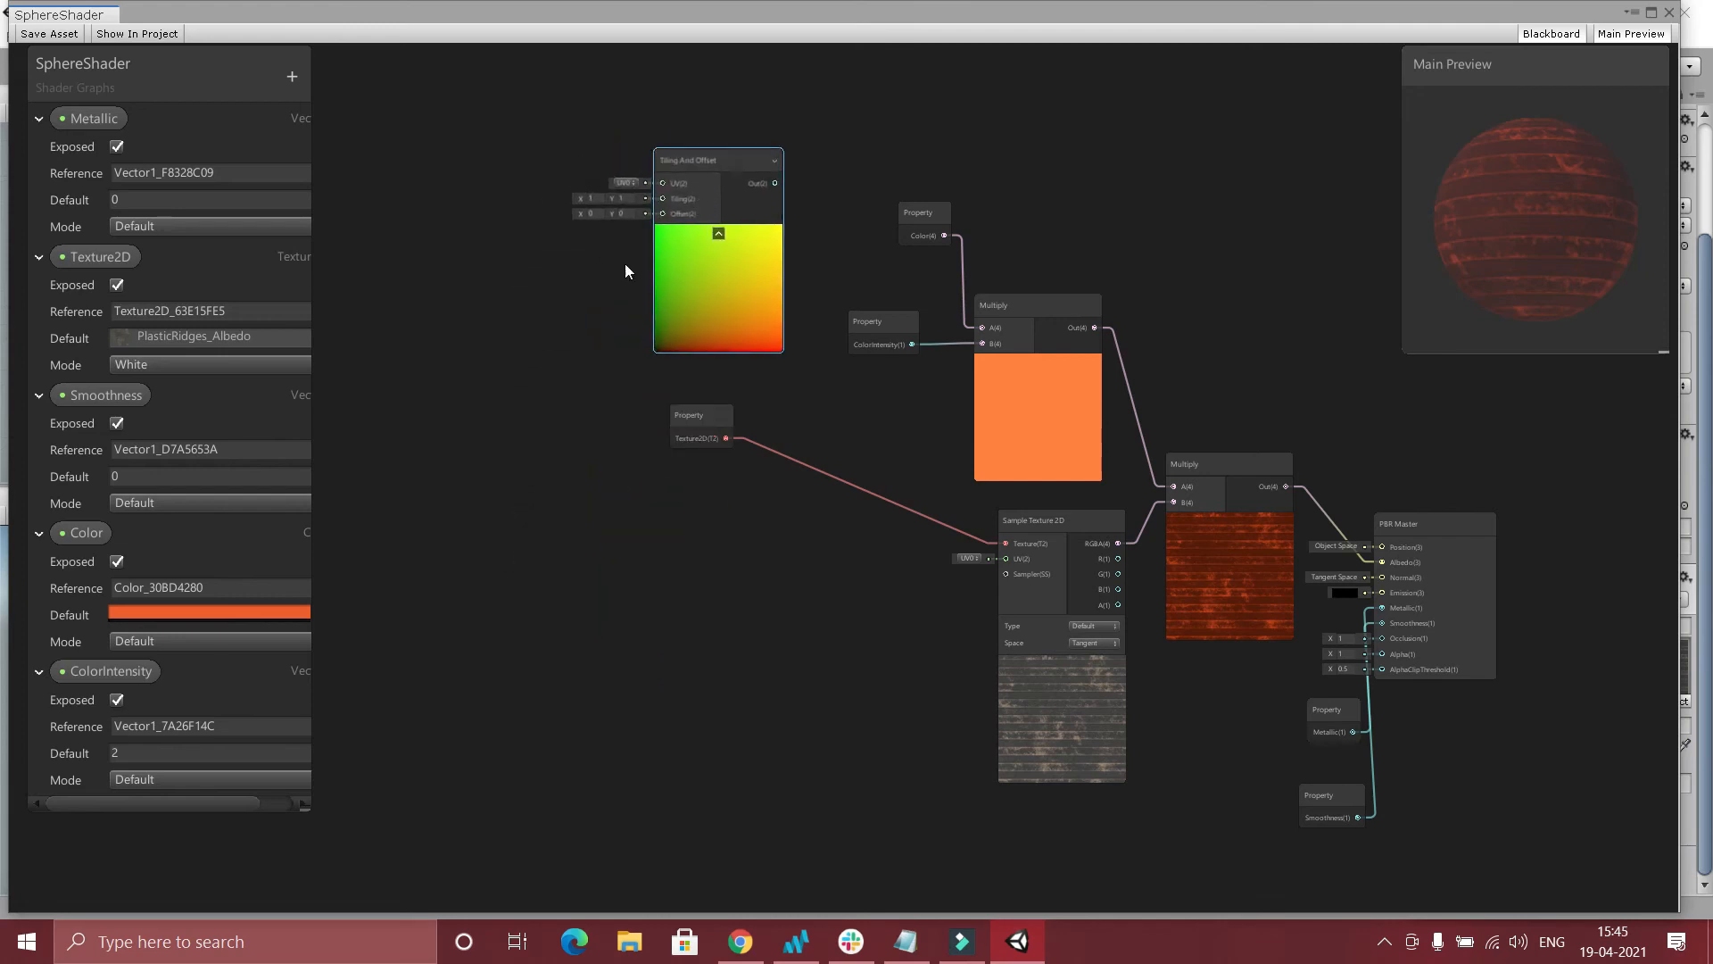
Create a Time node and place it to the left of Tiling And Offset.
right_click(431, 356)
click(516, 367)
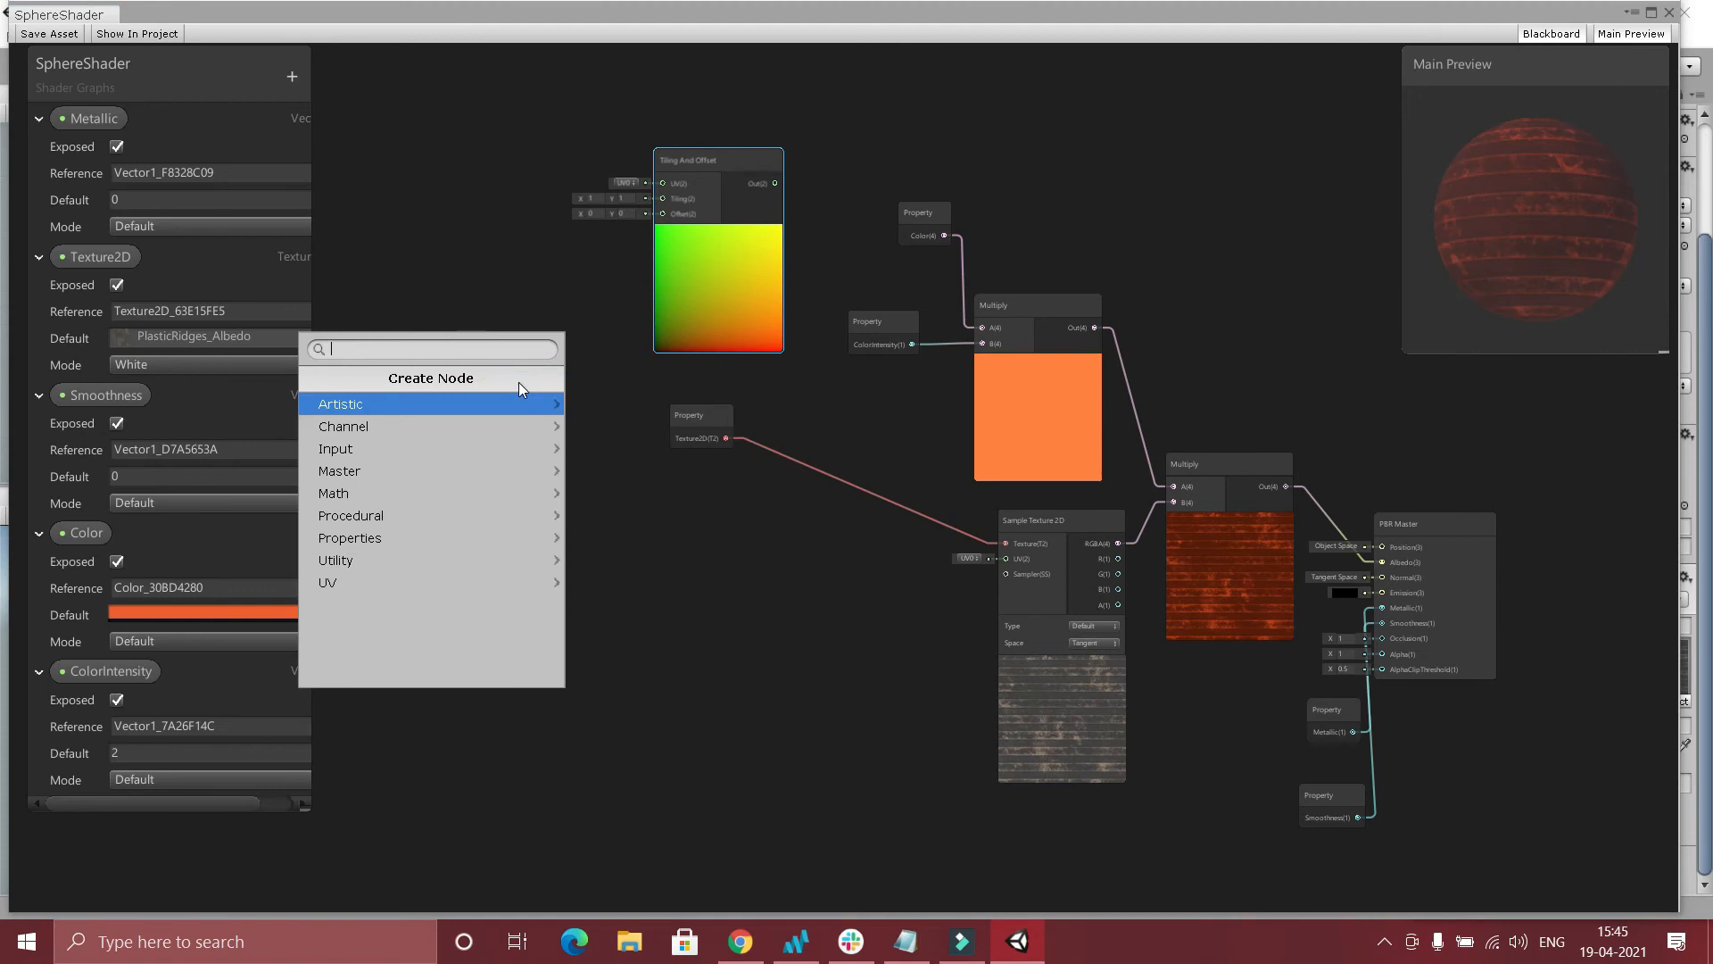
text(ti)
key(Down)
key(Return)
drag(498, 383, 403, 170)
Create a Vector 2 node and arrange it above the Time node.
right_click(439, 473)
click(490, 480)
text(ved)
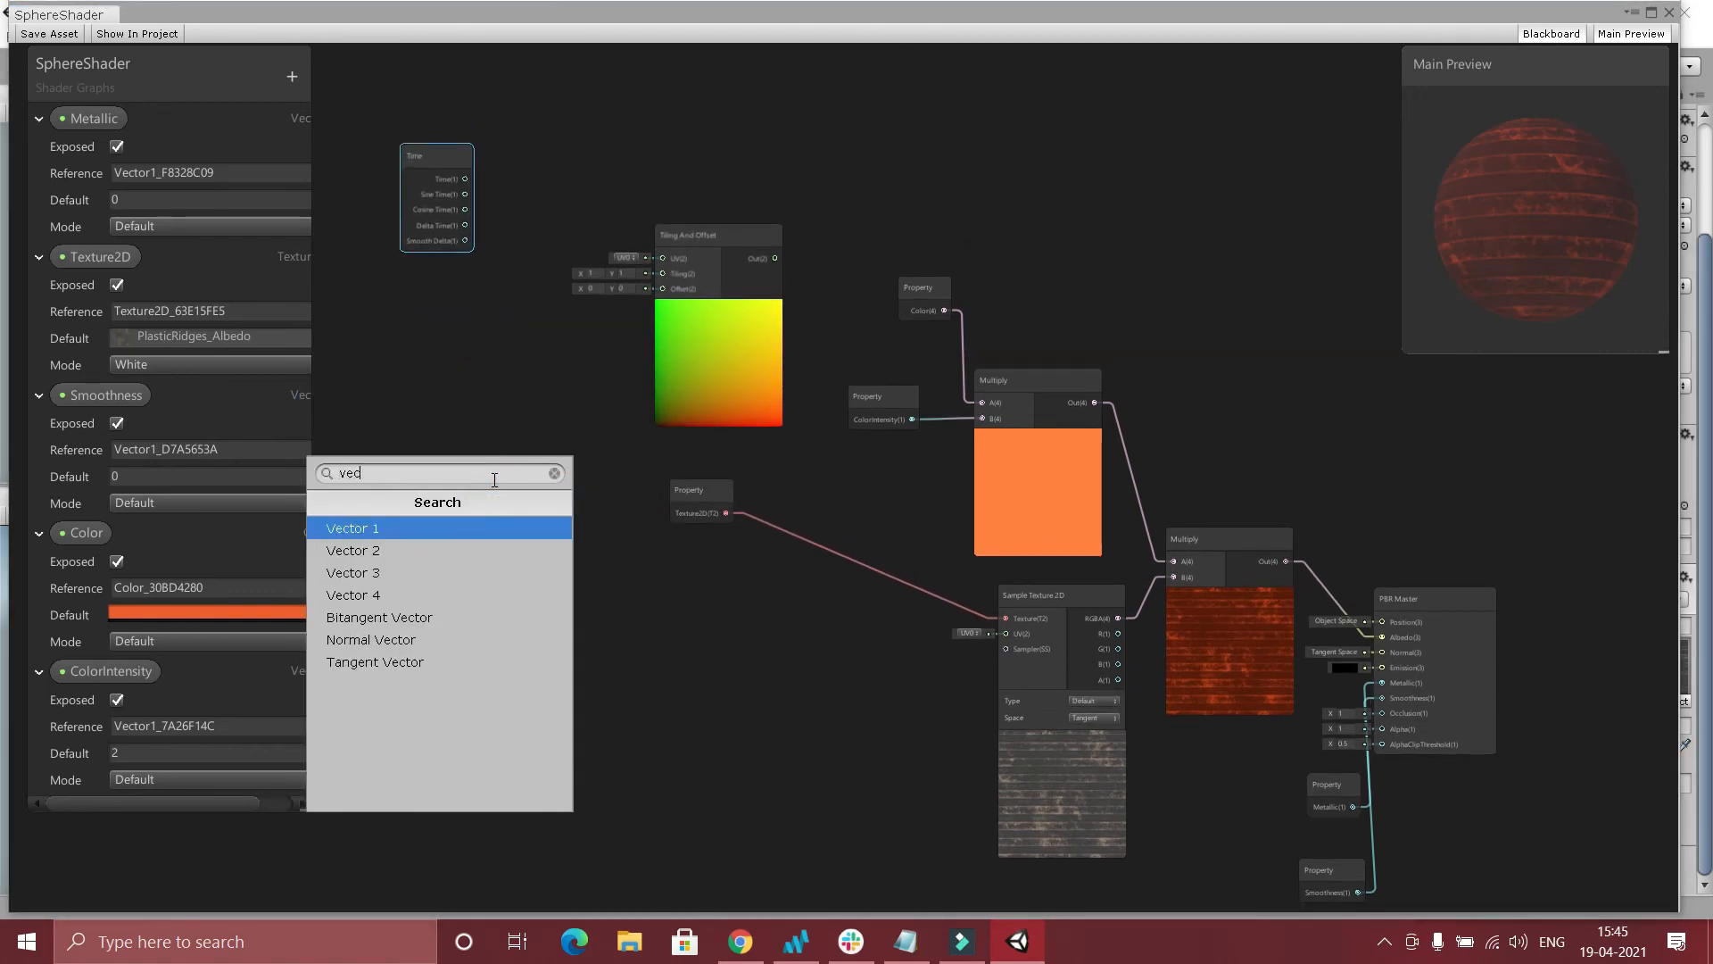
key(Down)
key(Return)
drag(477, 509, 422, 340)
drag(432, 203, 433, 506)
drag(390, 340, 393, 222)
Create a Multiply node taking Vector 2 as A and Time as B, and connect its output to Offset on Tiling And Offset.
right_click(594, 295)
click(639, 313)
text(mu)
key(Return)
drag(774, 323, 842, 307)
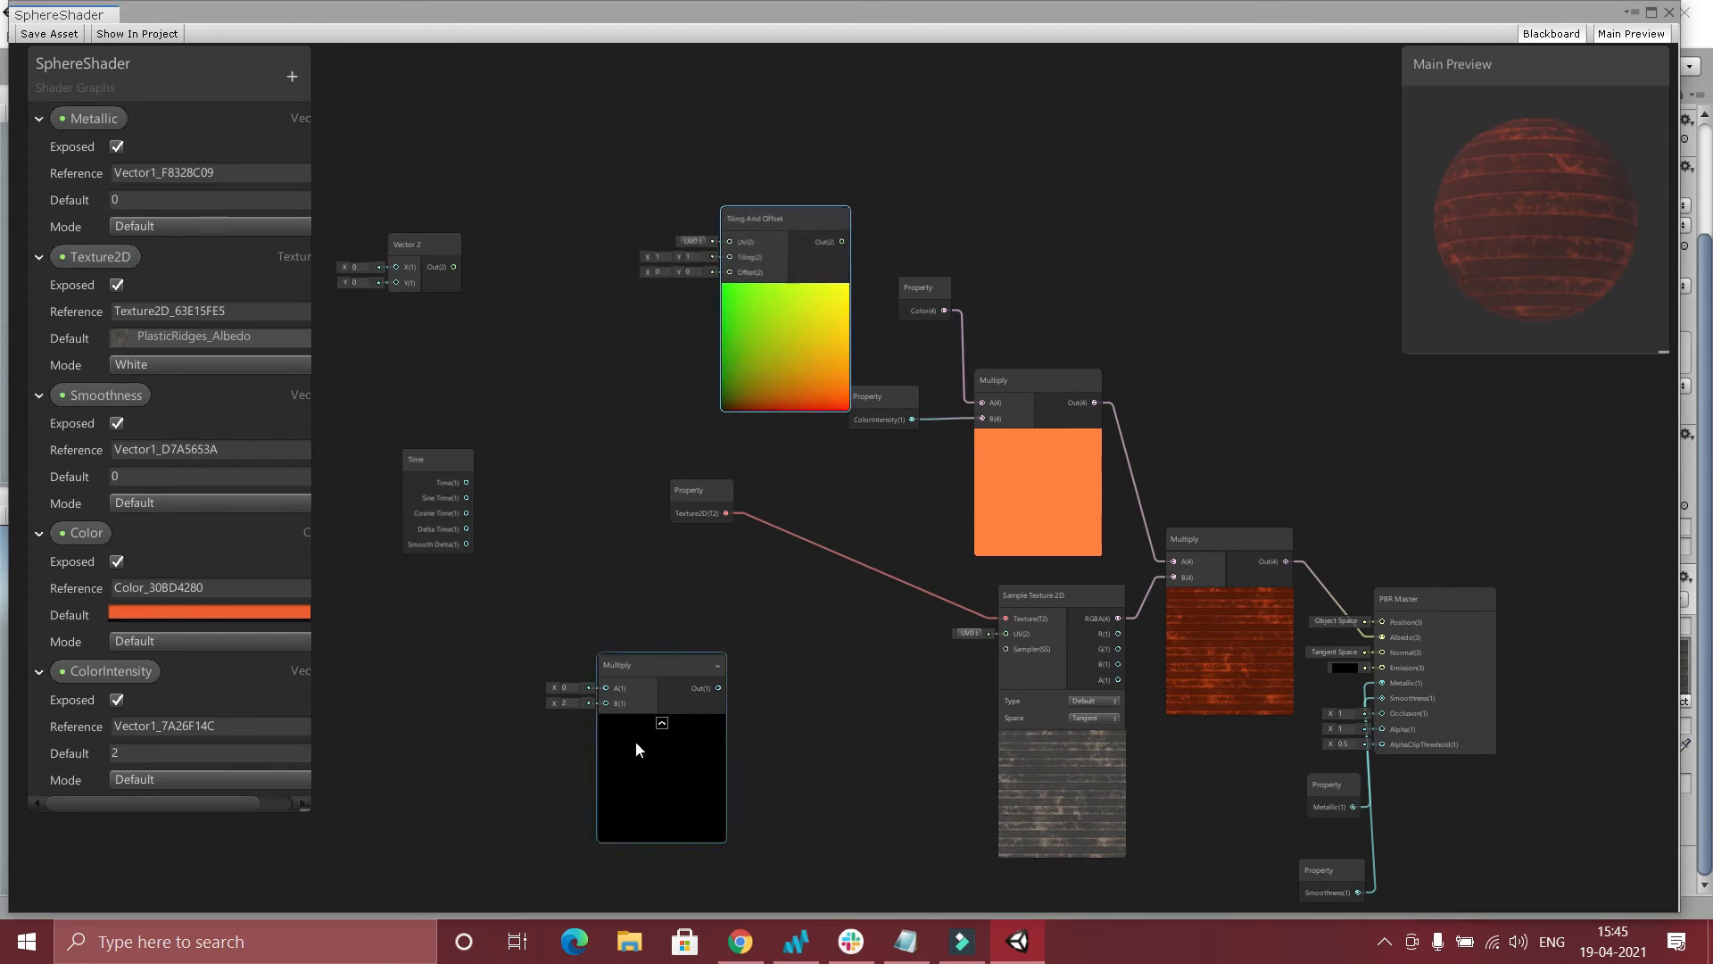
drag(635, 740, 577, 377)
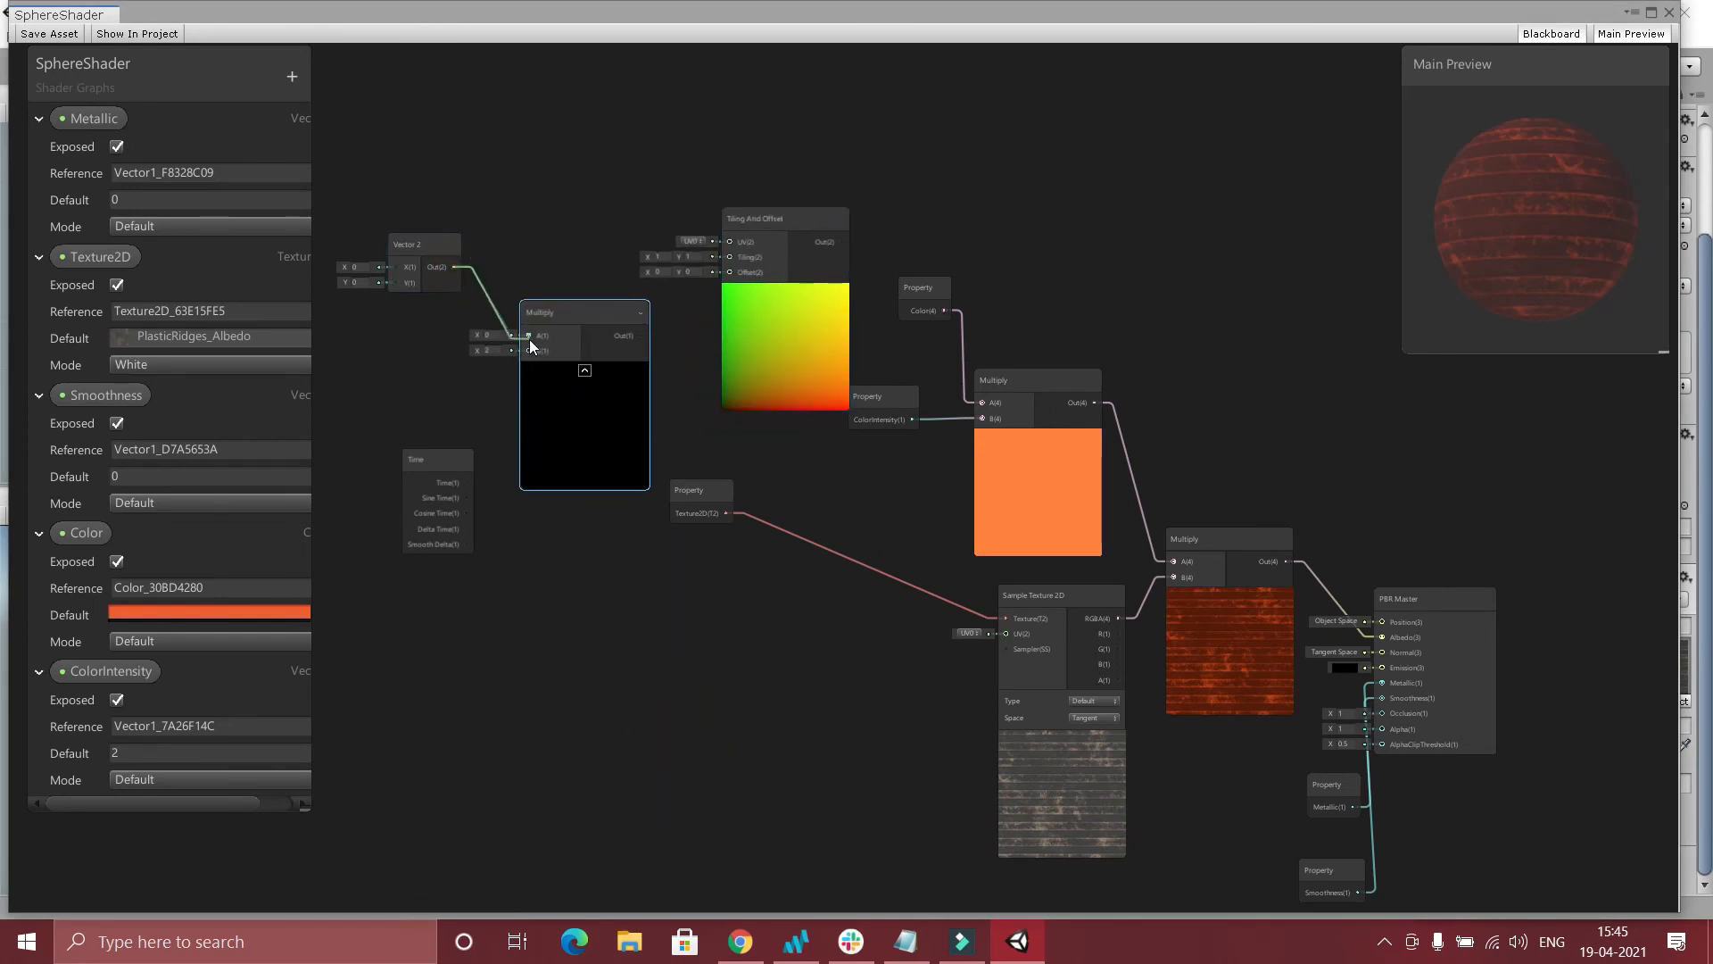
drag(527, 352, 528, 351)
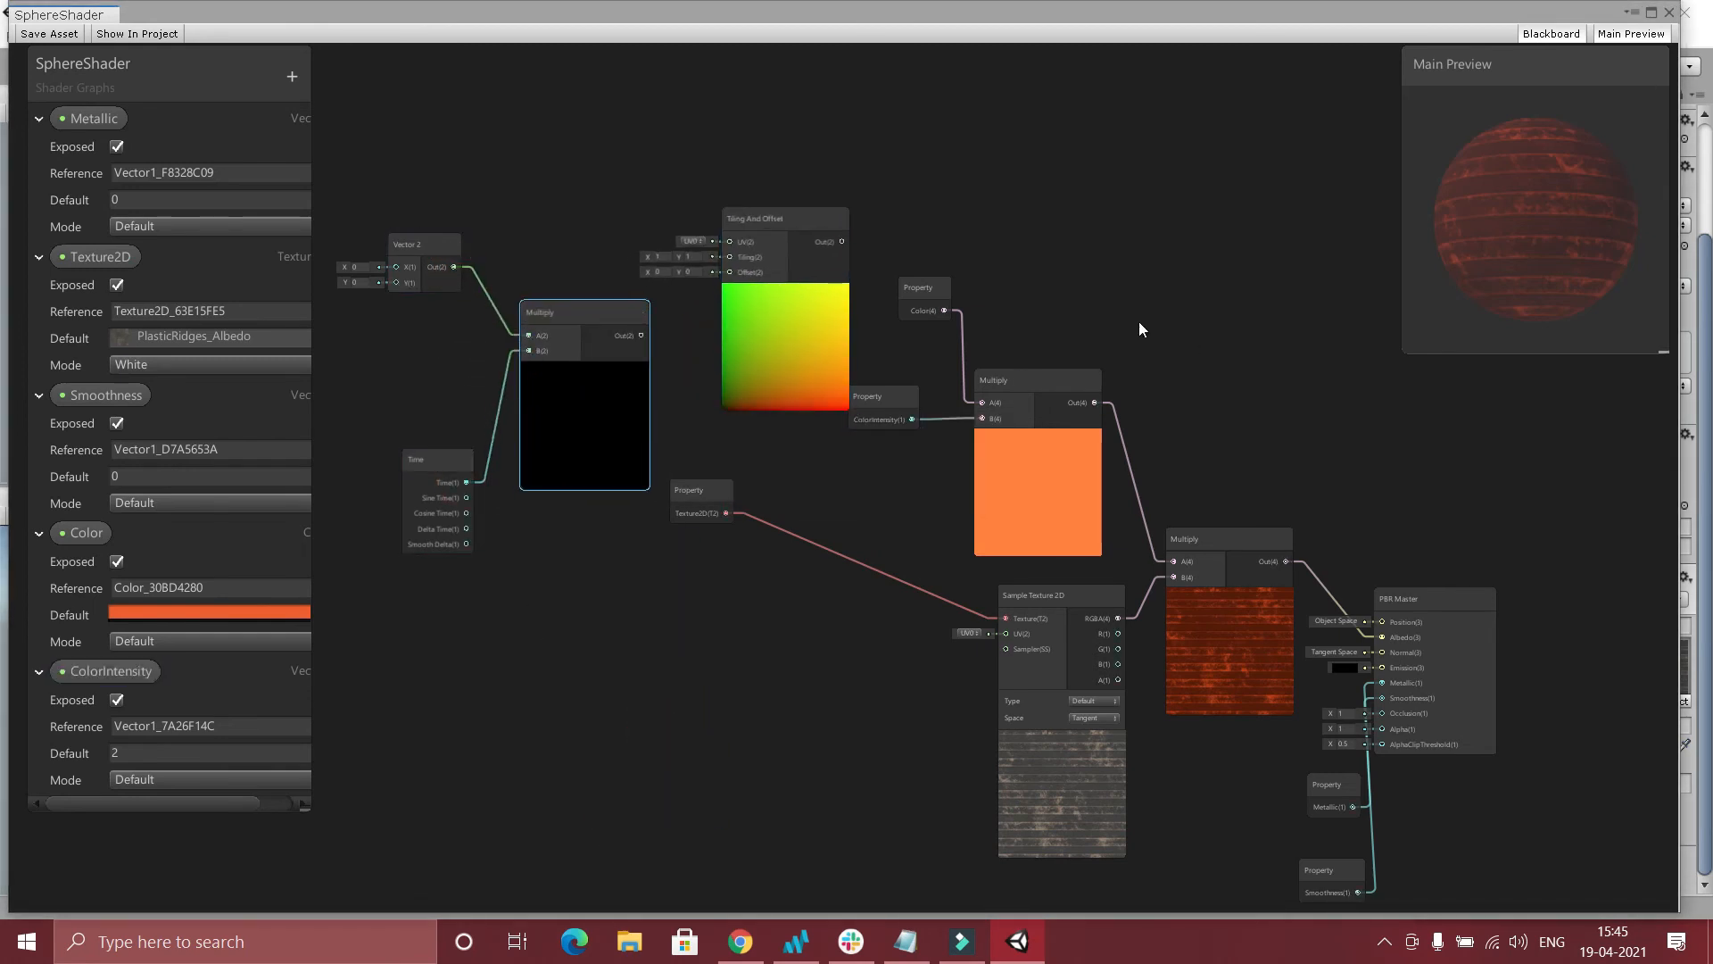
drag(723, 273, 723, 273)
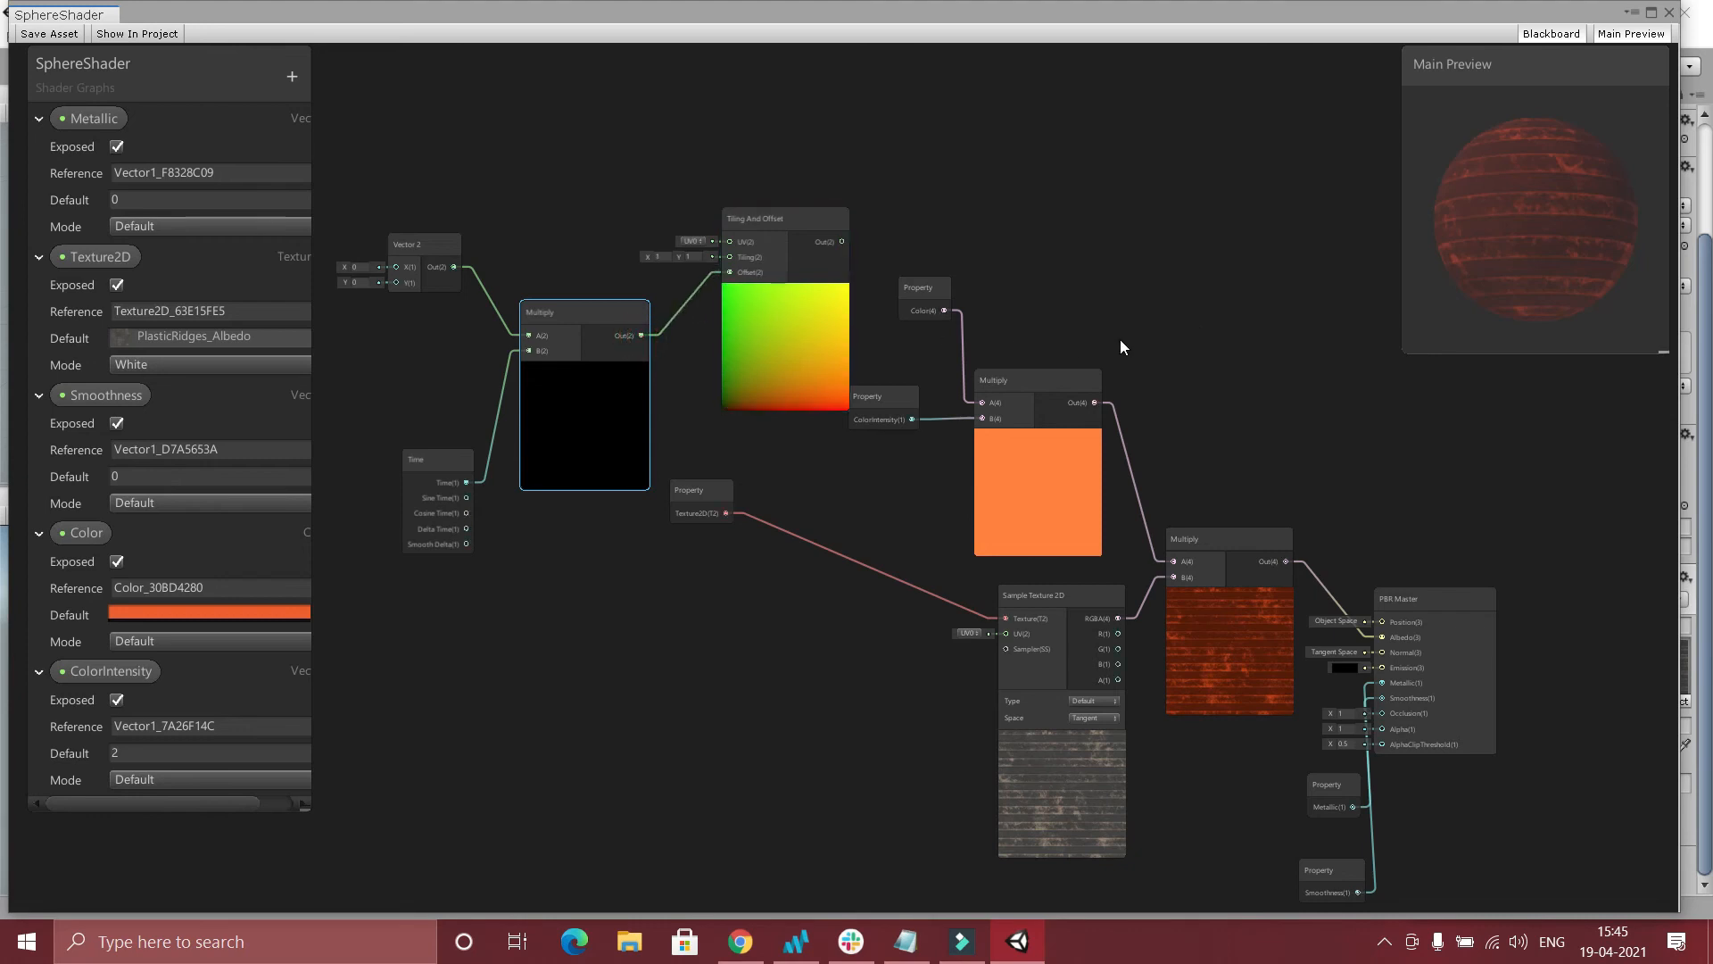
Move the color Multiply and its property nodes aside and connect Tiling And Offset's output to UV on Sample Texture 2D.
drag(1025, 403, 1069, 373)
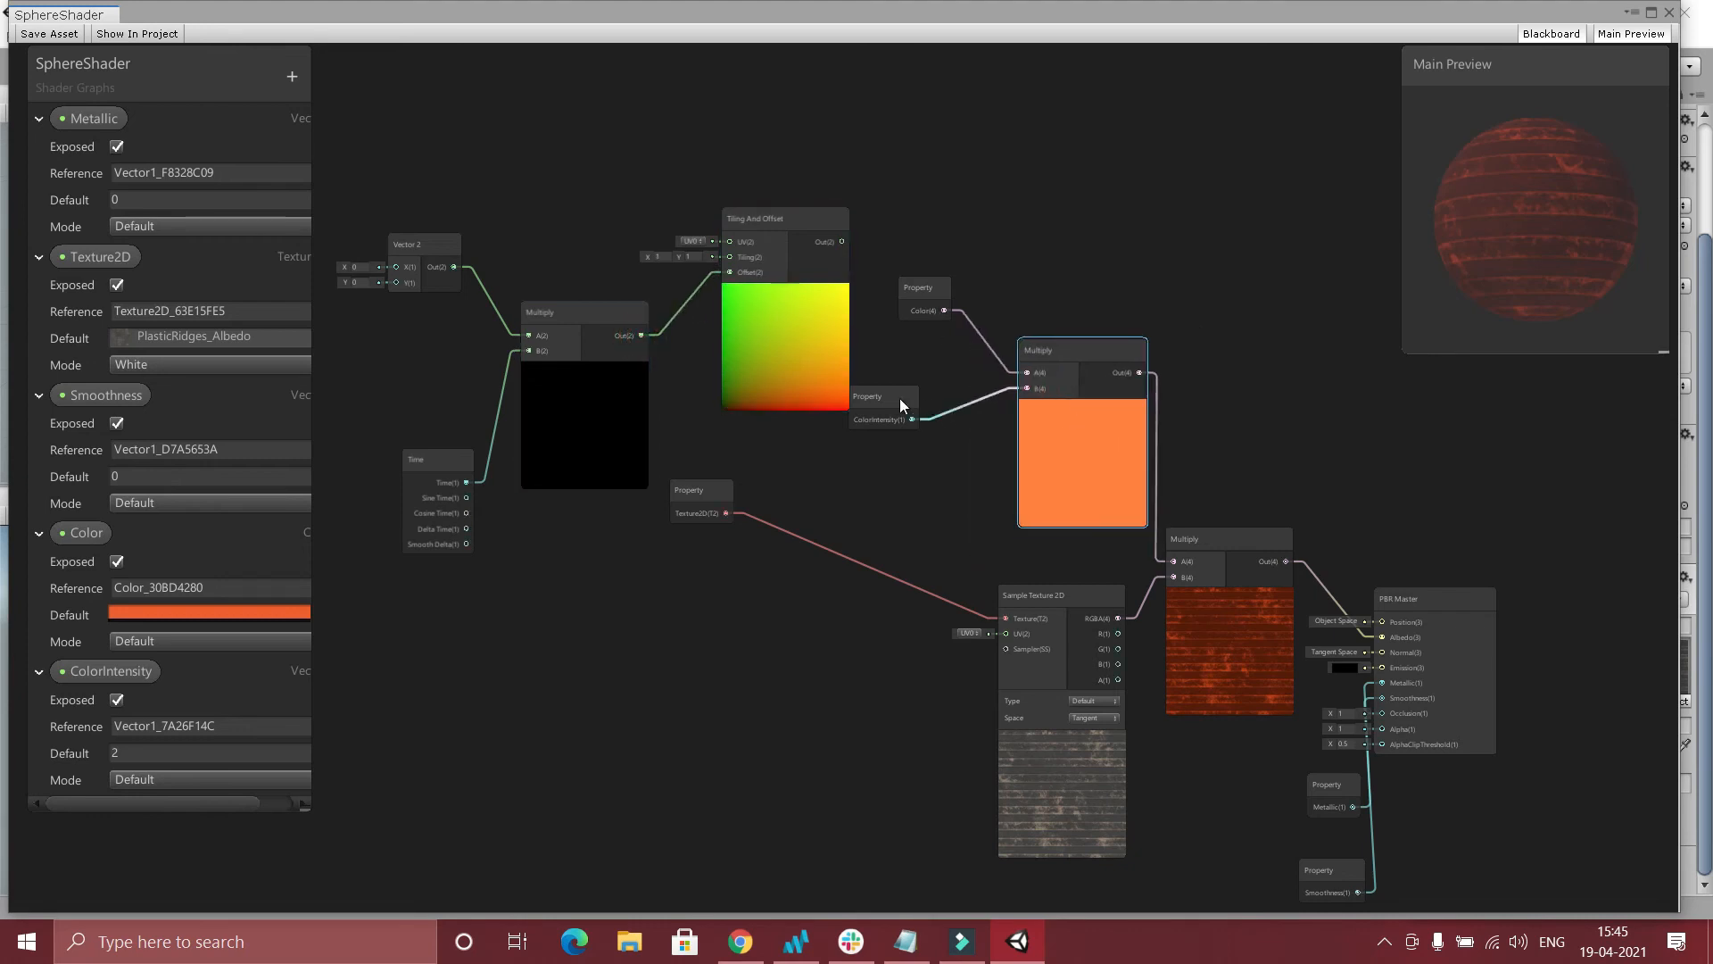
drag(900, 398, 959, 376)
drag(922, 317, 935, 326)
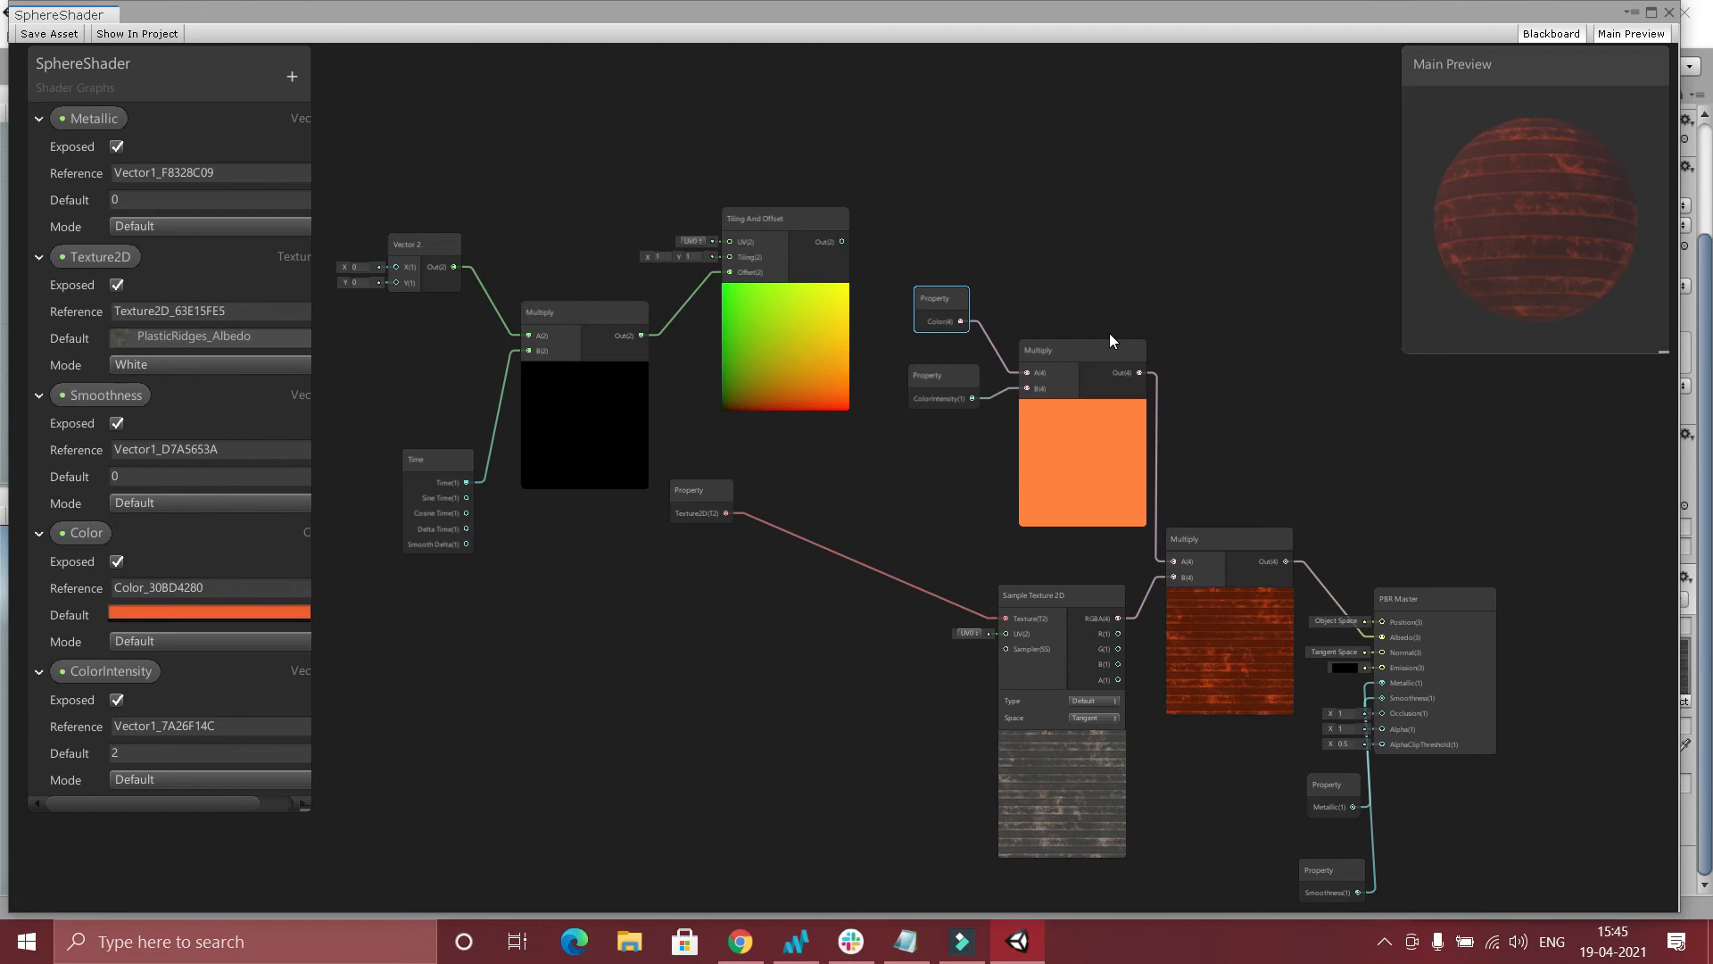
drag(842, 241, 1005, 634)
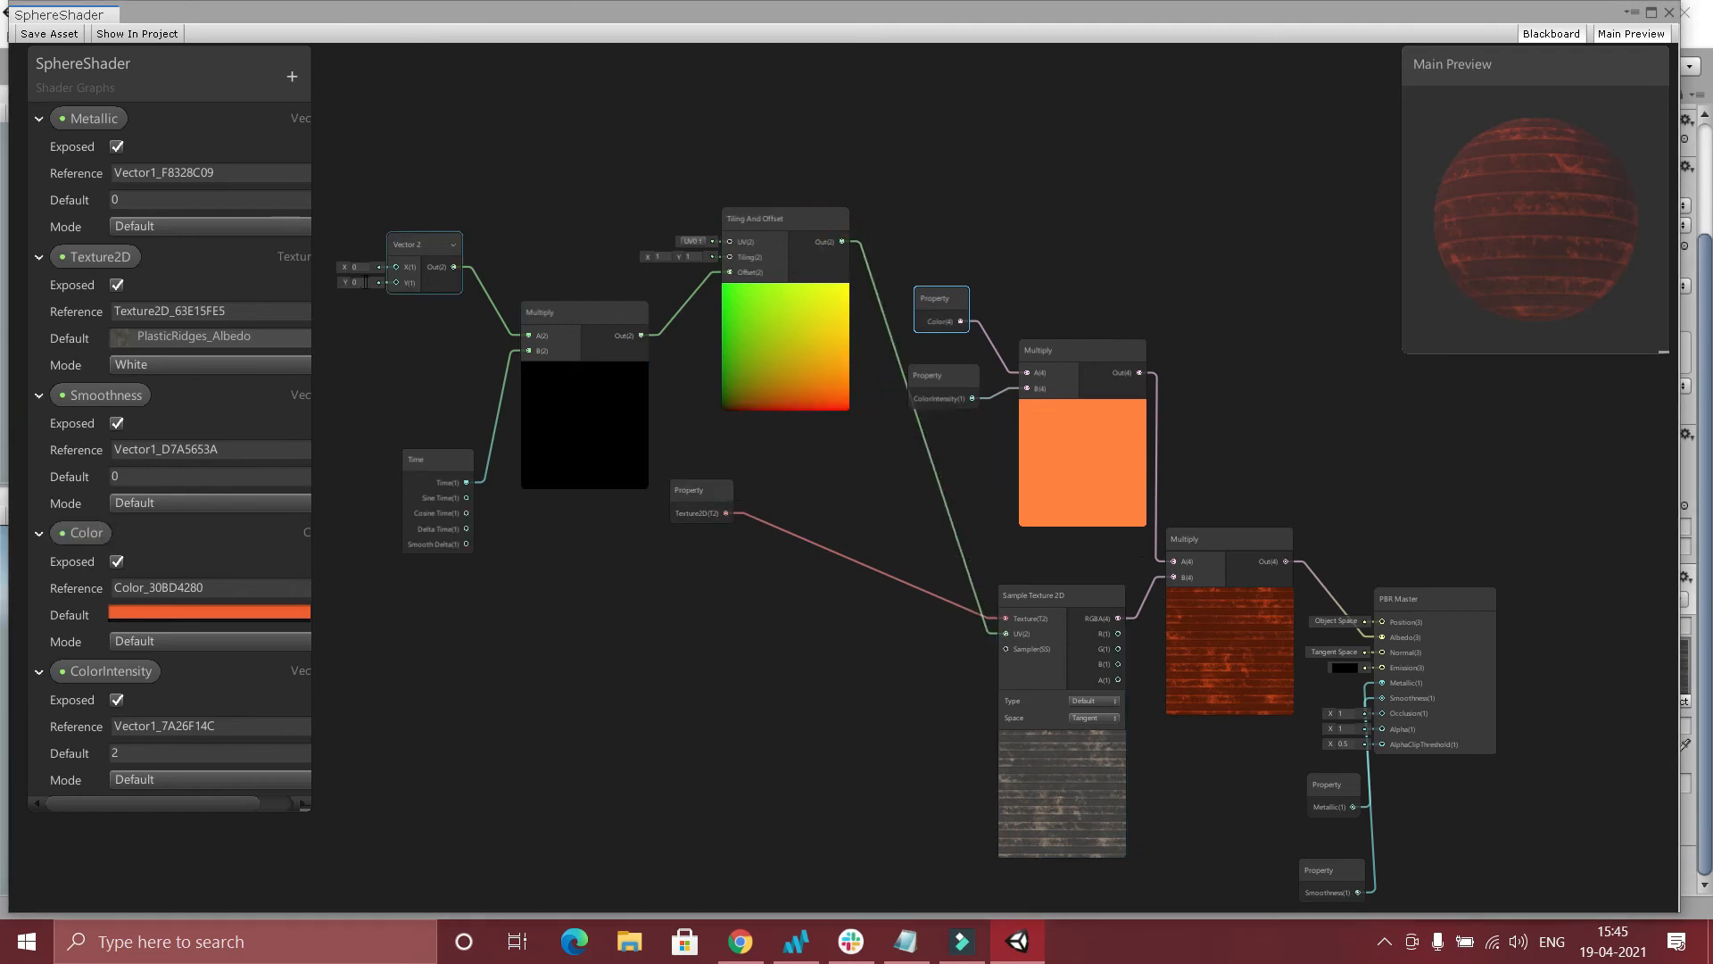
Set the Vector 2 node's Y value to 0.5 and save the shader asset.
text(0.5)
click(47, 33)
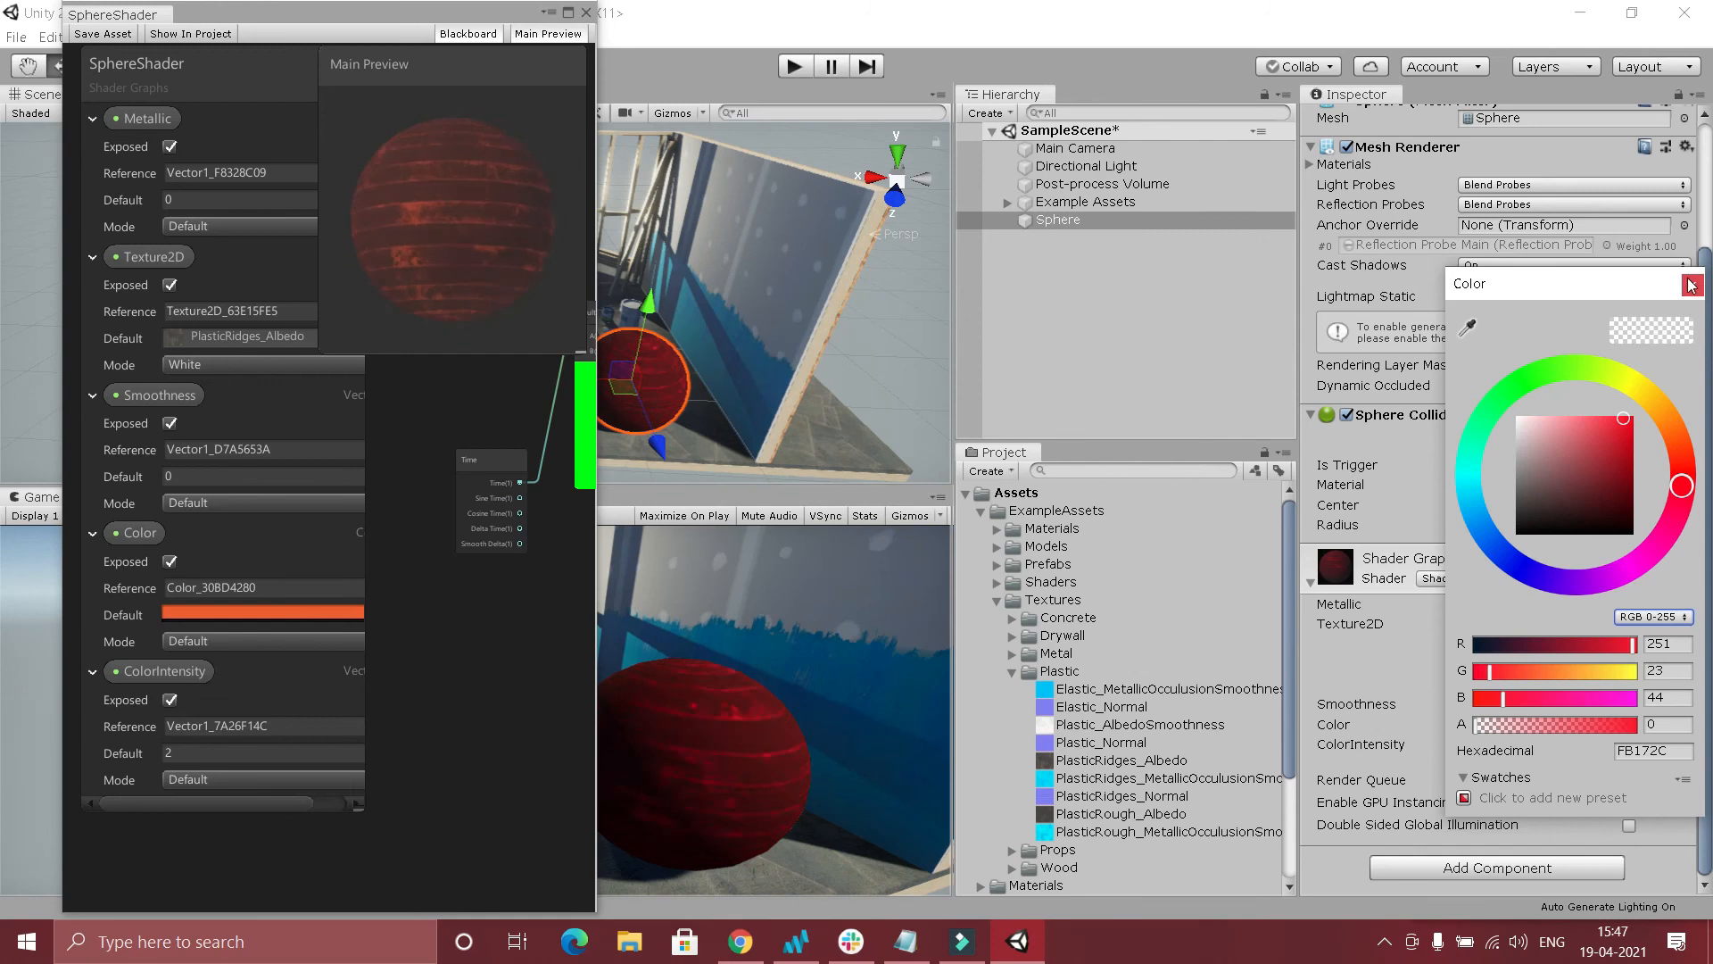
Close the sphere material's color picker and widen the shader graph window across the editor.
click(1693, 285)
click(595, 552)
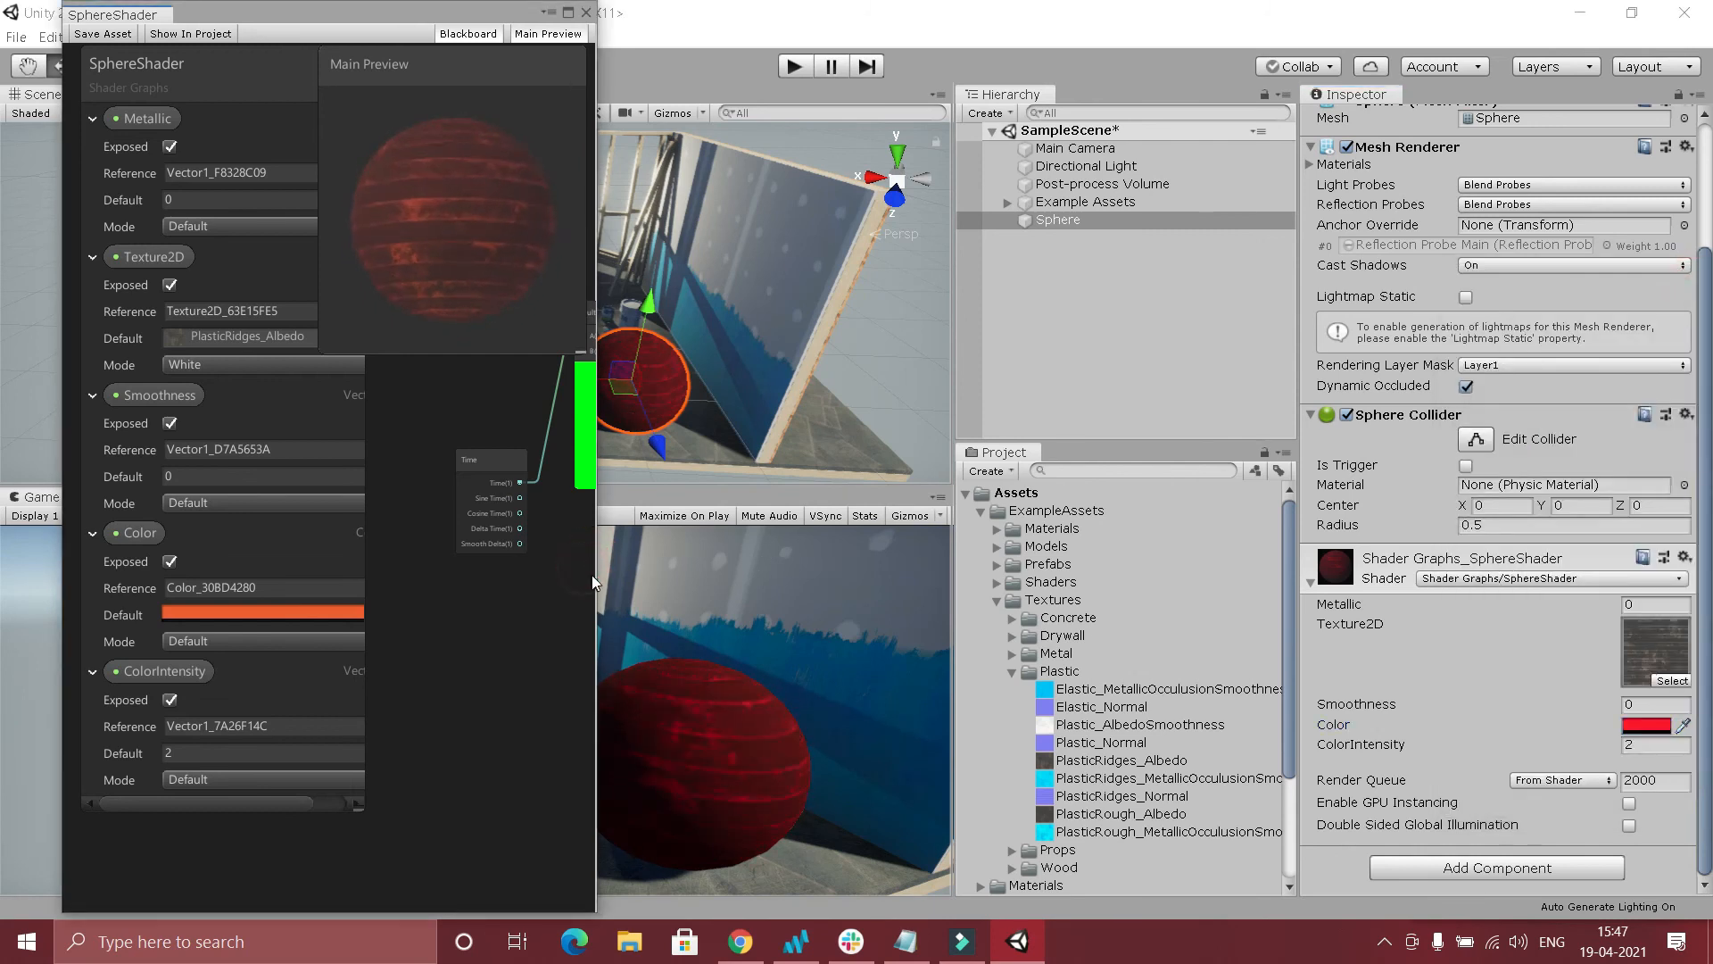
drag(598, 574, 1705, 574)
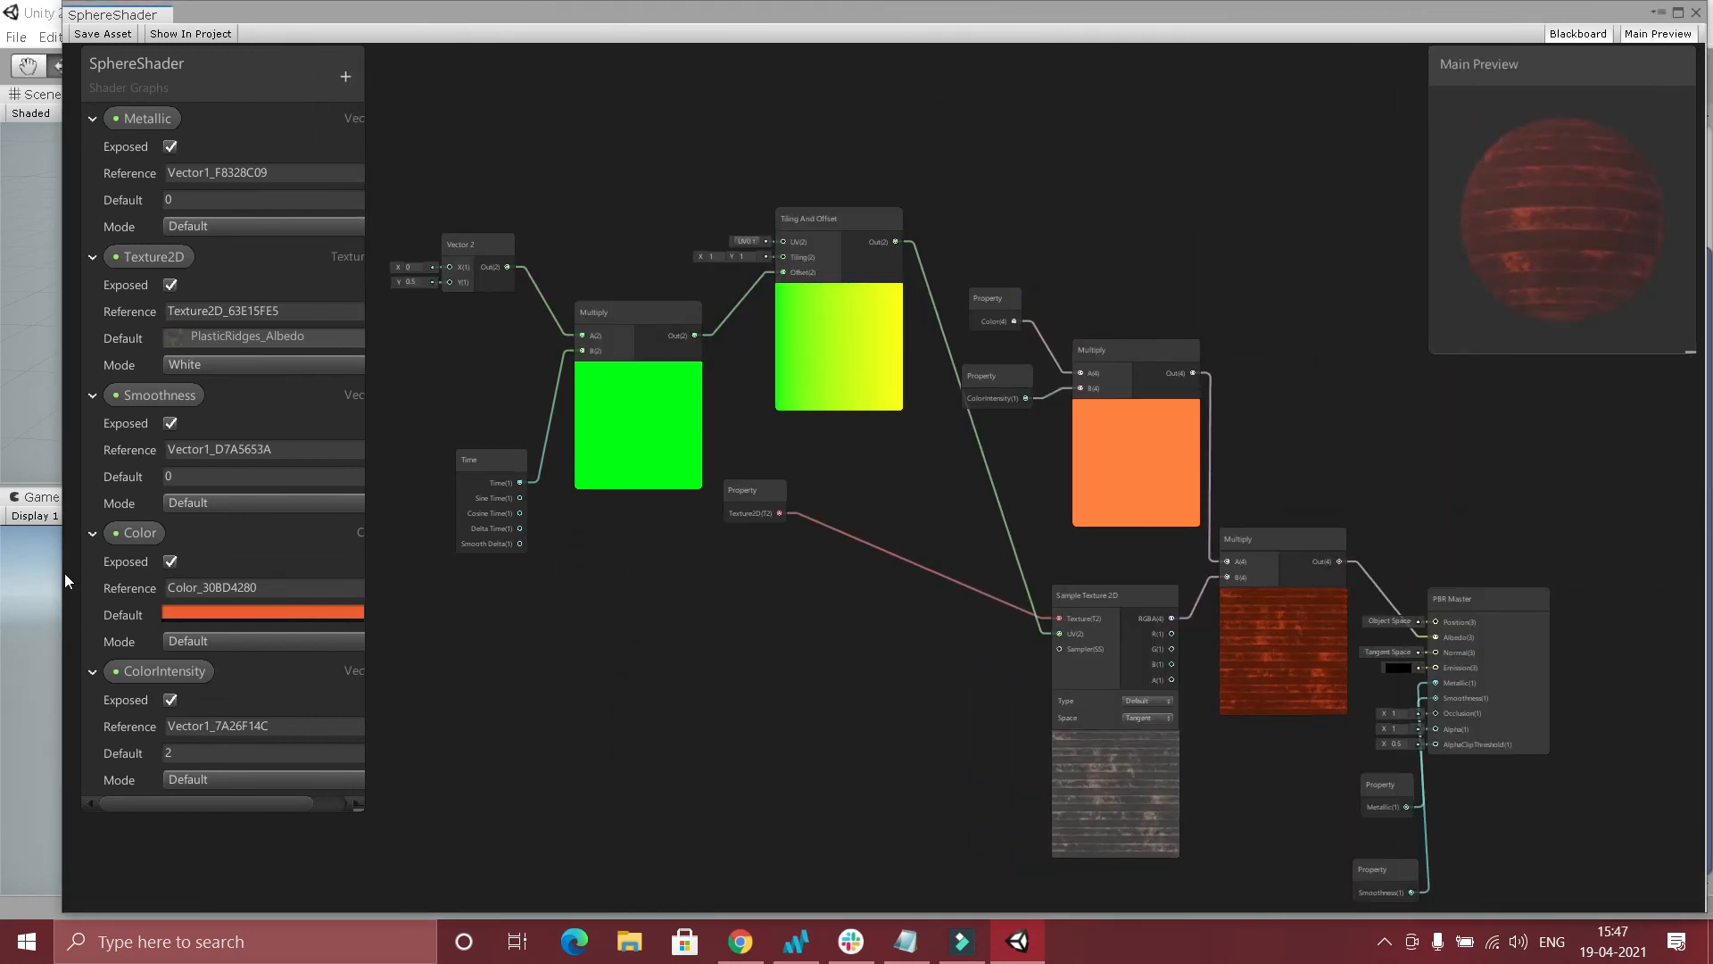
drag(64, 573, 300, 575)
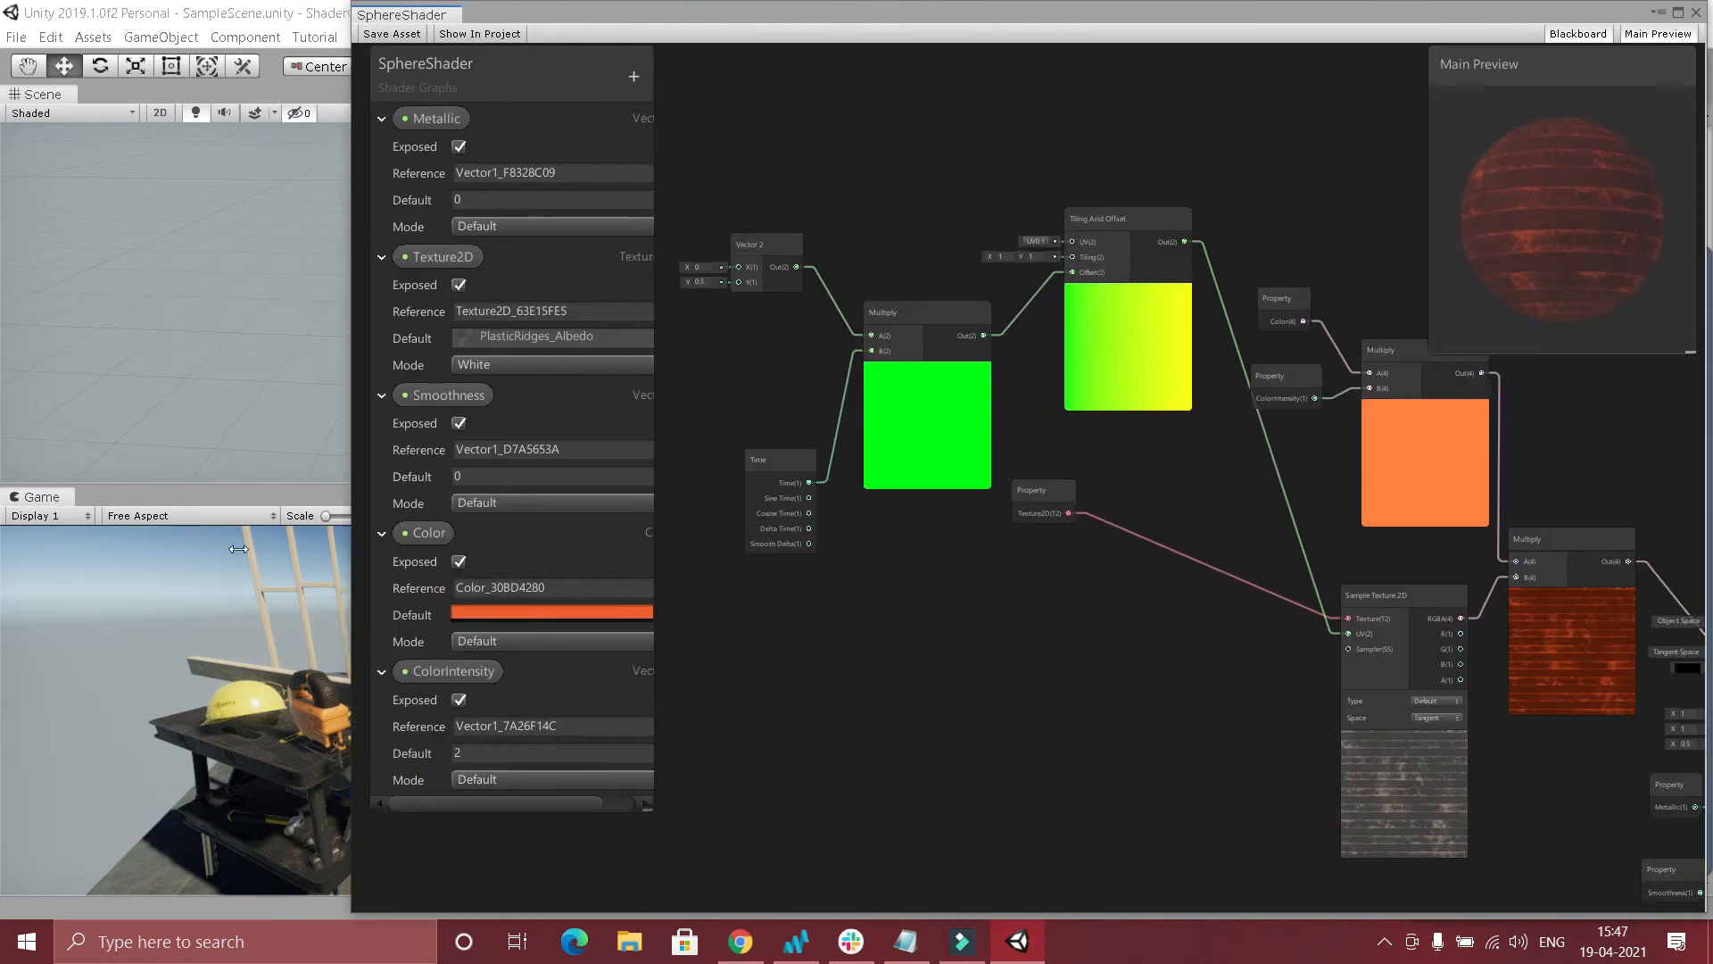
drag(238, 549, 7, 549)
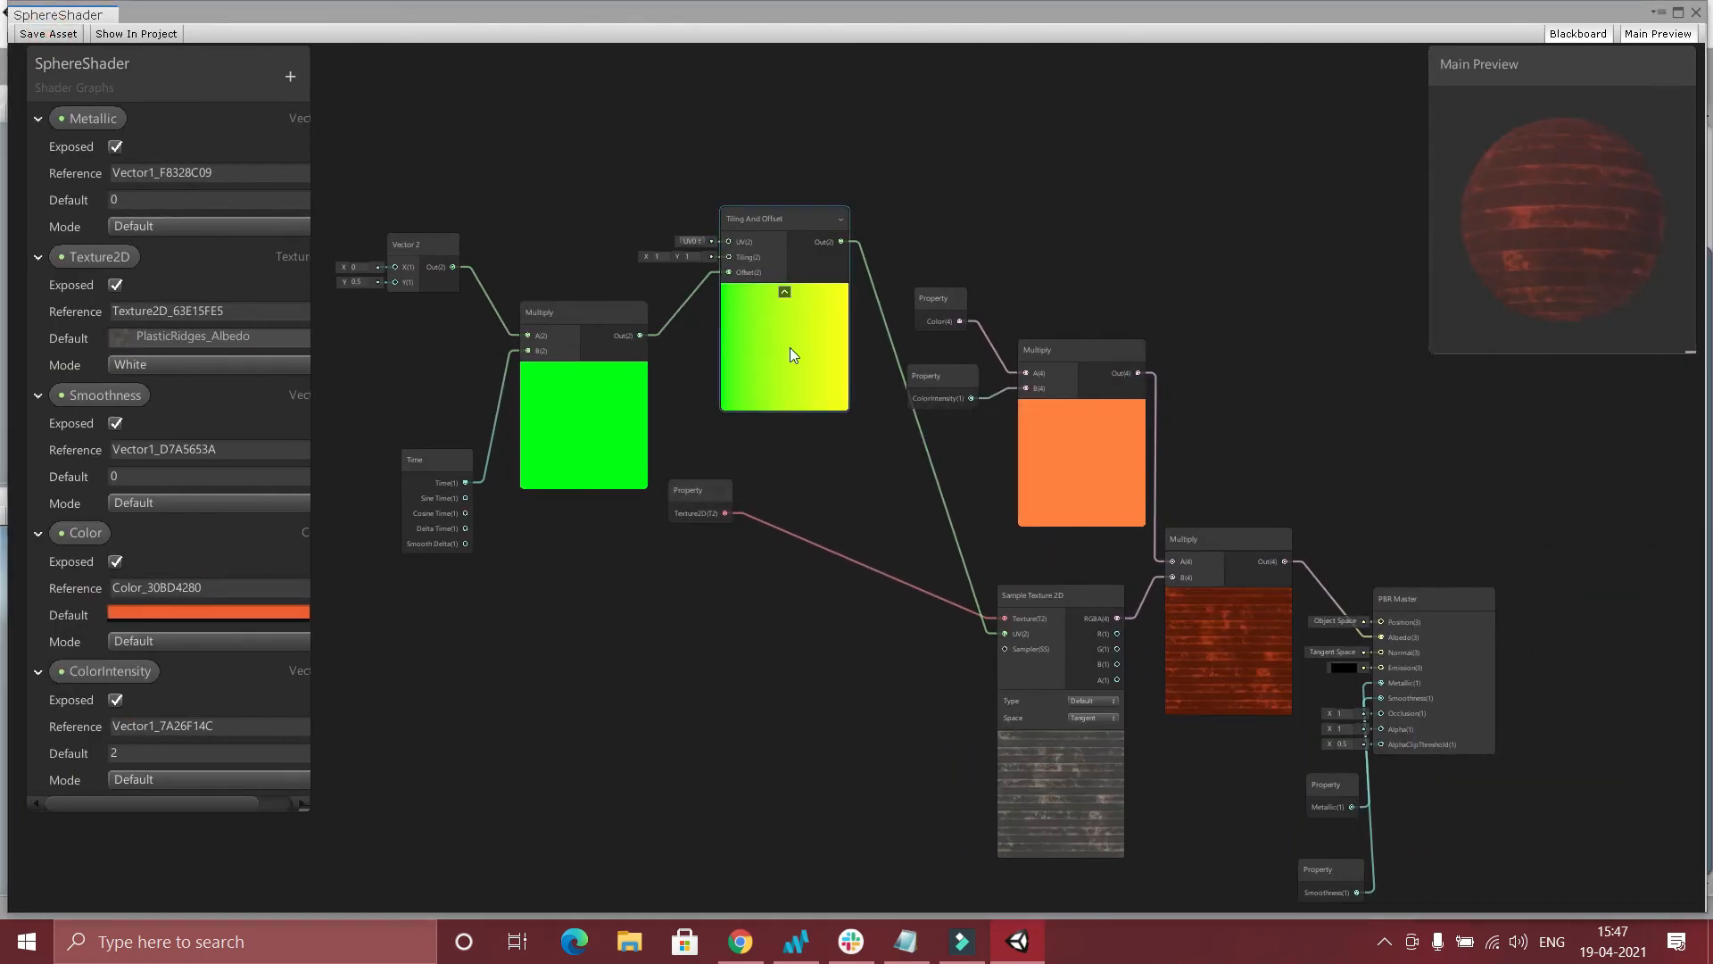
Create a Normal From Texture node above the color Multiply node.
scroll(986, 477, down, 2)
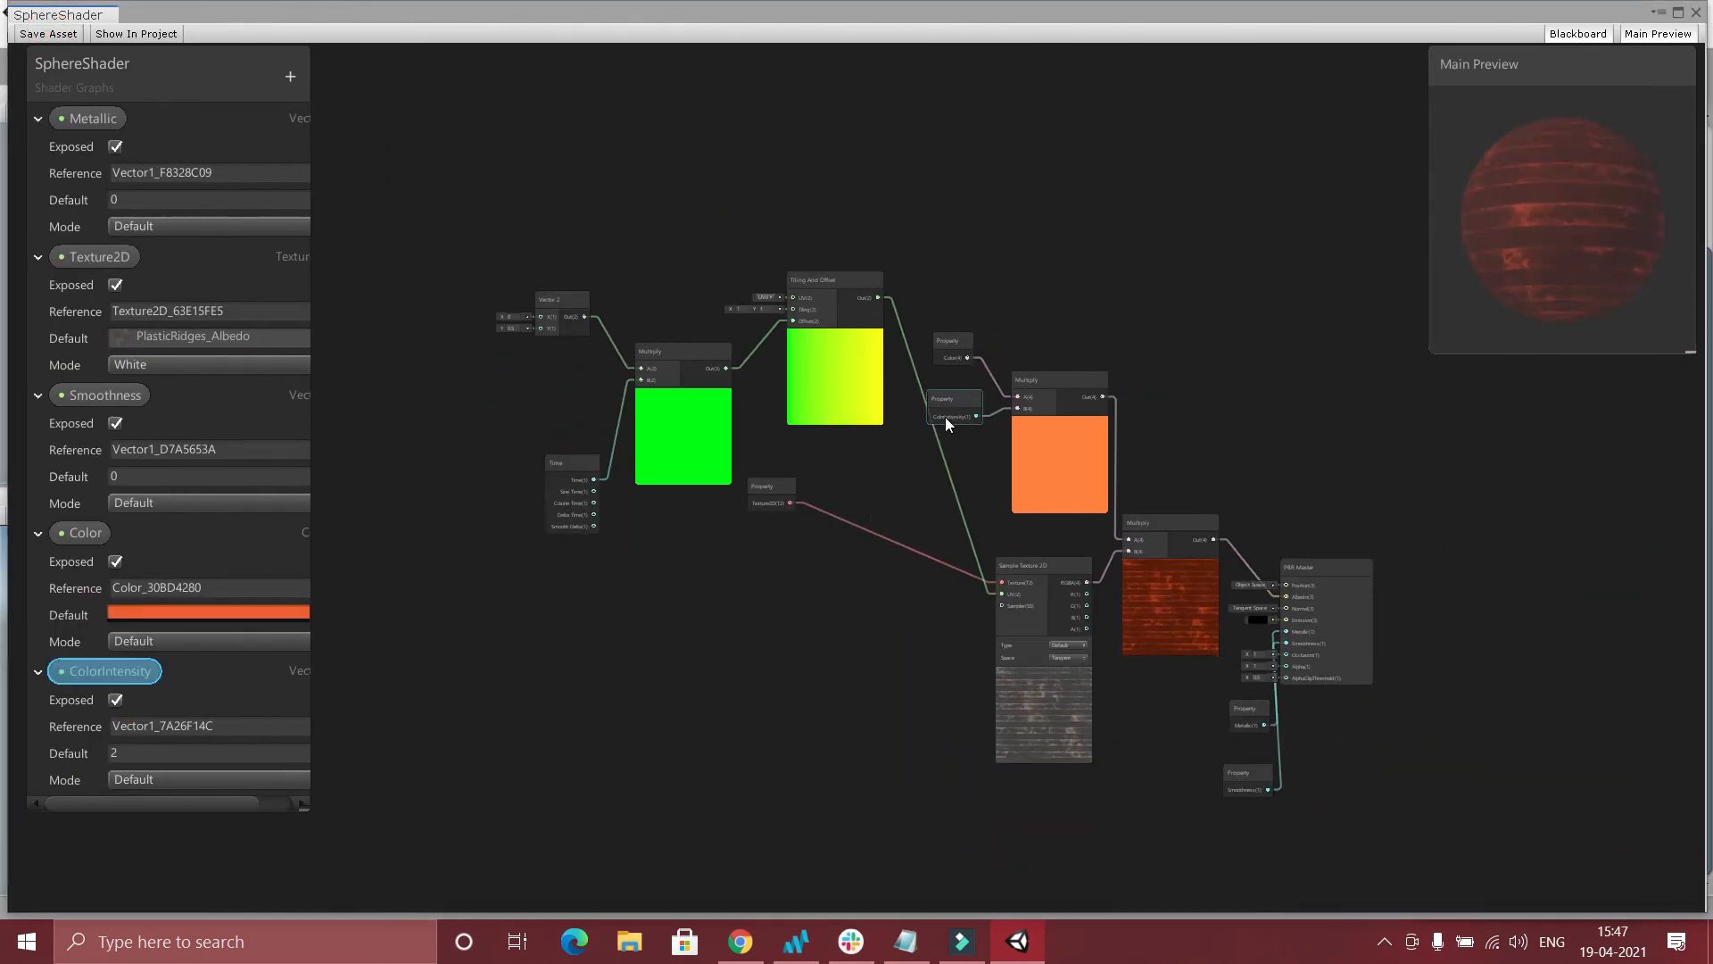
right_click(992, 166)
click(1019, 162)
text(nor)
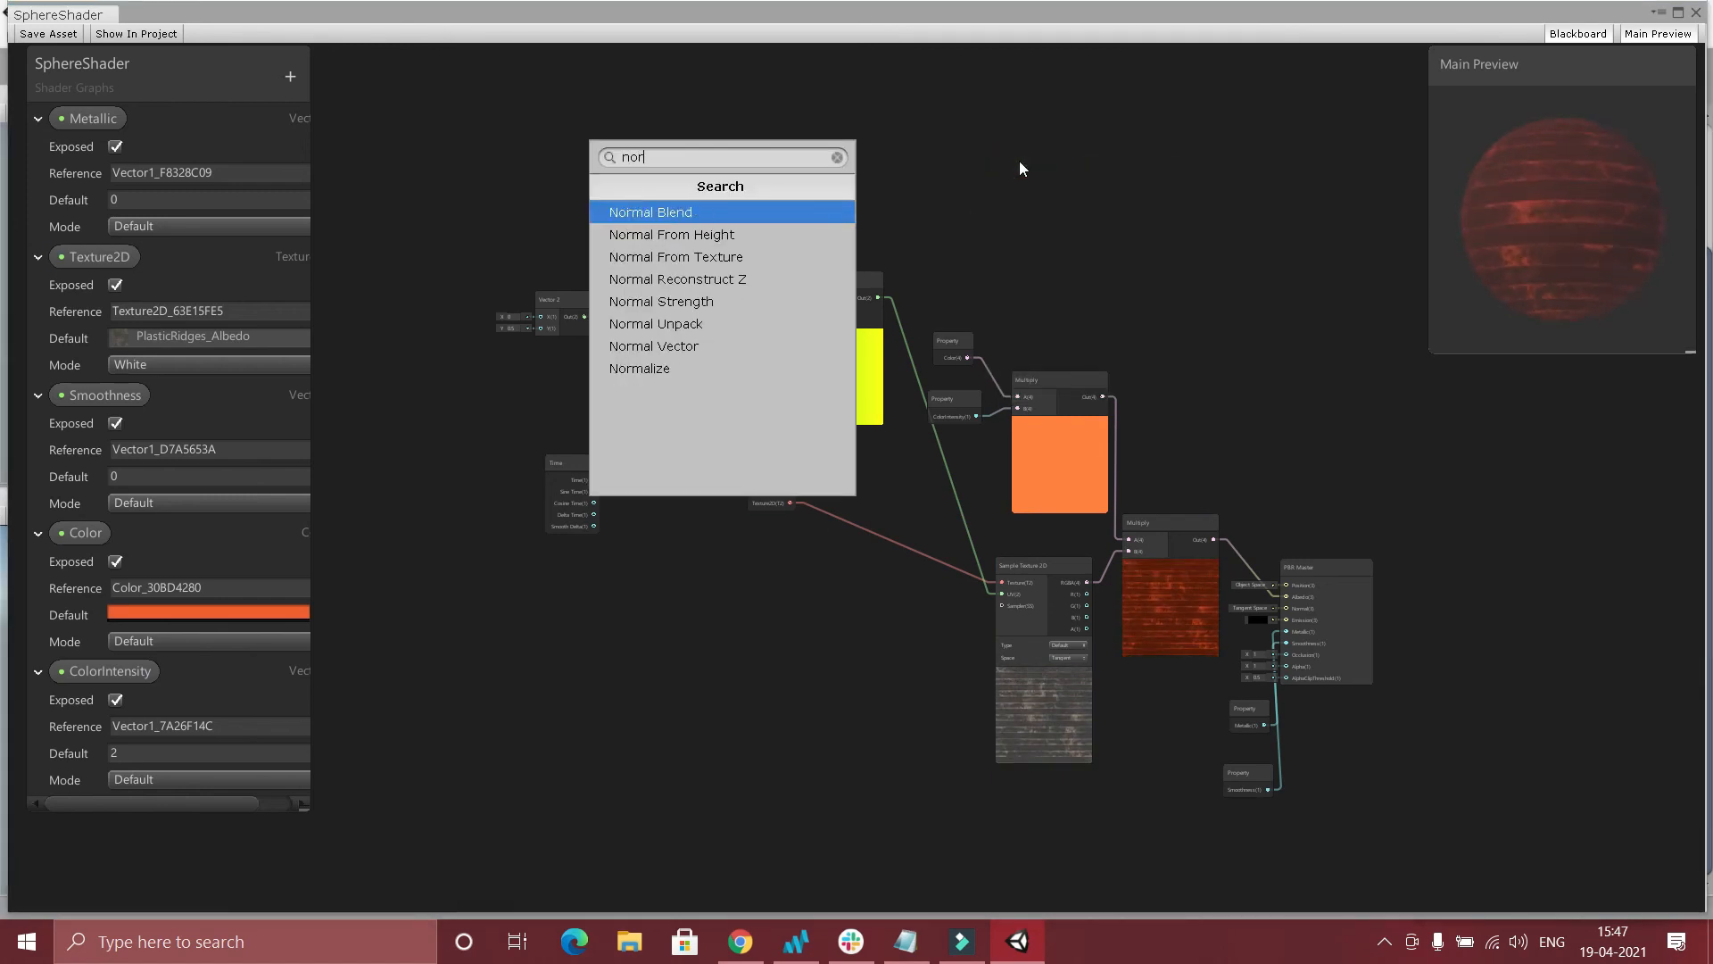
key(Down)
key(Down)
key(Return)
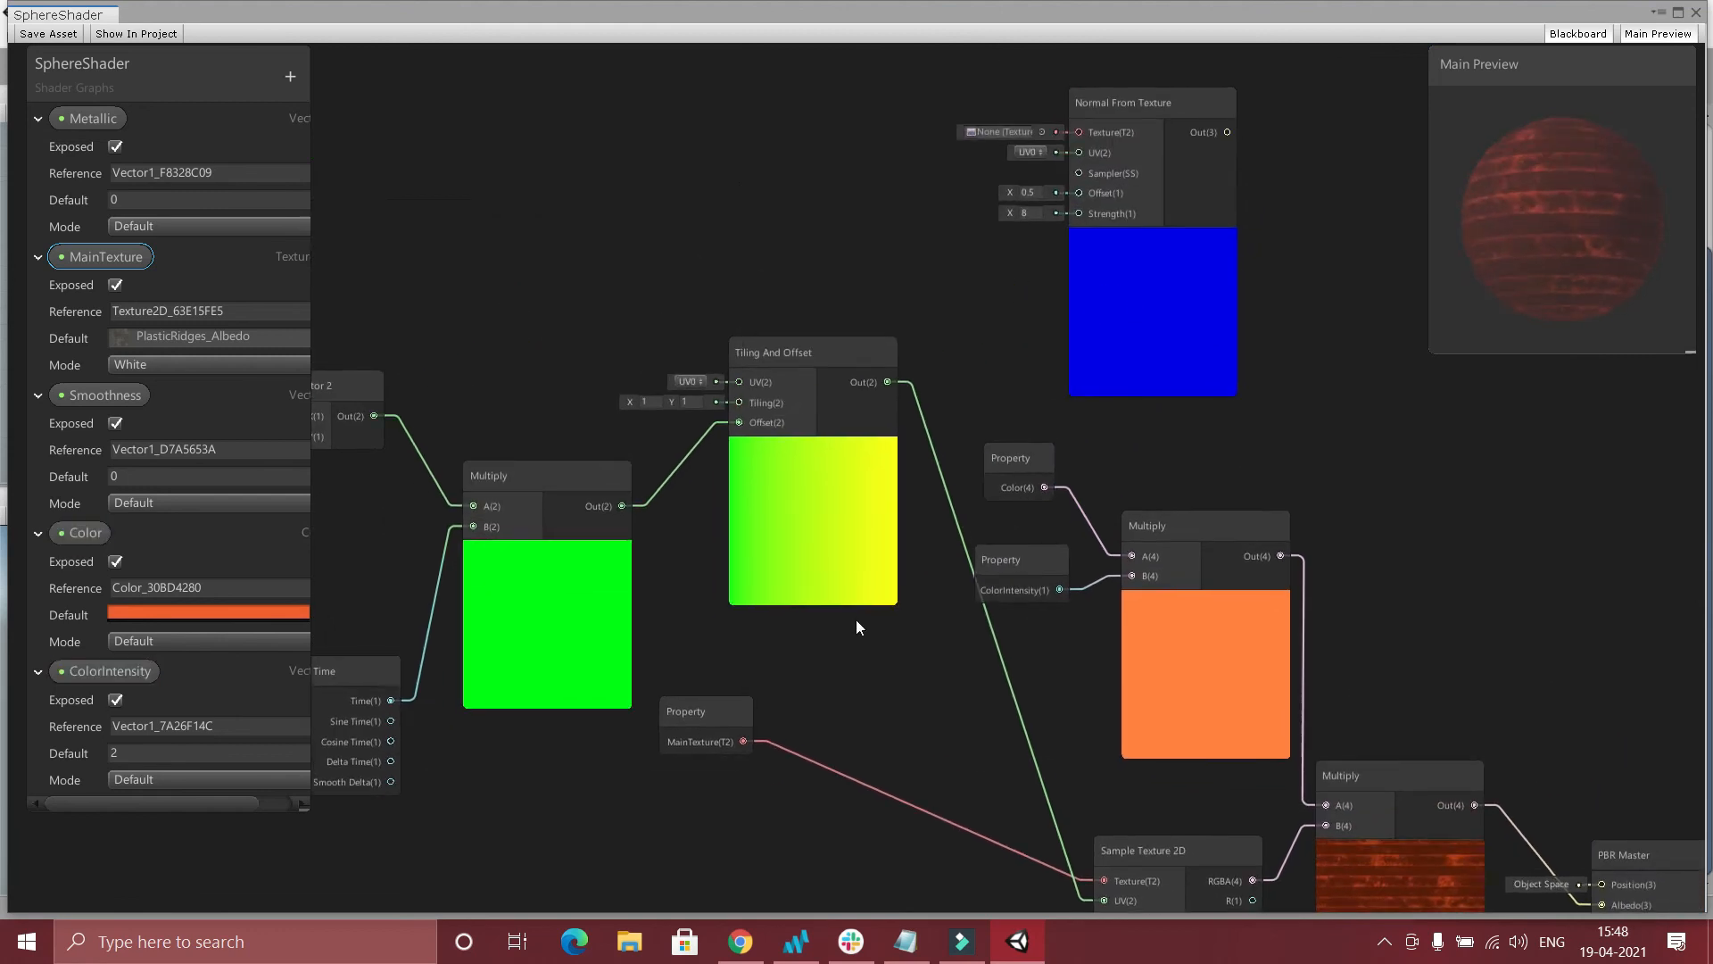
Connect MainTexture to the Texture input of Normal From Texture and its output to Normal on PBR Master.
drag(745, 742, 1077, 170)
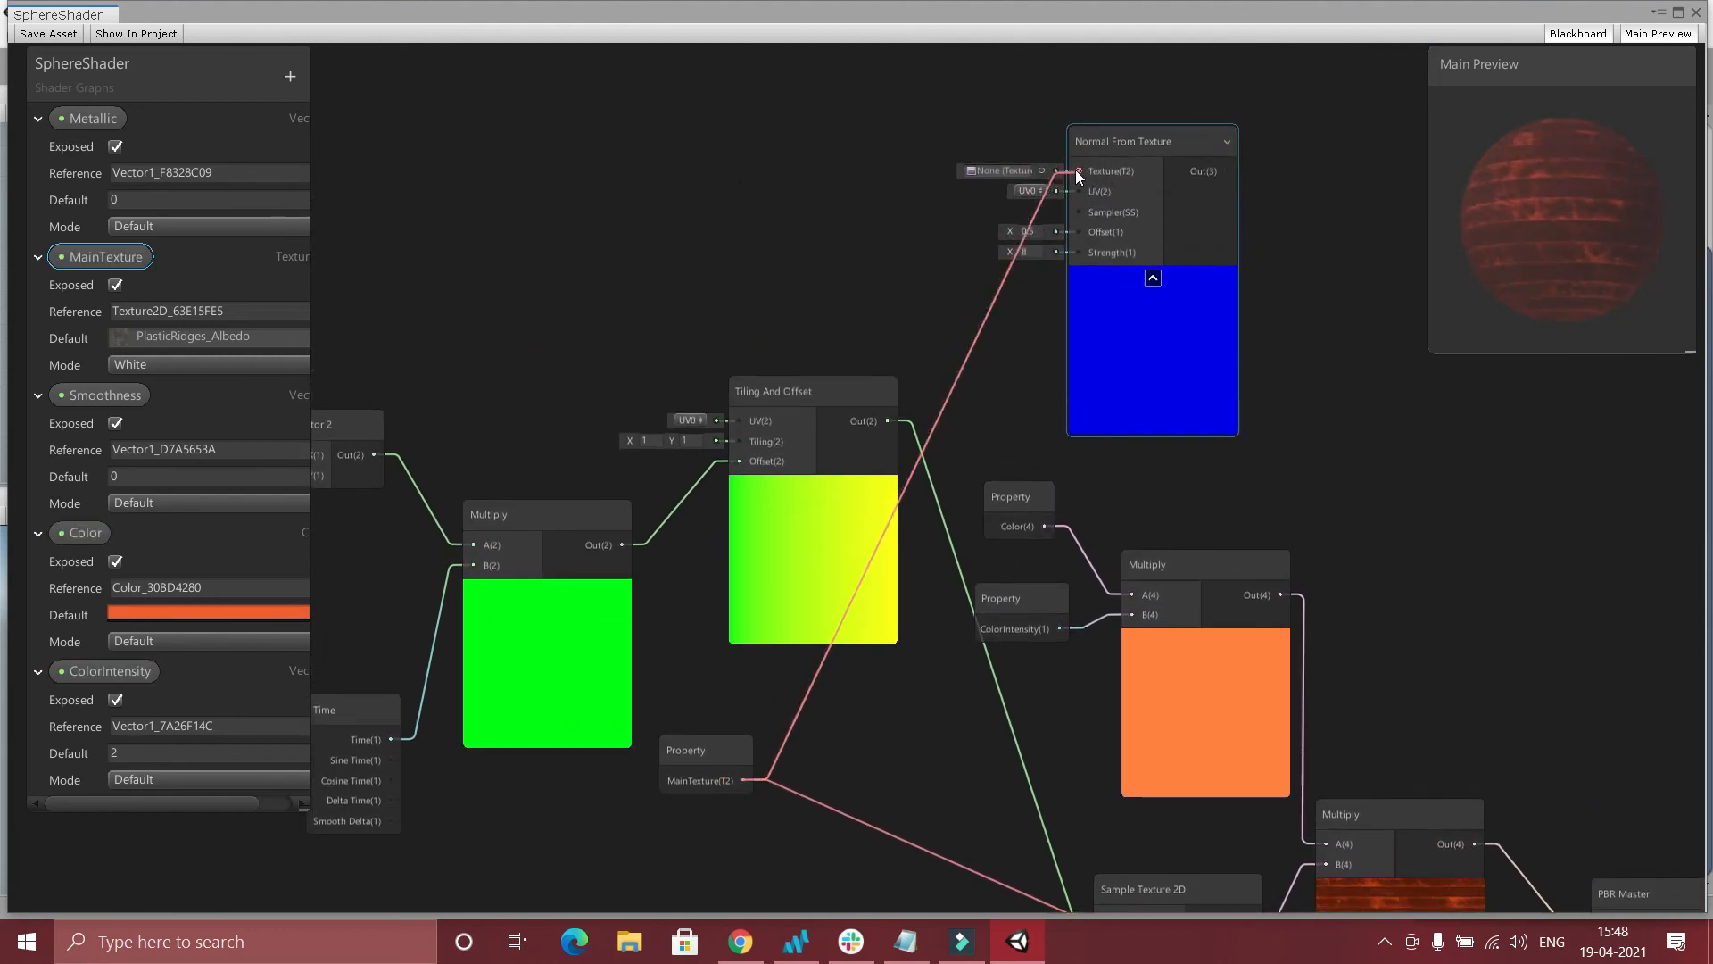
scroll(1481, 510, down, 2)
middle_drag(1556, 549, 1143, 436)
drag(878, 141, 1222, 541)
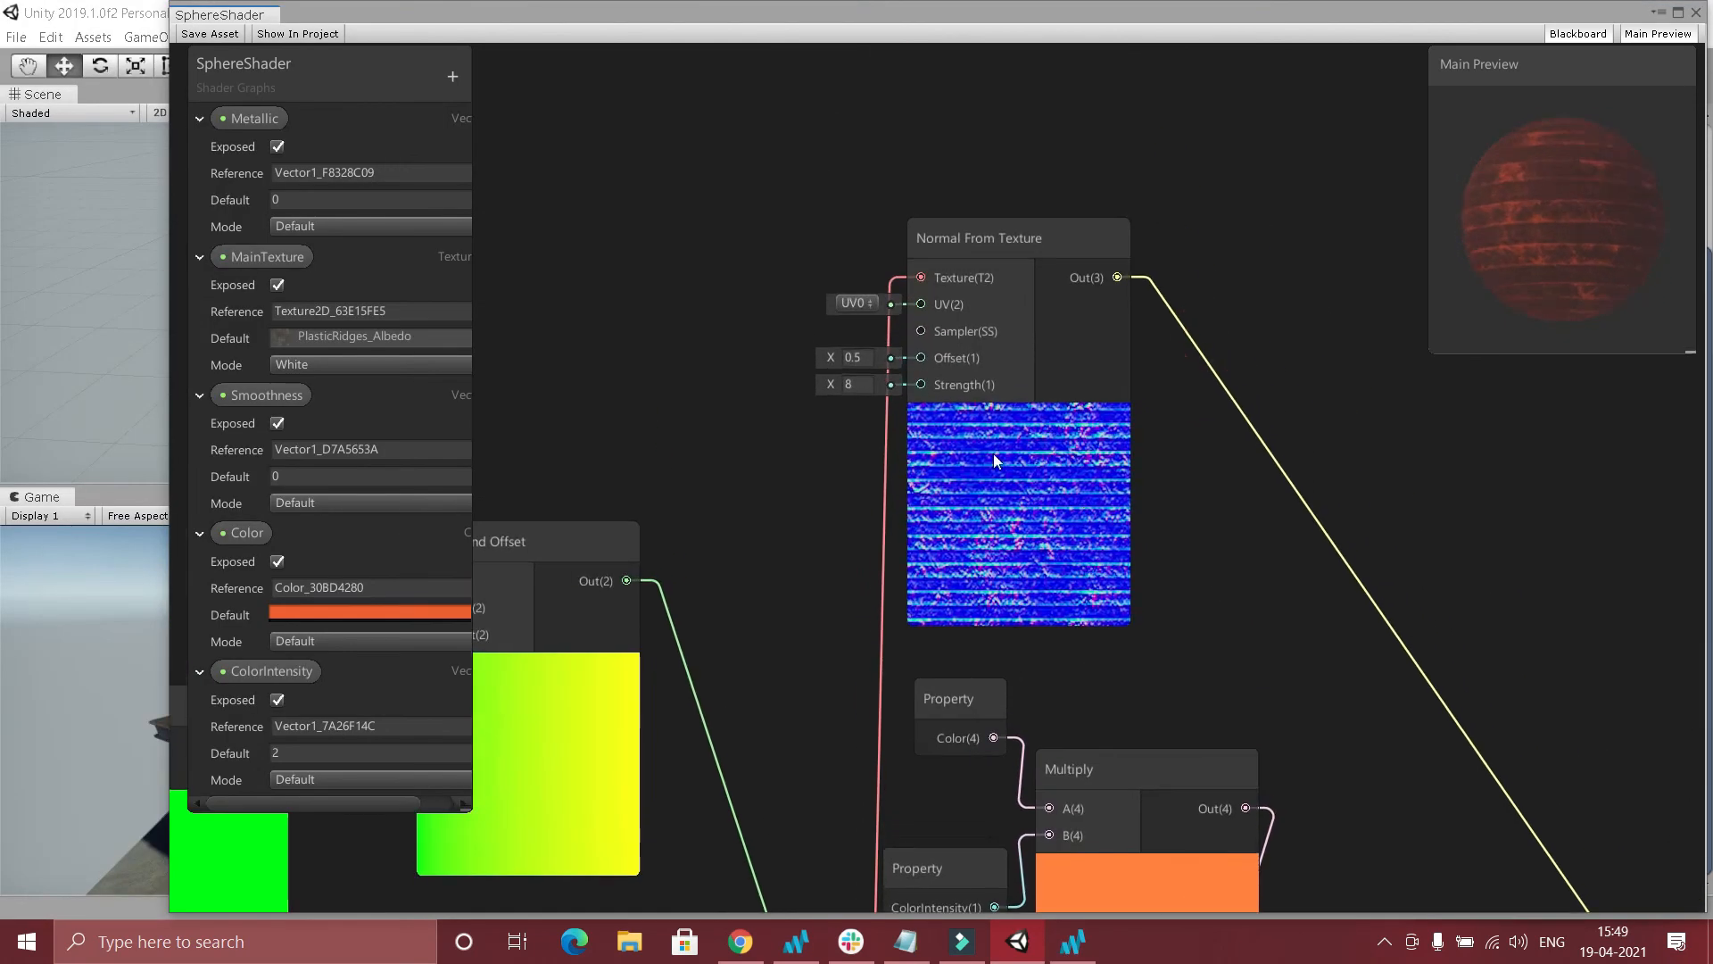
Set the Normal From Texture node's Strength to 6 and save the shader asset.
click(865, 390)
text(6)
click(505, 237)
click(189, 34)
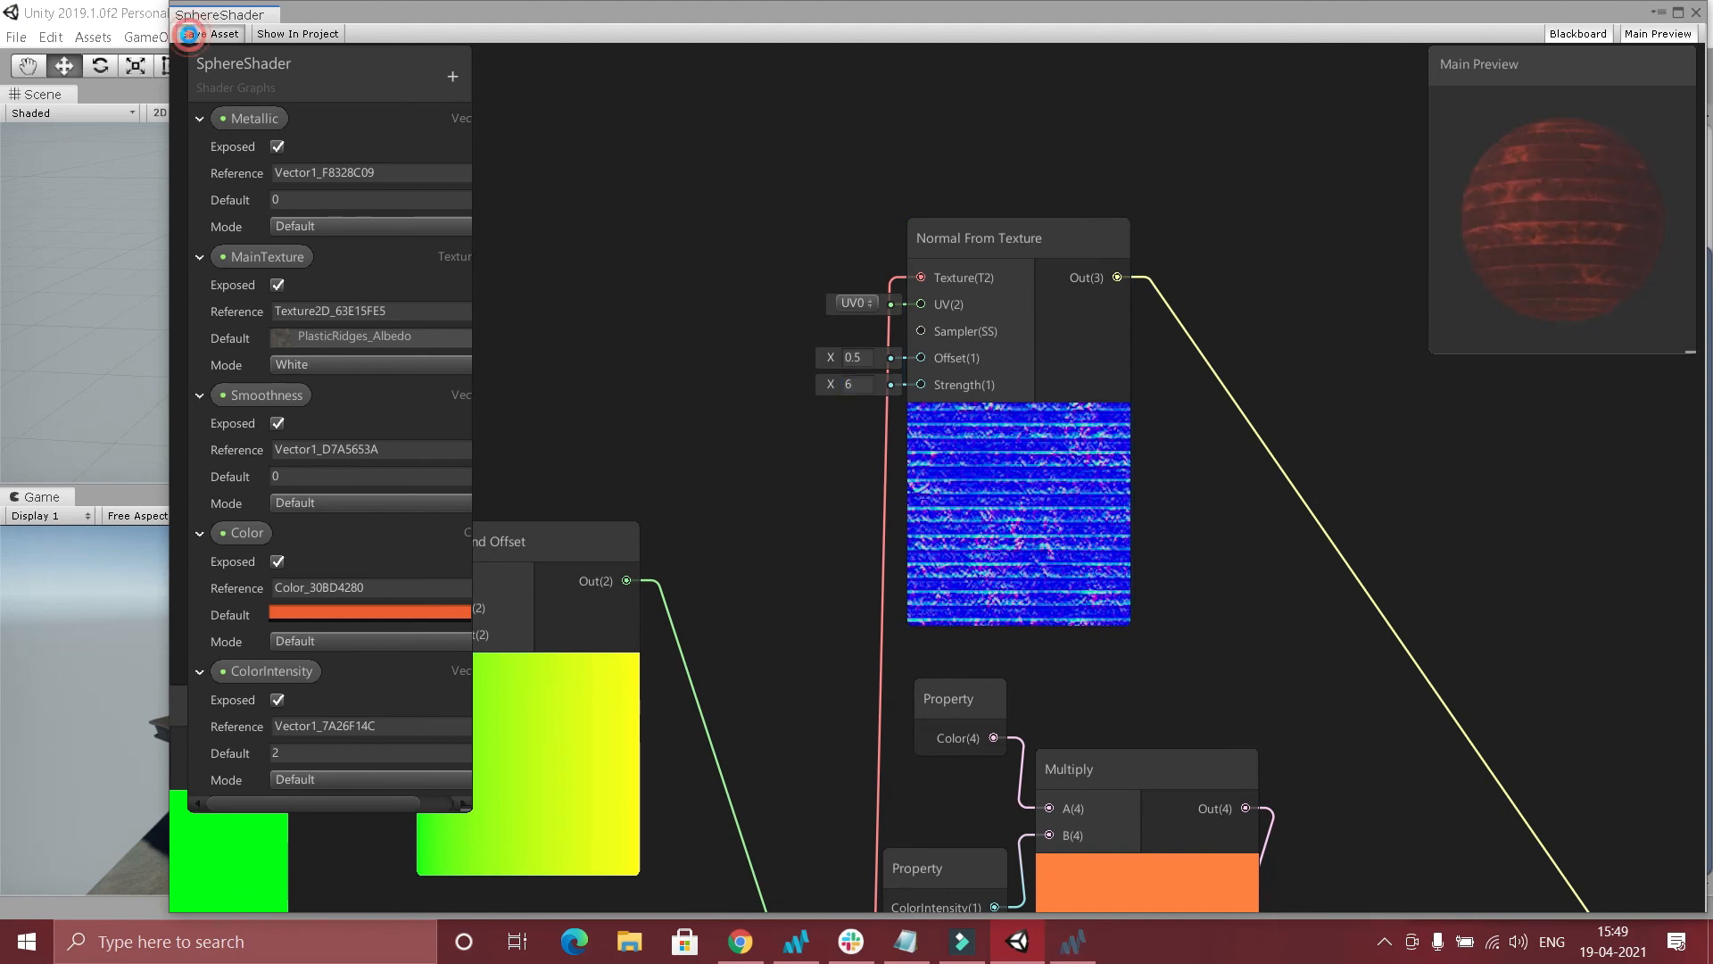
Narrow the shader graph window to examine the sphere in the Scene and Game views.
drag(169, 304, 1038, 486)
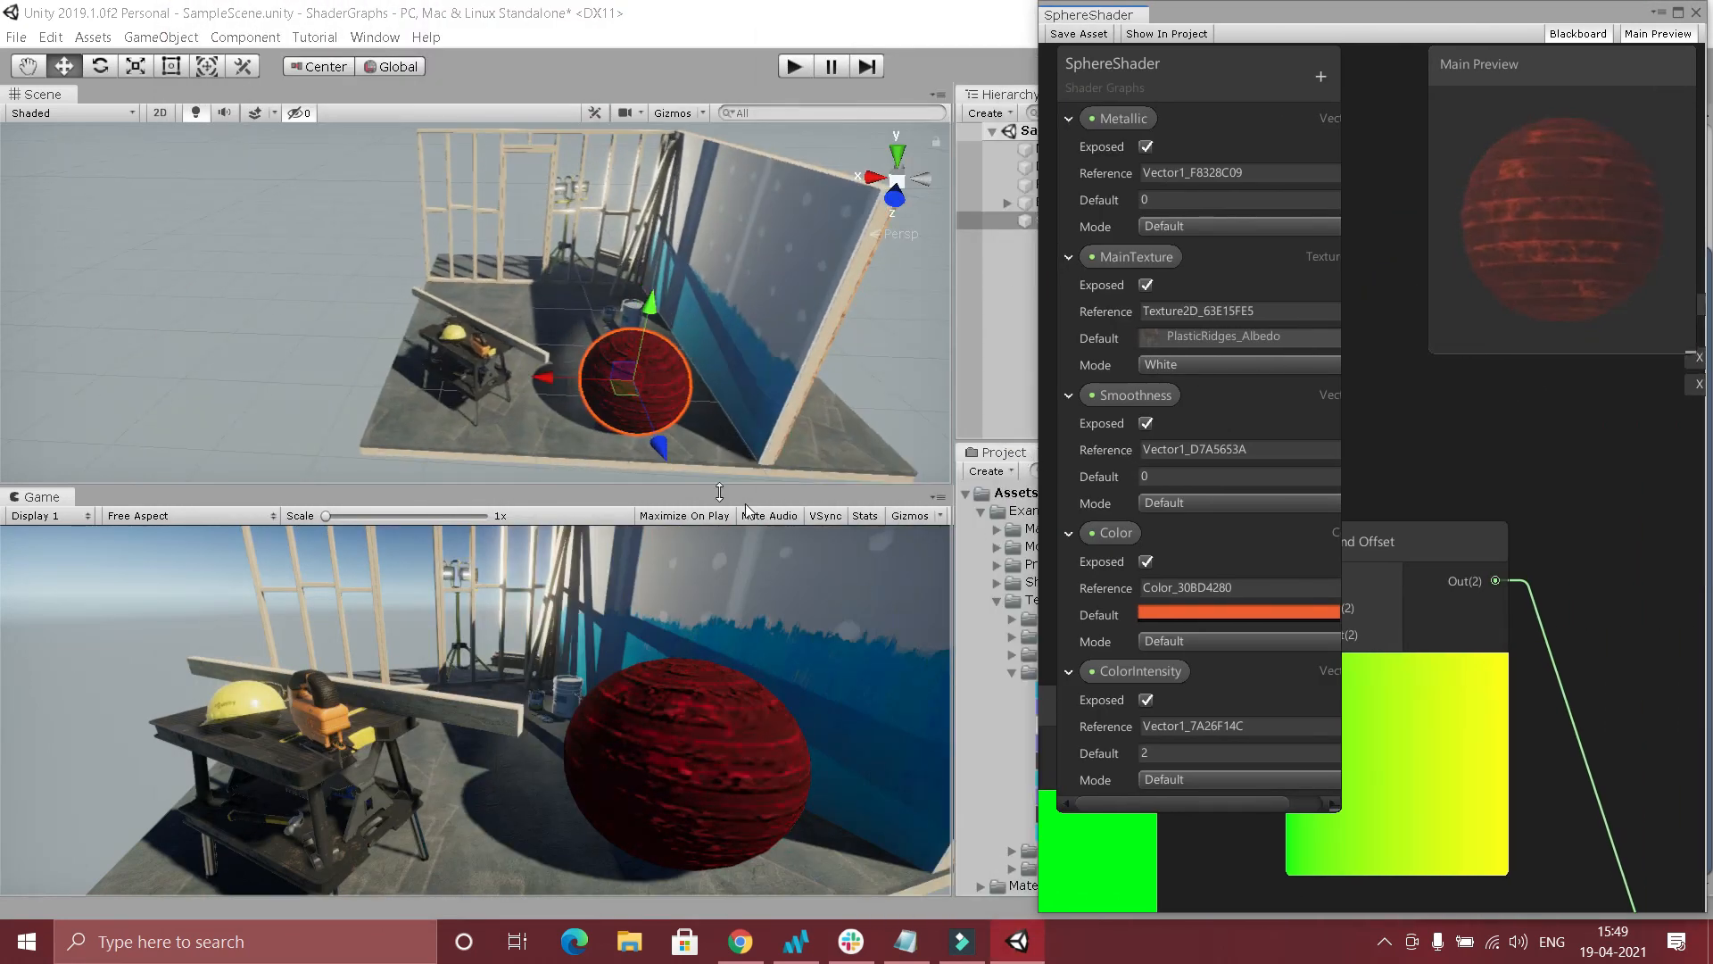
drag(1037, 435, 859, 434)
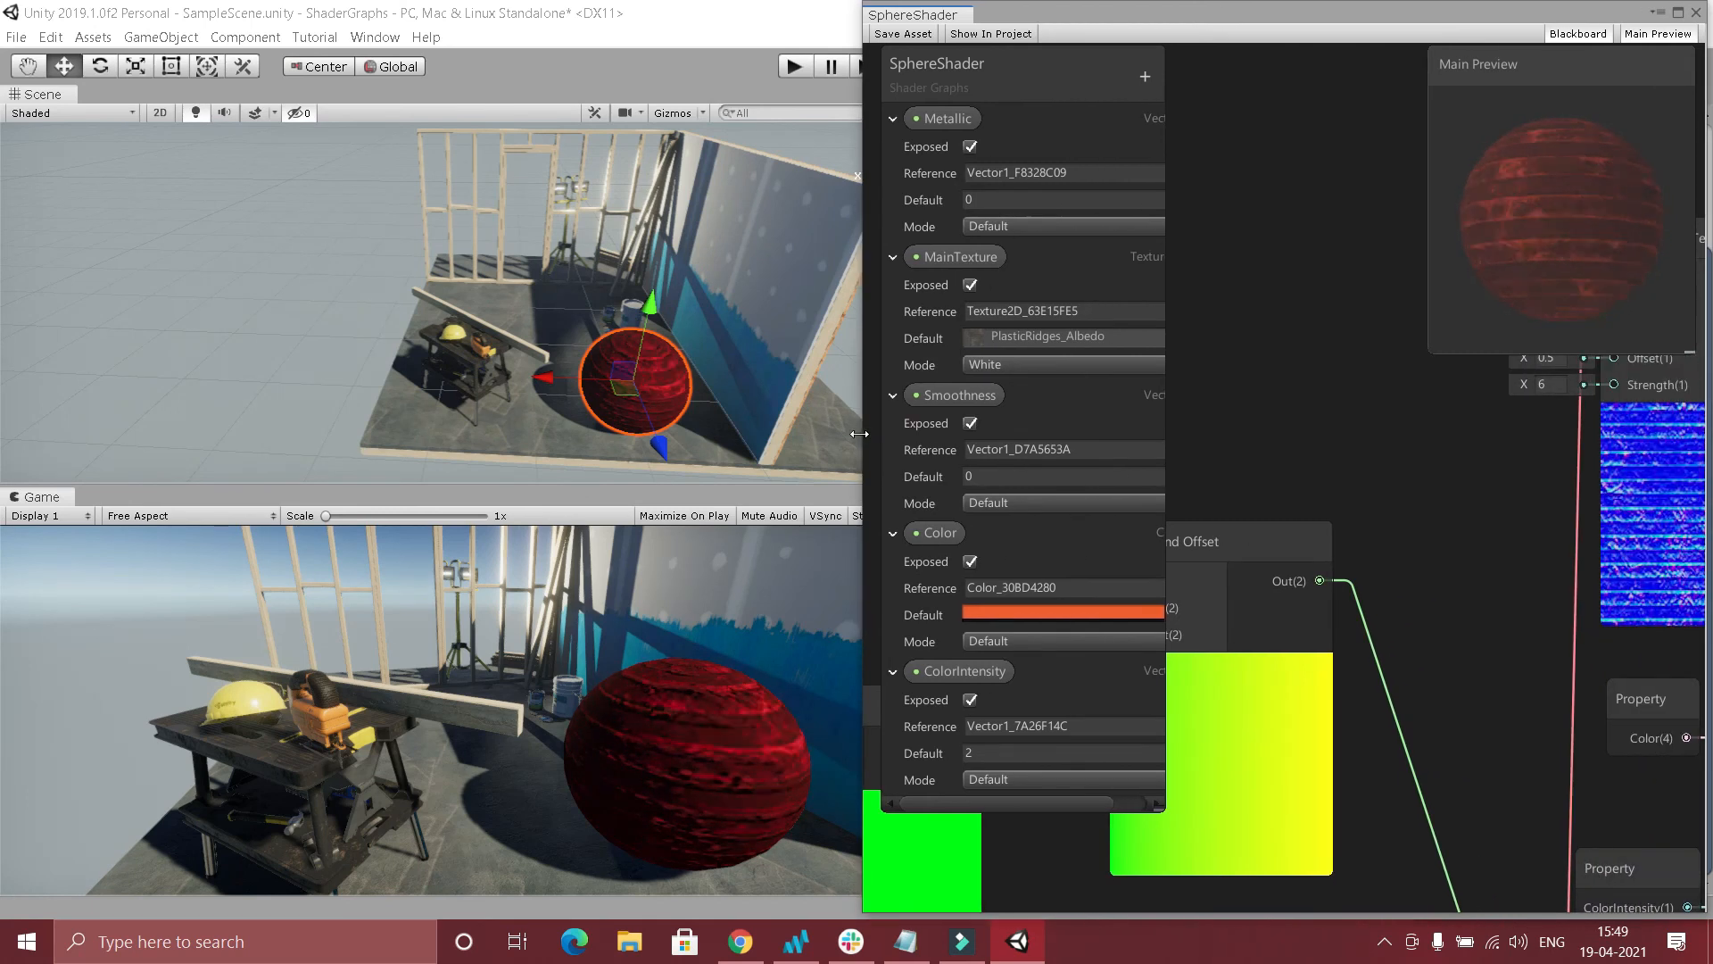